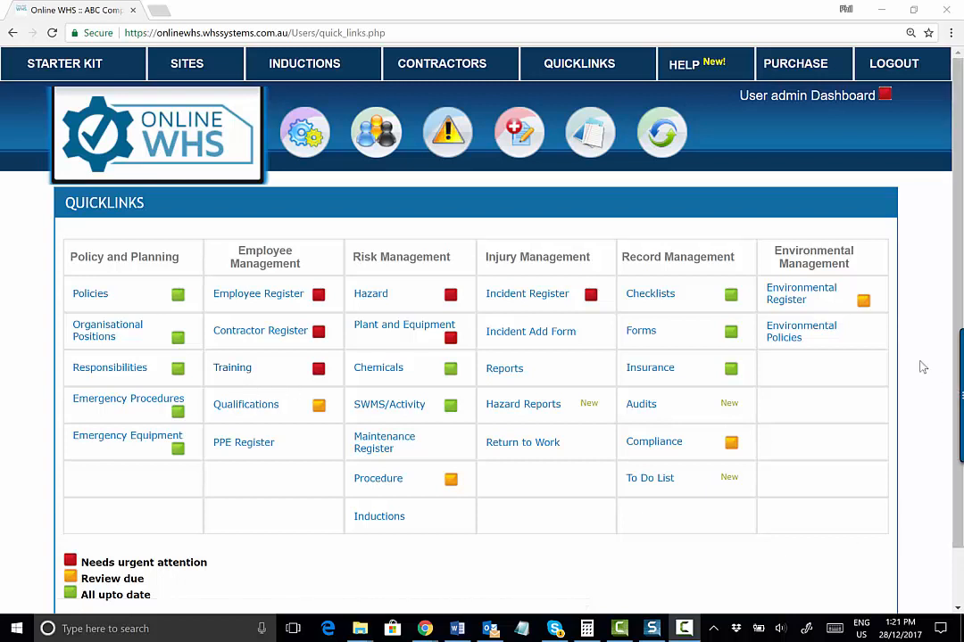
Open the admin panel's inductions management and start adding a new induction
{"action": "left_click", "coordinate": [791, 101]}
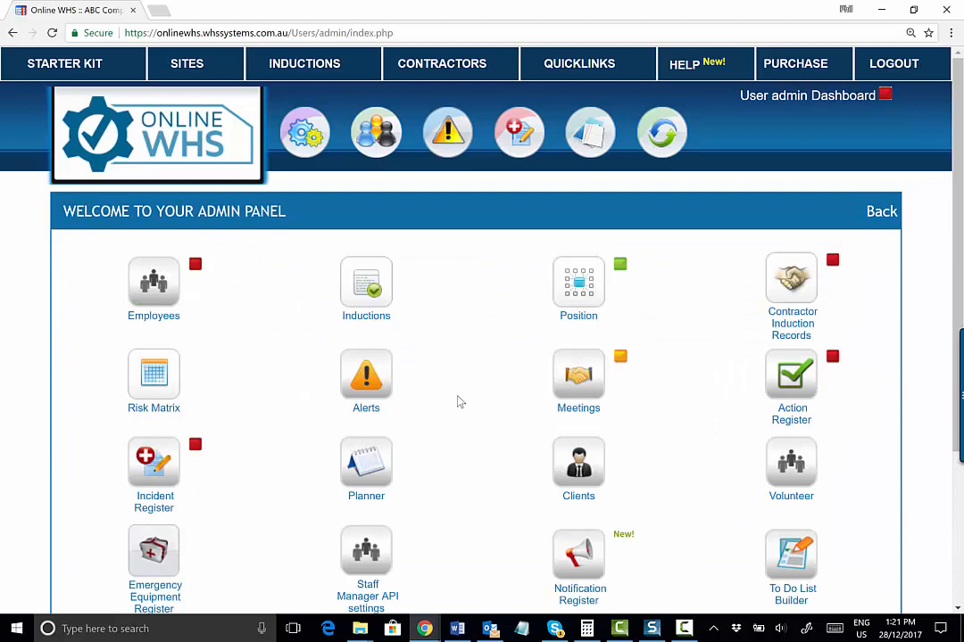
{"action": "left_click", "coordinate": [361, 283]}
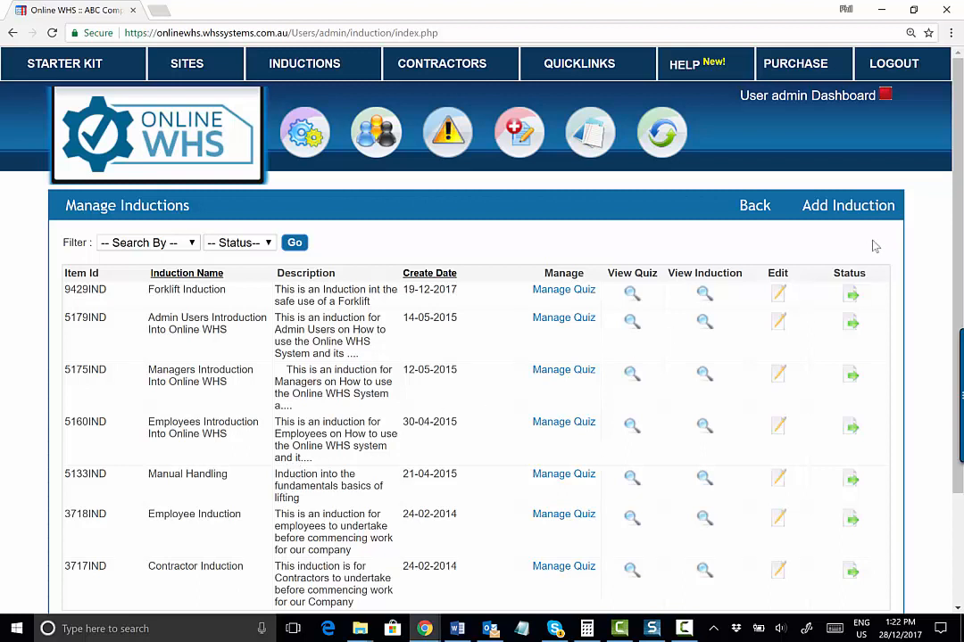
{"action": "left_click", "coordinate": [842, 213]}
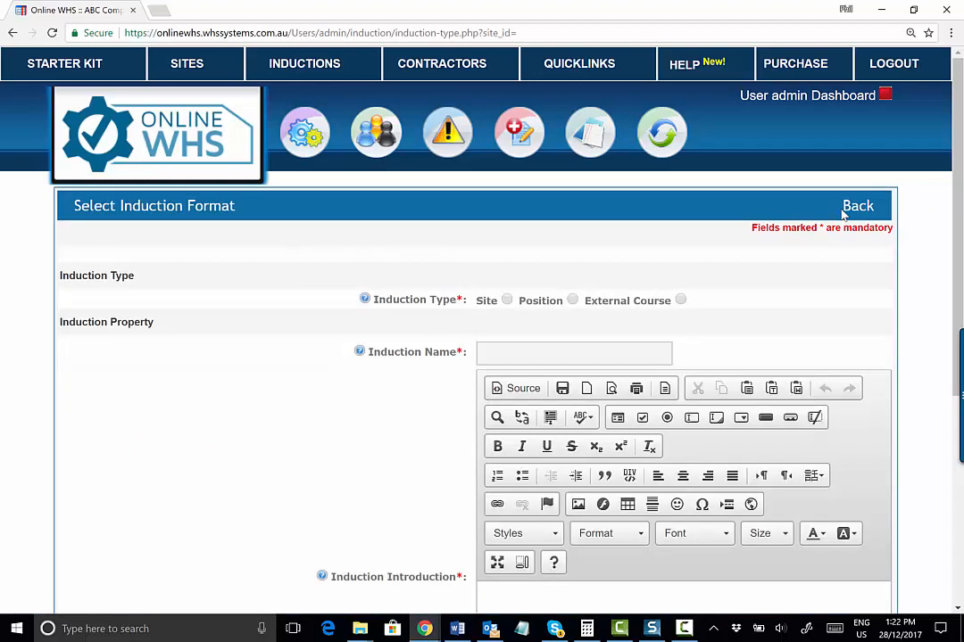
Set the induction type to Site and select the site Your Company Name
{"action": "scroll", "coordinate": [755, 308], "scroll_direction": "down", "scroll_amount": 1}
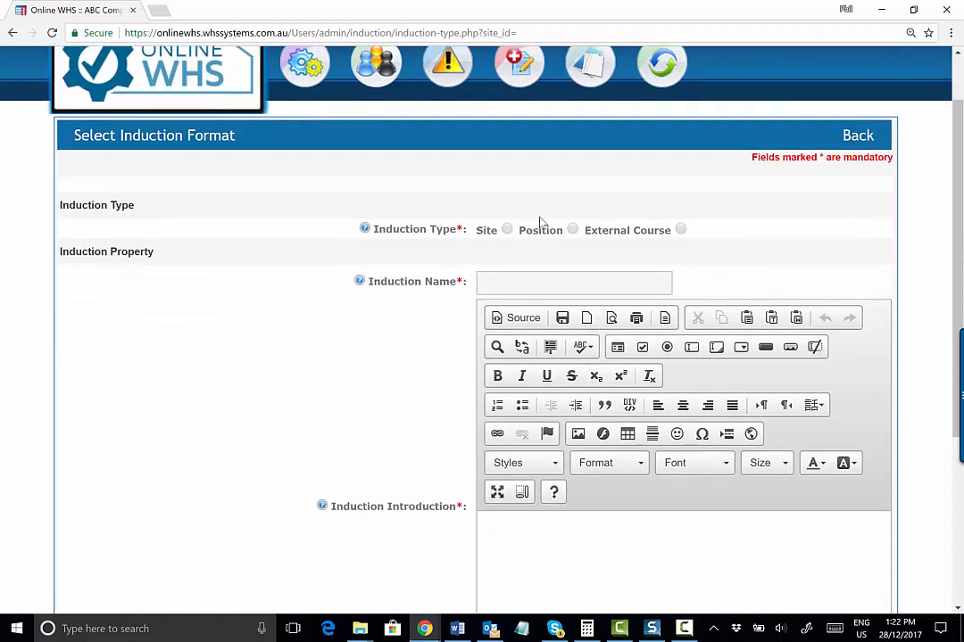
{"action": "left_click", "coordinate": [507, 230]}
{"action": "left_click", "coordinate": [531, 256]}
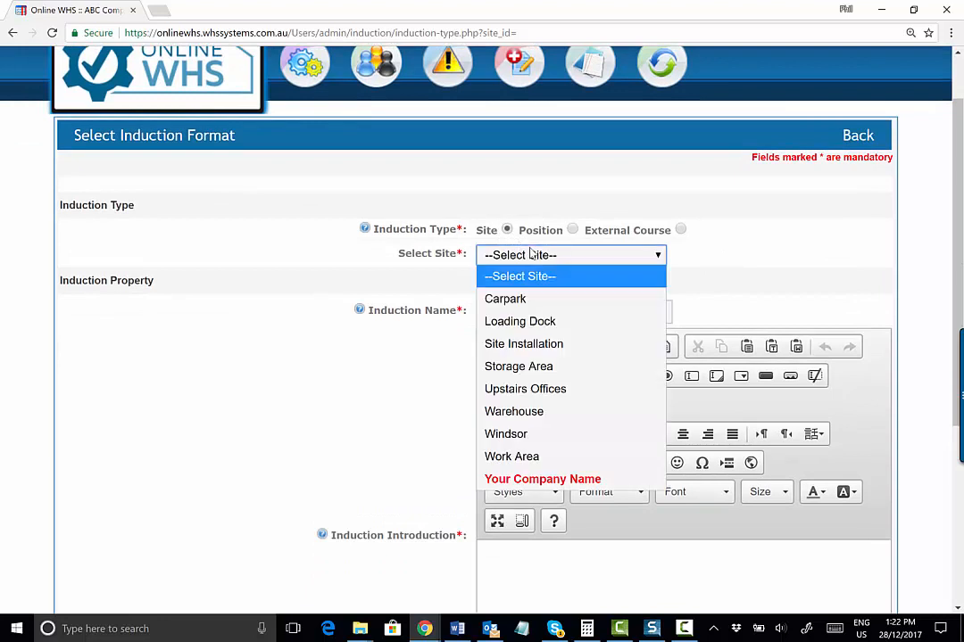
{"action": "left_click", "coordinate": [531, 256]}
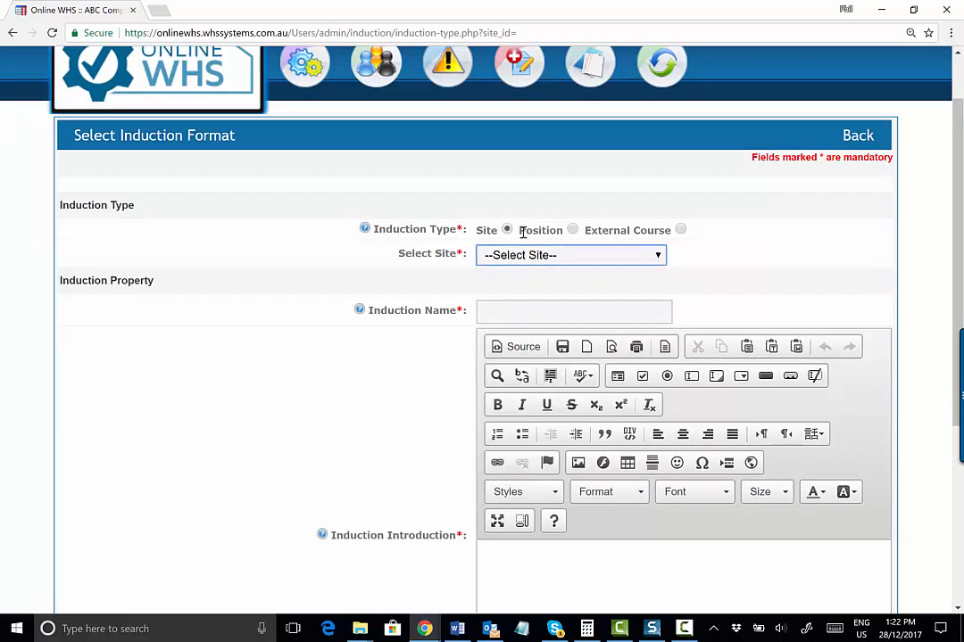
{"action": "left_click", "coordinate": [538, 254]}
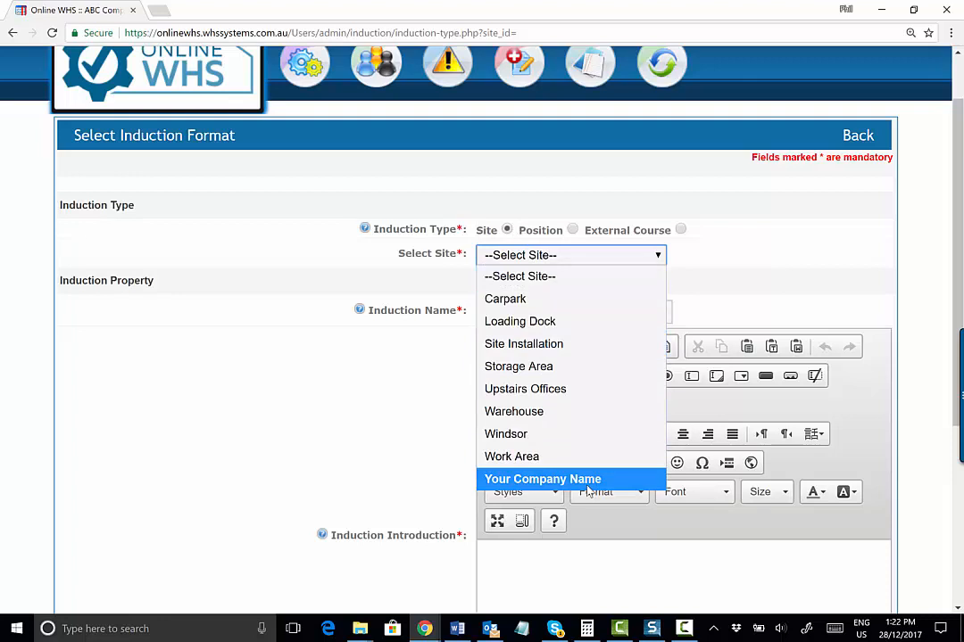
{"action": "left_click", "coordinate": [543, 479]}
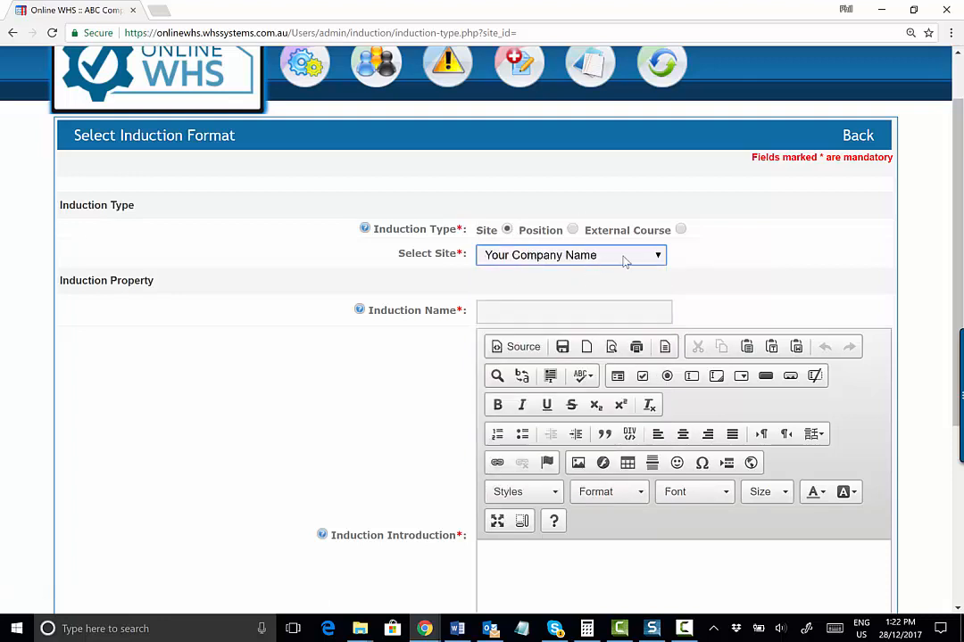
Name the induction Ergonomics
{"action": "left_click", "coordinate": [498, 310]}
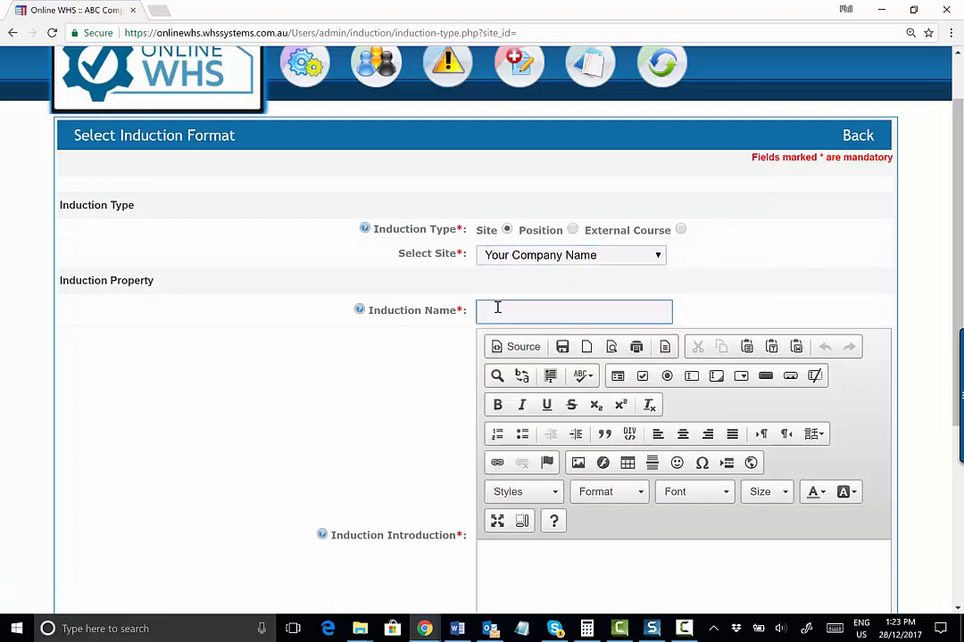
{"action": "type", "text": "Ergonomics"}
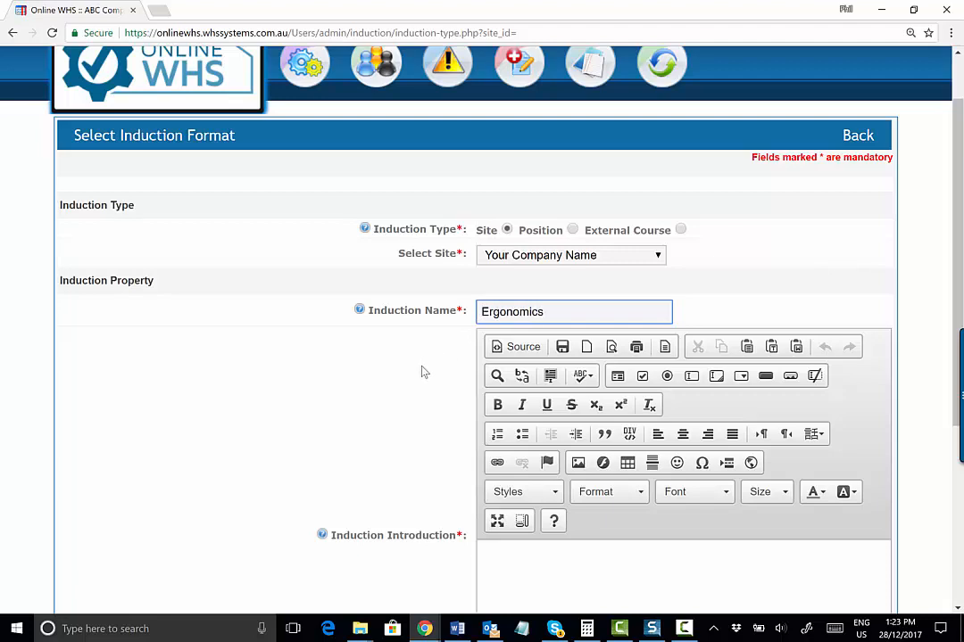
Enter the induction introduction "This is an Induction into Ergonomics in the workplace"
{"action": "scroll", "coordinate": [928, 330], "scroll_direction": "down", "scroll_amount": 3}
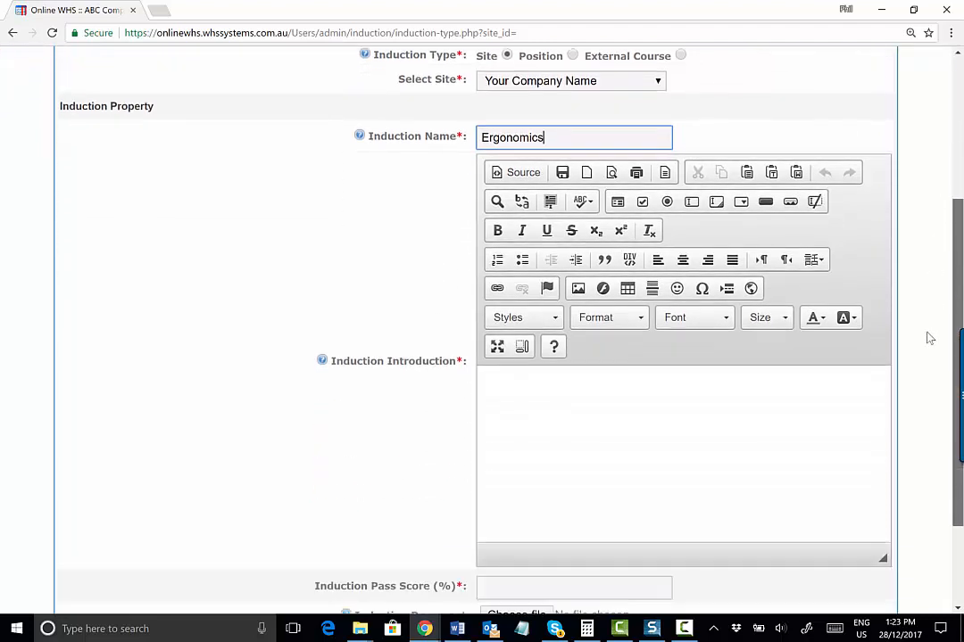
{"action": "left_click", "coordinate": [532, 334]}
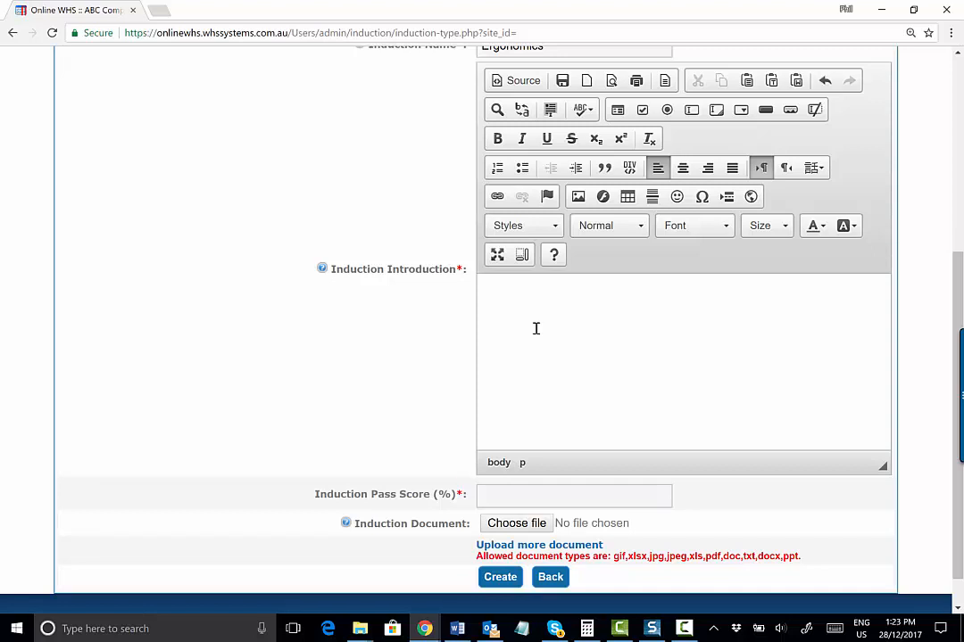
{"action": "type", "text": "This is an Induction into Ergonomics in the workplace"}
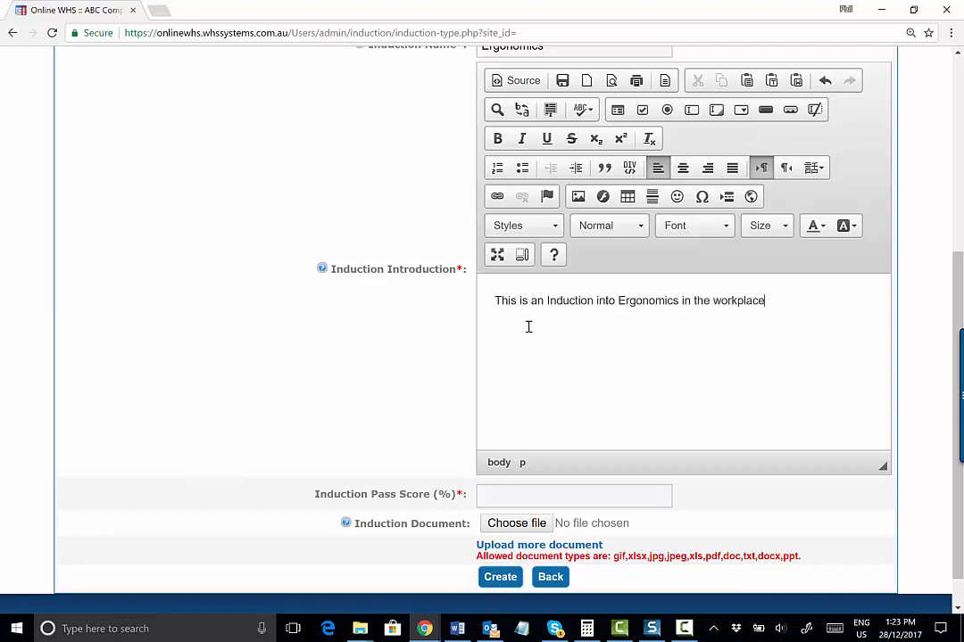
Format the whole introduction text at font size 48 and centre it
{"action": "left_click_drag", "start_coordinate": [496, 301], "coordinate": [805, 316]}
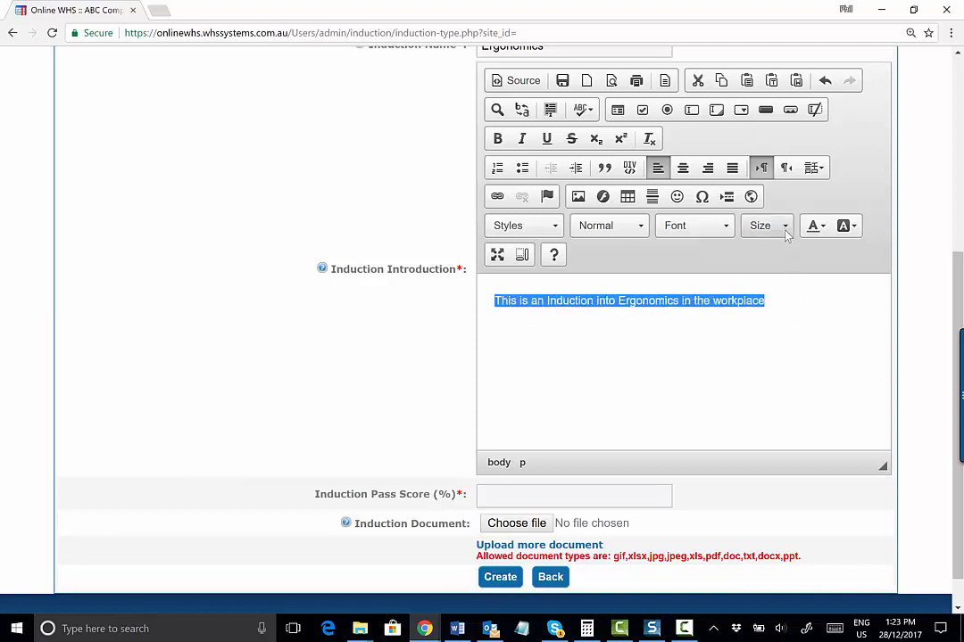
{"action": "left_click", "coordinate": [774, 228]}
{"action": "scroll", "coordinate": [839, 385], "scroll_direction": "down", "scroll_amount": 5}
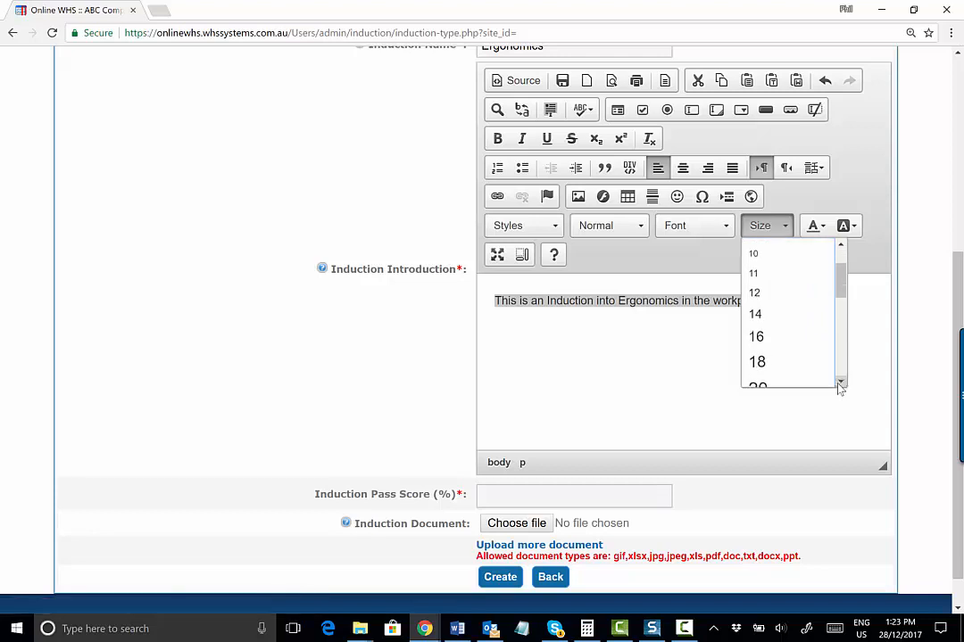
{"action": "scroll", "coordinate": [840, 385], "scroll_direction": "down", "scroll_amount": 2}
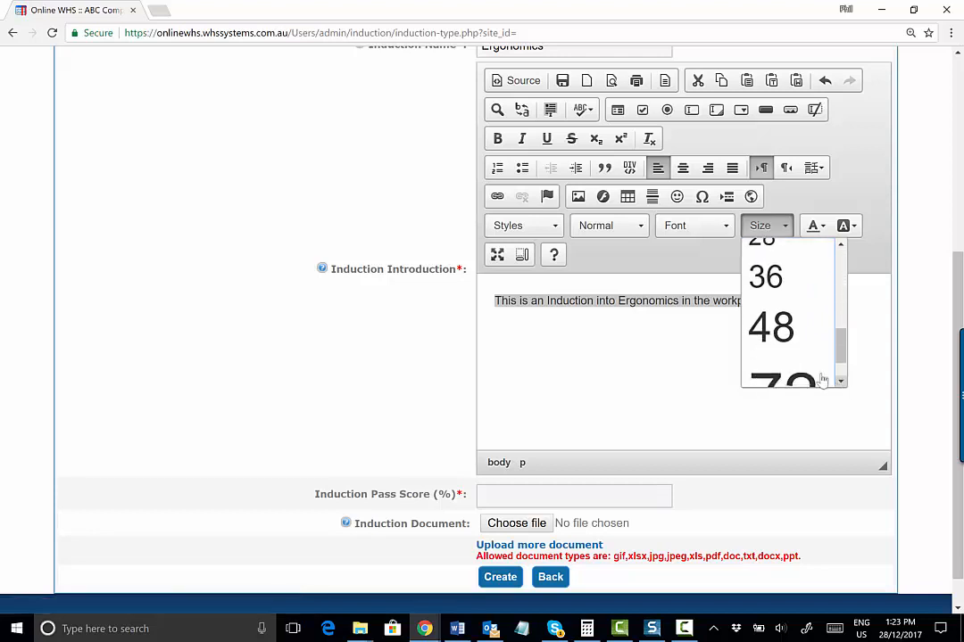
{"action": "left_click", "coordinate": [770, 326]}
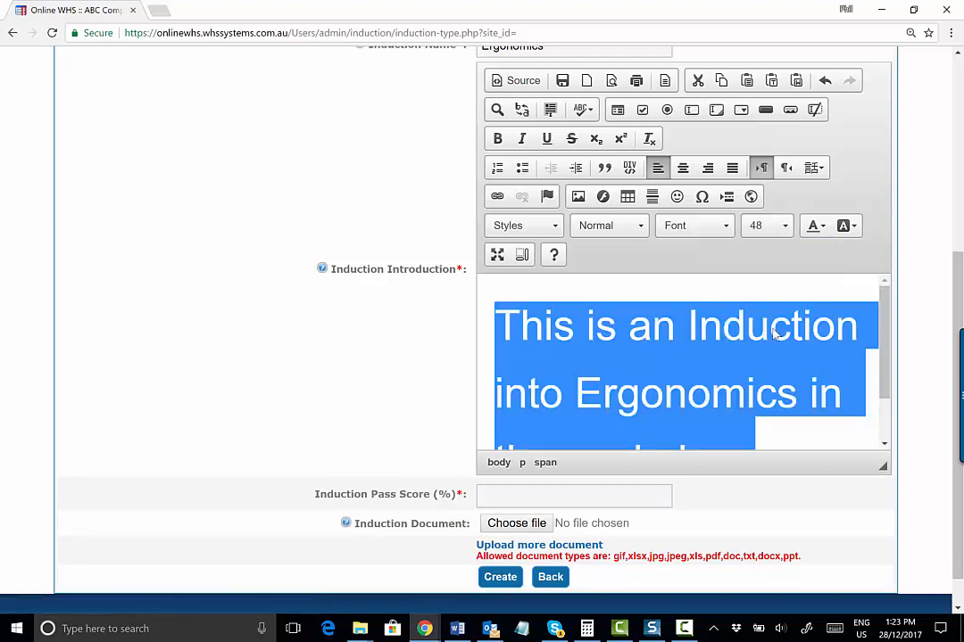
{"action": "left_click", "coordinate": [683, 167]}
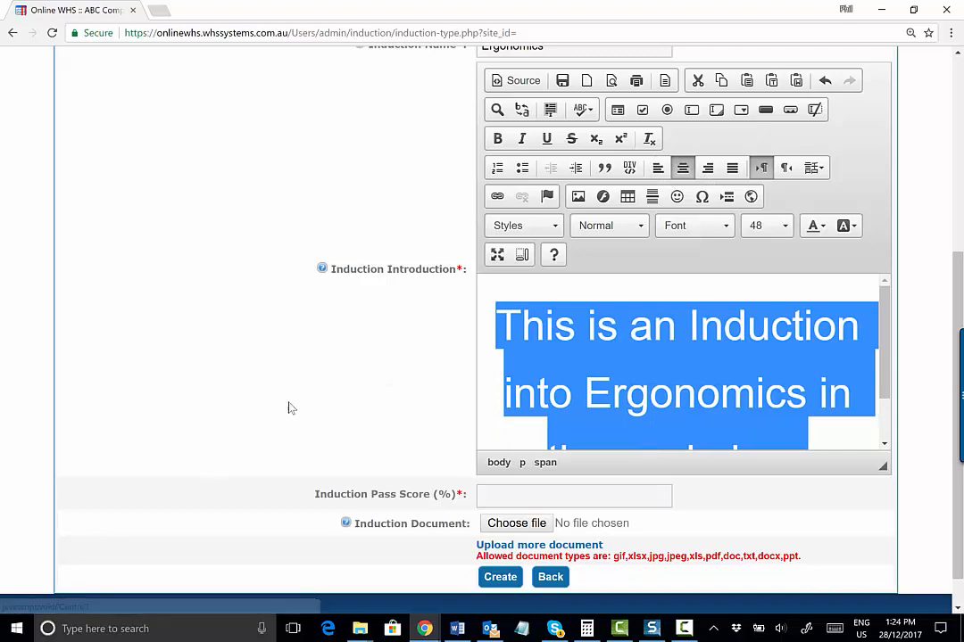
{"action": "left_click", "coordinate": [329, 389]}
{"action": "scroll", "coordinate": [330, 388], "scroll_direction": "down", "scroll_amount": 1}
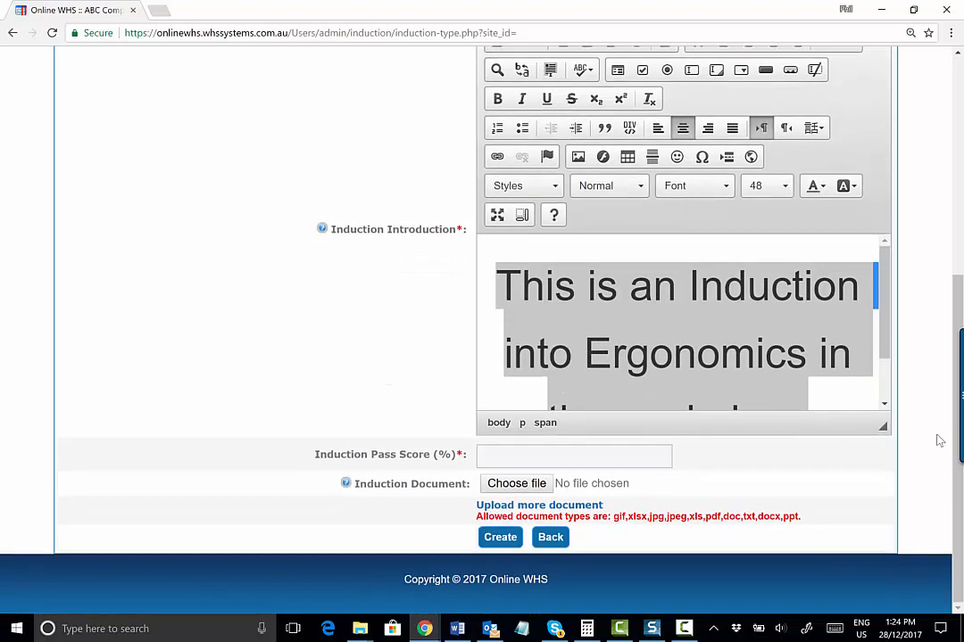
{"action": "left_click", "coordinate": [813, 389]}
{"action": "scroll", "coordinate": [876, 330], "scroll_direction": "down", "scroll_amount": 1}
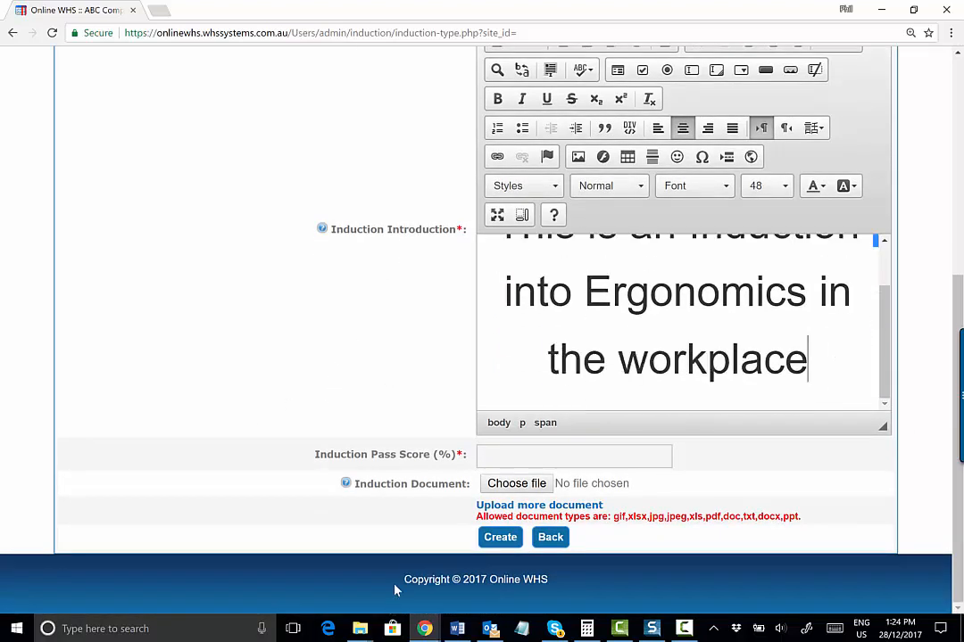
Set the induction pass score to 100% and create the induction
{"action": "left_click", "coordinate": [509, 454]}
{"action": "type", "text": "100"}
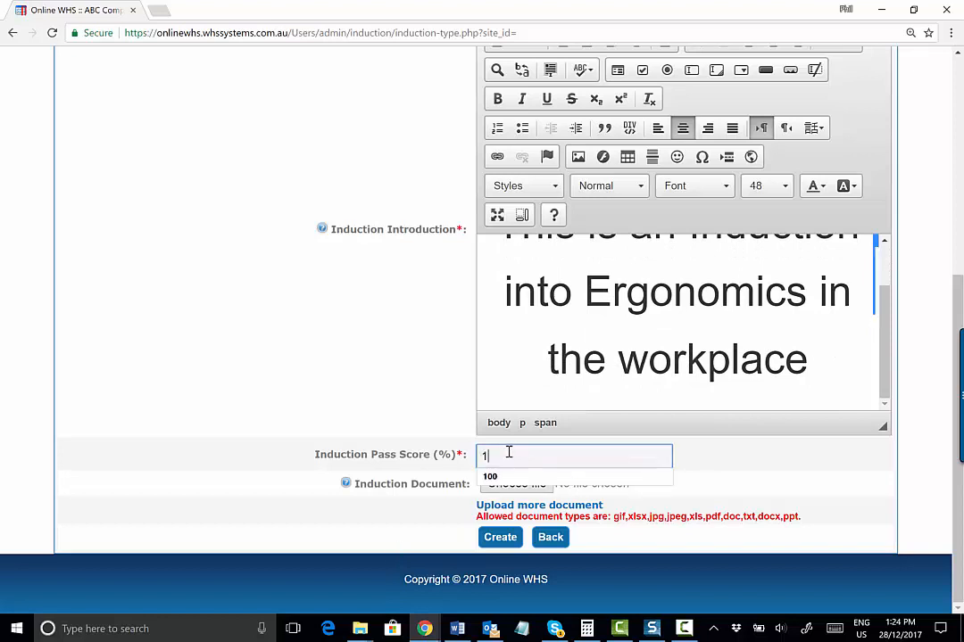
{"action": "left_click", "coordinate": [366, 409]}
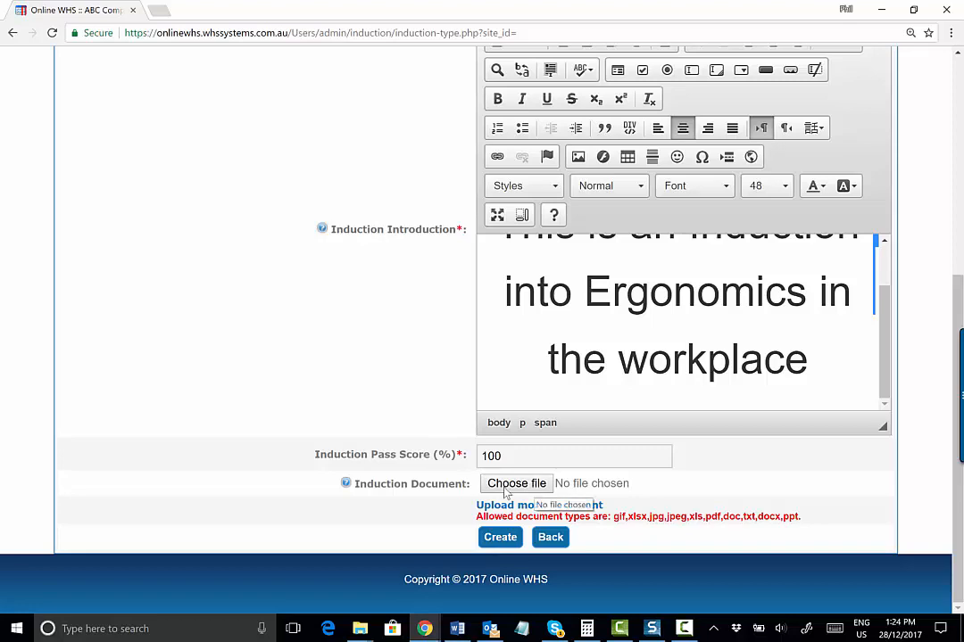
{"action": "left_click", "coordinate": [500, 537]}
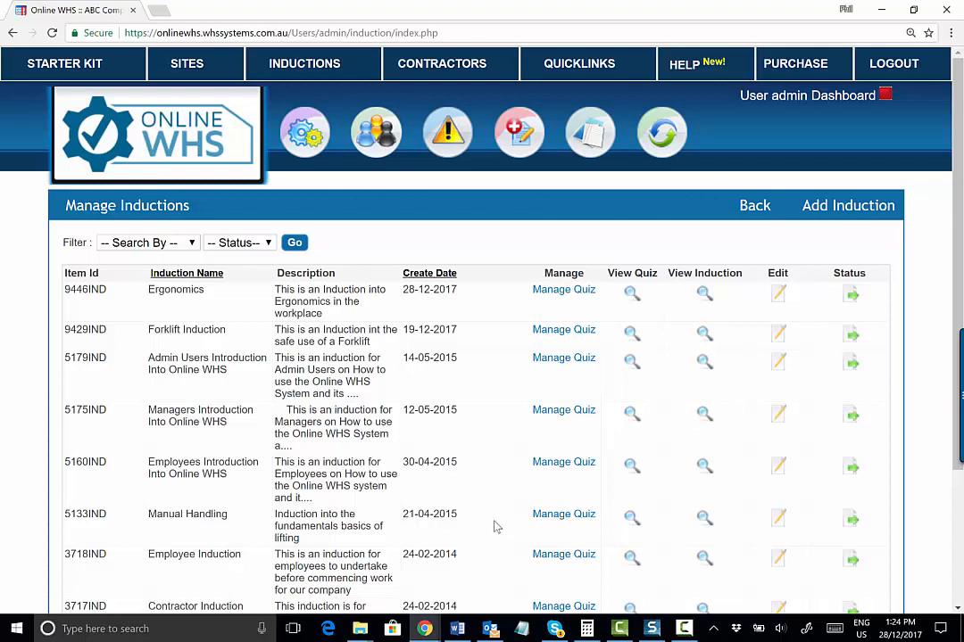
Open the Ergonomics induction's quiz and add a mandatory Question 1, "What is ergonomics"
{"action": "left_click", "coordinate": [565, 295]}
{"action": "scroll", "coordinate": [239, 420], "scroll_direction": "down", "scroll_amount": 6}
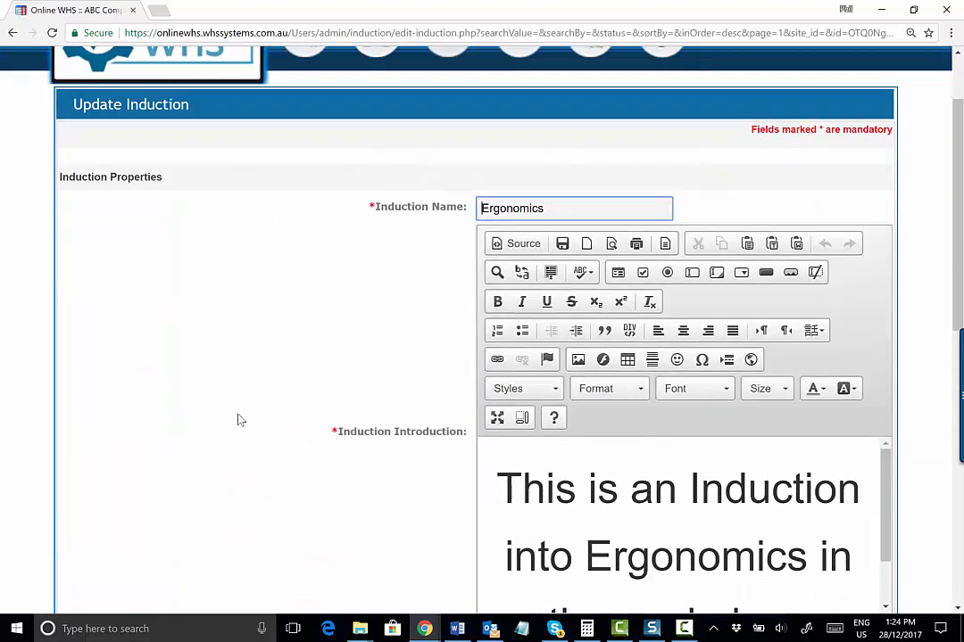
{"action": "left_click", "coordinate": [499, 211]}
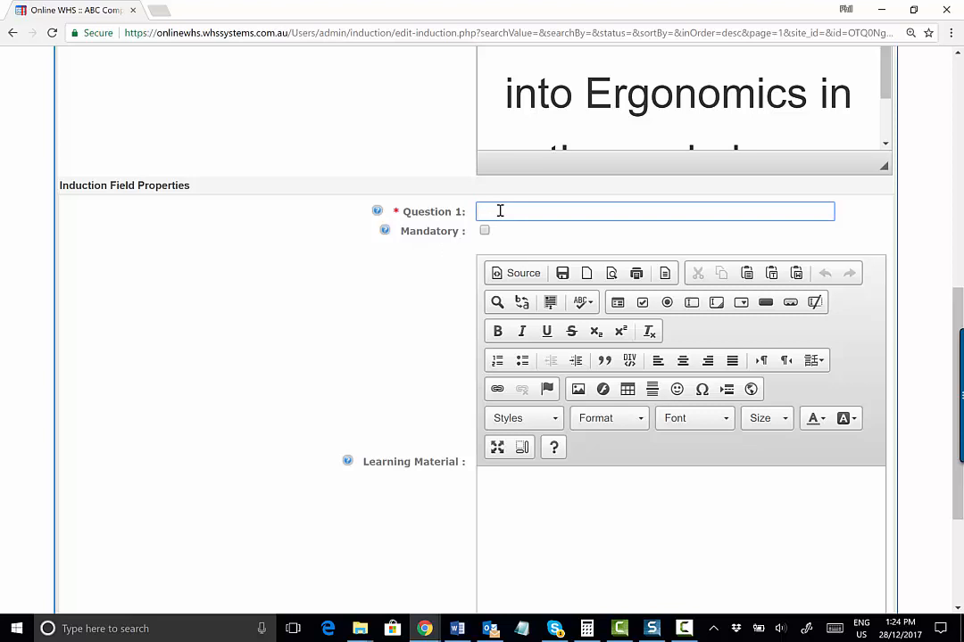
{"action": "type", "text": "What is ergonomics"}
{"action": "left_click", "coordinate": [483, 231]}
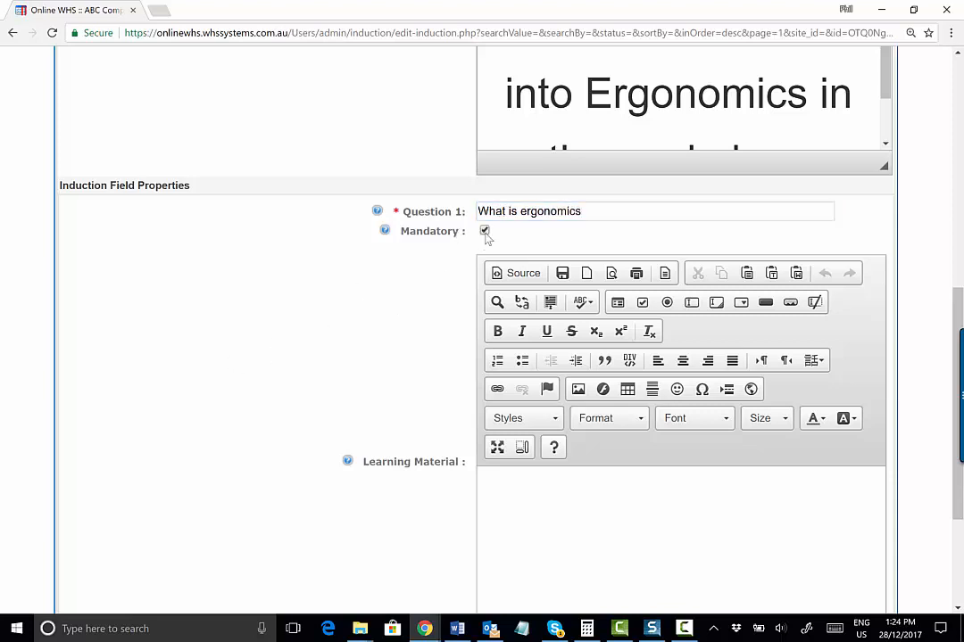
{"action": "scroll", "coordinate": [277, 335], "scroll_direction": "down", "scroll_amount": 2}
{"action": "left_click", "coordinate": [511, 377]}
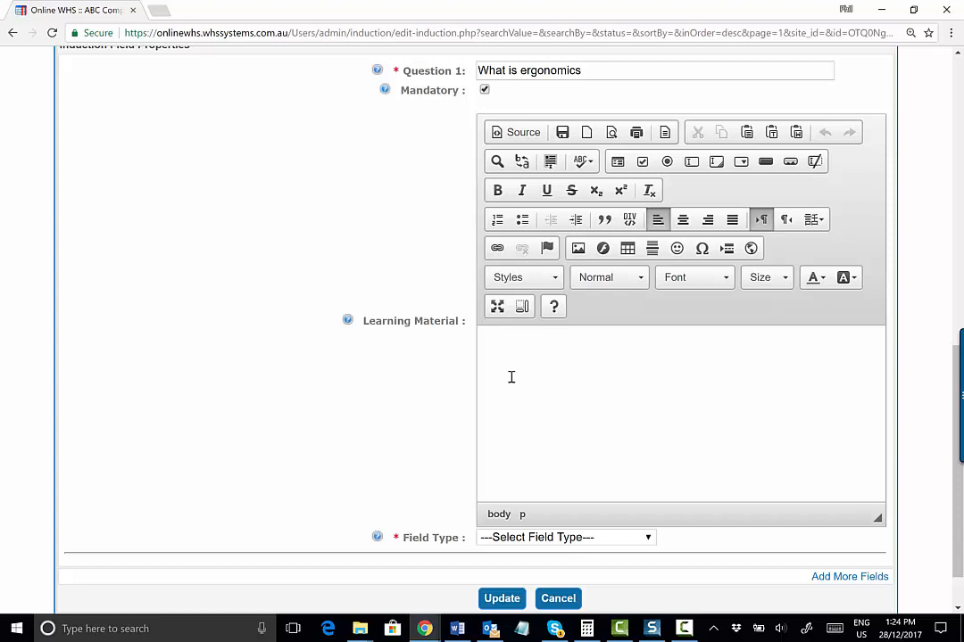
{"action": "type", "text": "xxxxxxxxxx"}
{"action": "key", "text": "BackSpace"}
{"action": "key", "text": "BackSpace"}
{"action": "key", "text": "BackSpace"}
{"action": "key", "text": "BackSpace"}
{"action": "key", "text": "BackSpace"}
{"action": "key", "text": "BackSpace"}
{"action": "key", "text": "BackSpace"}
{"action": "key", "text": "BackSpace"}
{"action": "key", "text": "BackSpace"}
{"action": "key", "text": "BackSpace"}
Open the Paste from Word and Image Properties dialogs for the learning material and close both without changes
{"action": "left_click", "coordinate": [797, 133]}
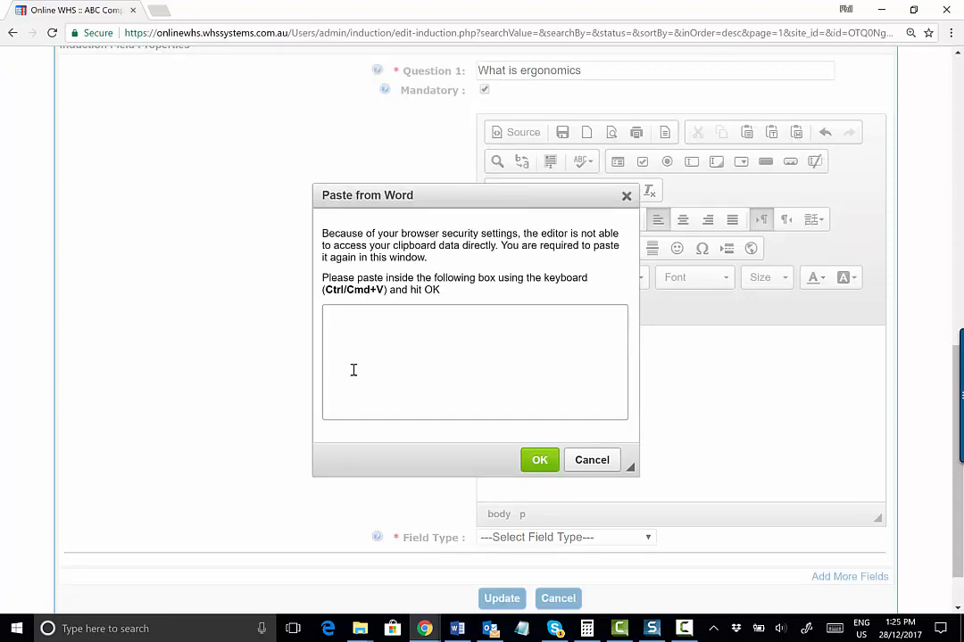
{"action": "left_click", "coordinate": [592, 460]}
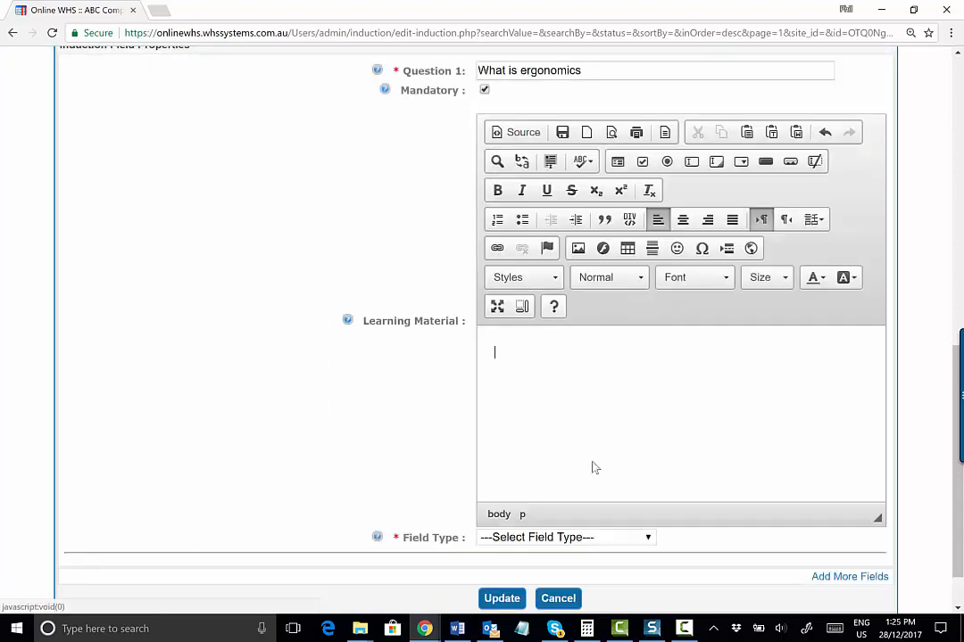
{"action": "left_click", "coordinate": [579, 248]}
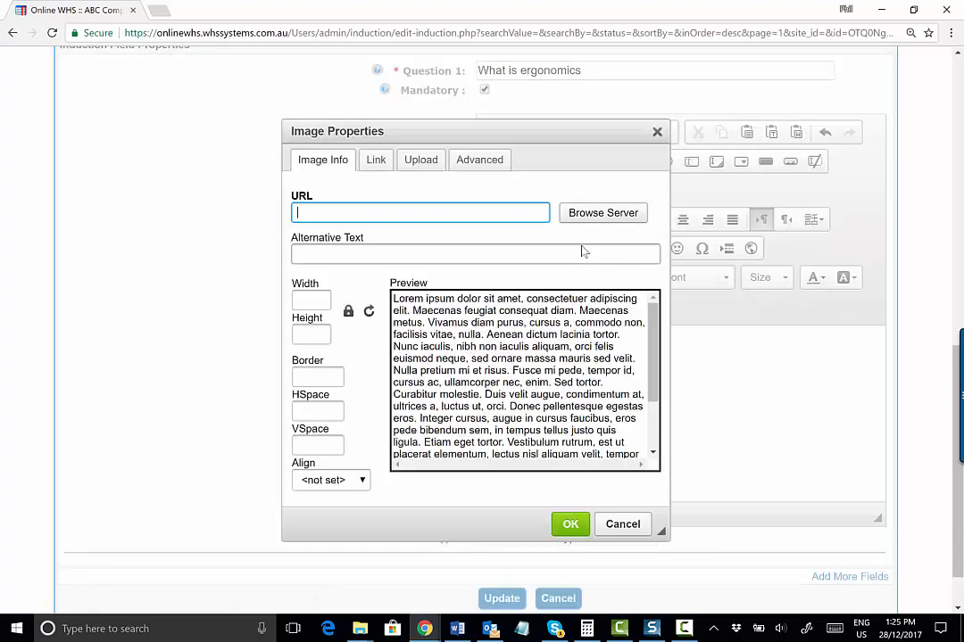
{"action": "left_click", "coordinate": [657, 131]}
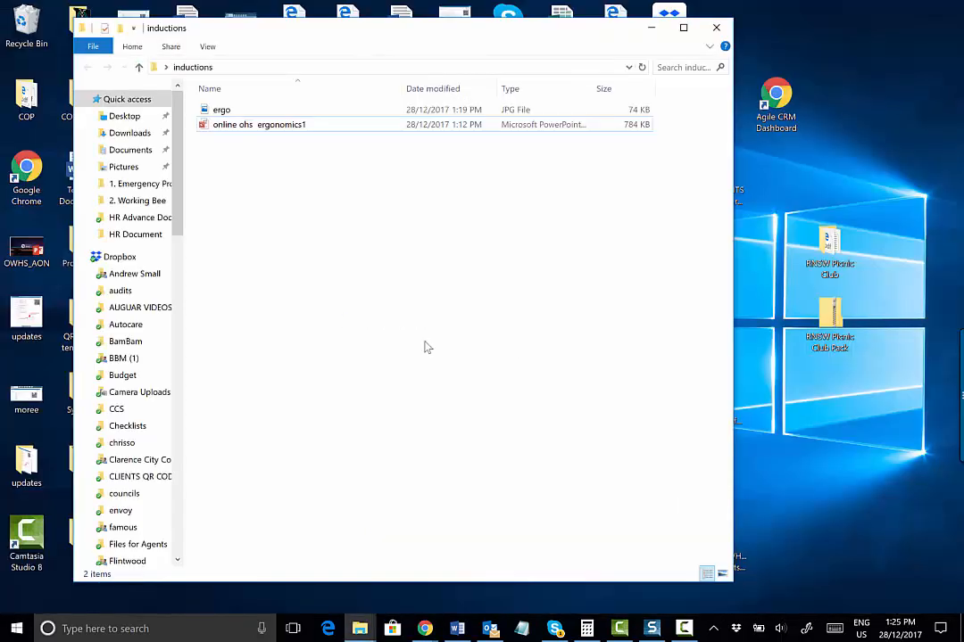
Switch to the file explorer and open the online ohs ergonomics1 presentation
{"action": "double_click", "coordinate": [280, 126]}
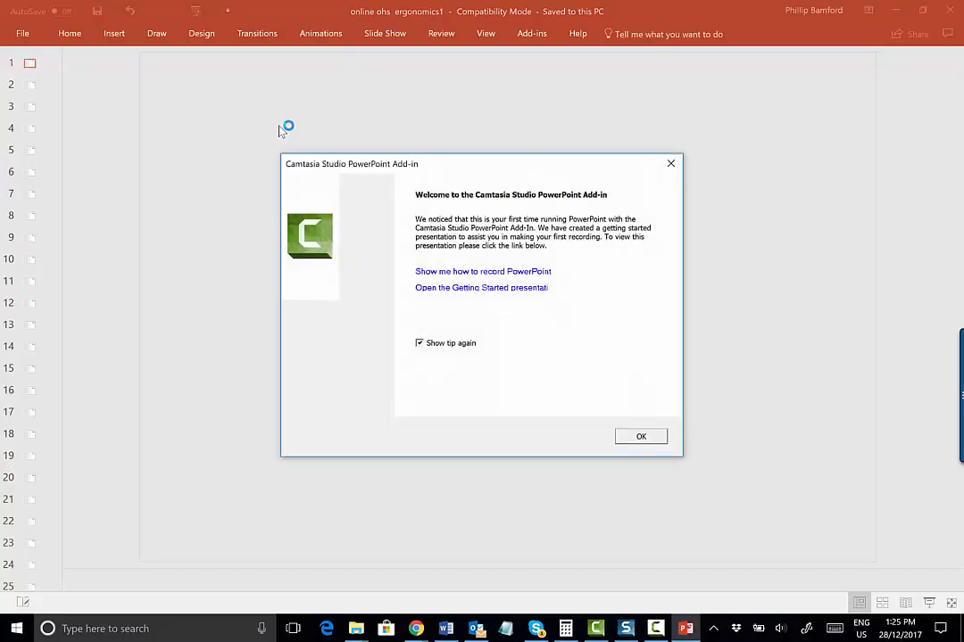
{"action": "left_click", "coordinate": [654, 442]}
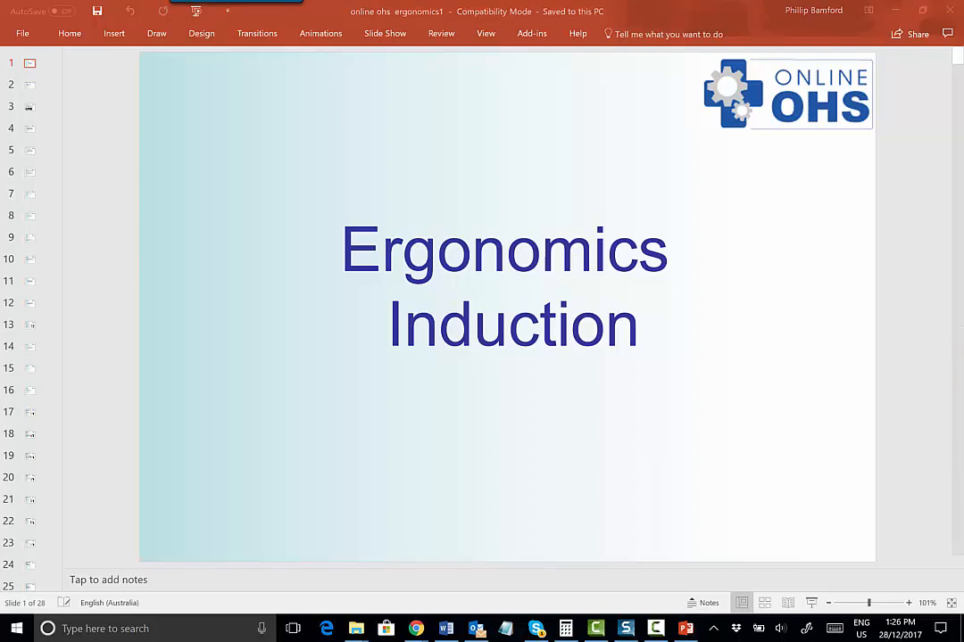
Capture the title slide as a screenshot in Snagit and begin saving the image
{"action": "mouse_move", "coordinate": [268, 9]}
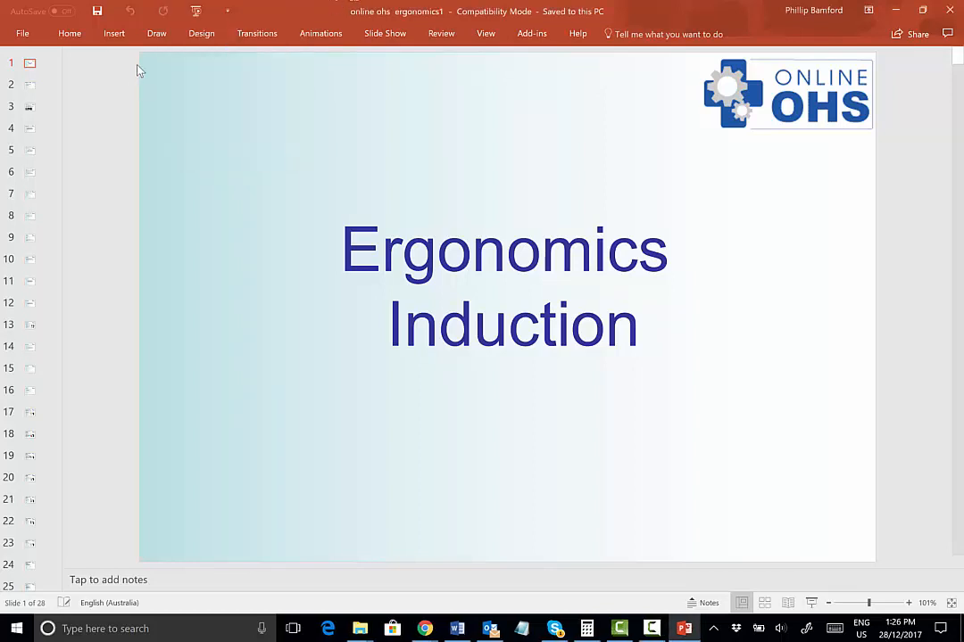
{"action": "left_click_drag", "start_coordinate": [140, 52], "coordinate": [878, 560]}
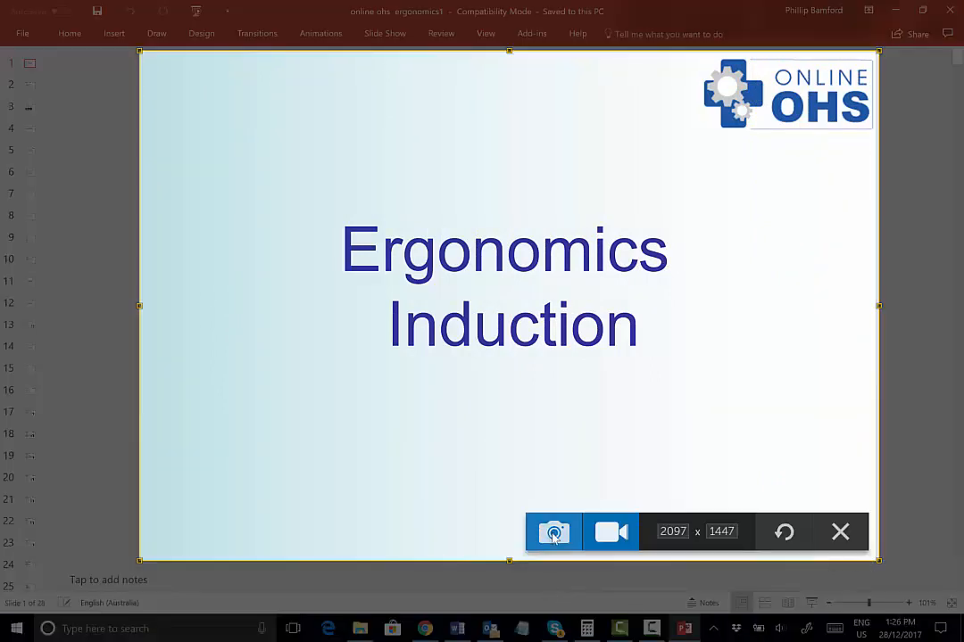
{"action": "left_click", "coordinate": [553, 532]}
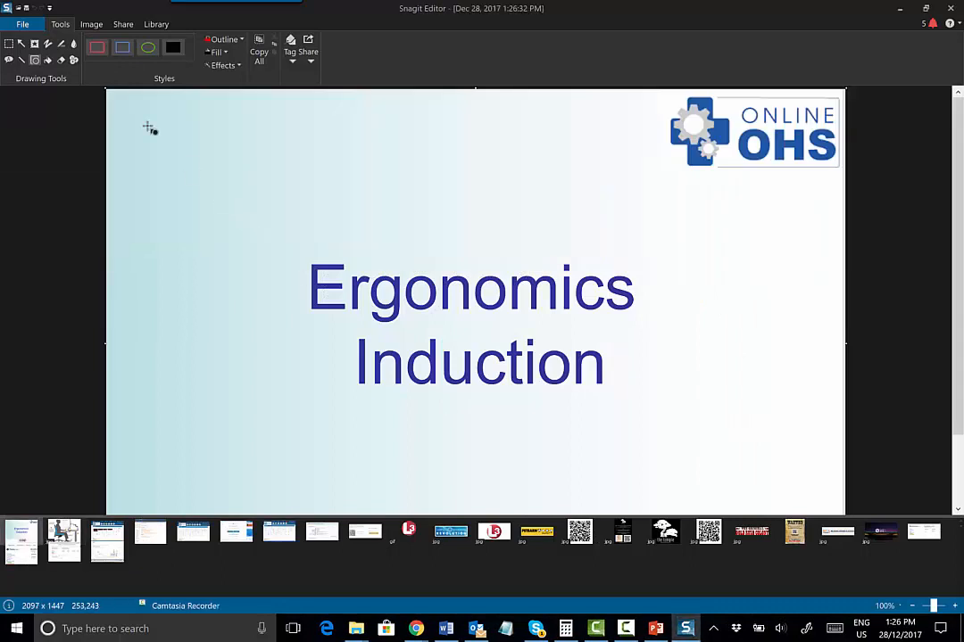
{"action": "left_click", "coordinate": [18, 26]}
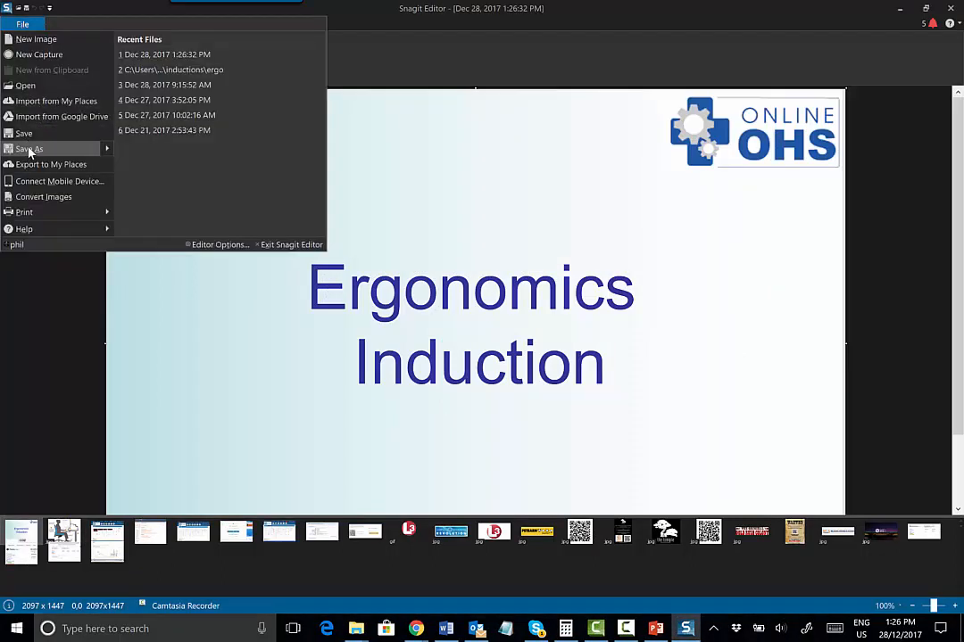
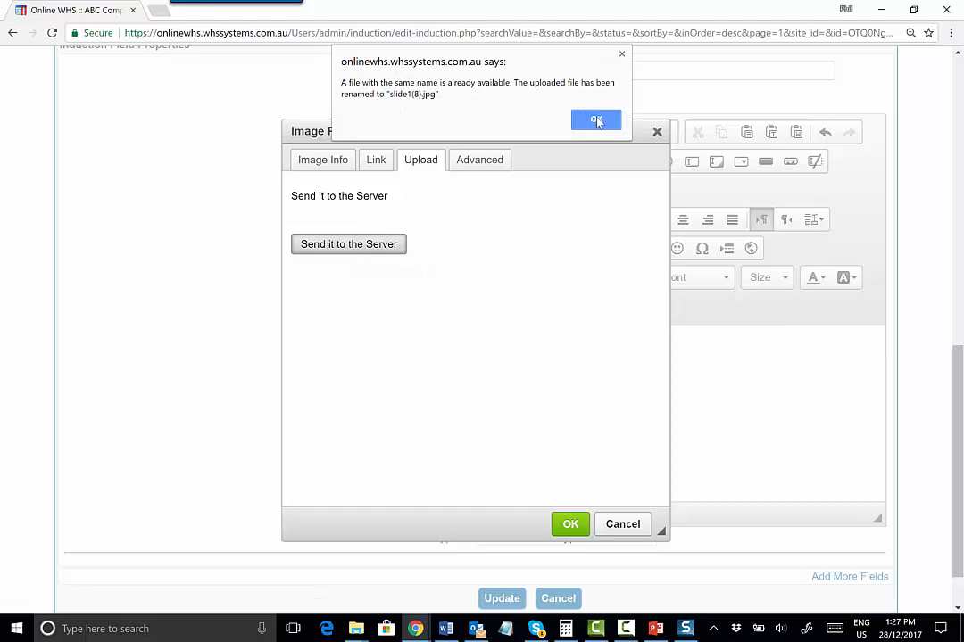
Finish uploading the slide image and insert it into the learning material with a width of 600
{"action": "left_click", "coordinate": [598, 122]}
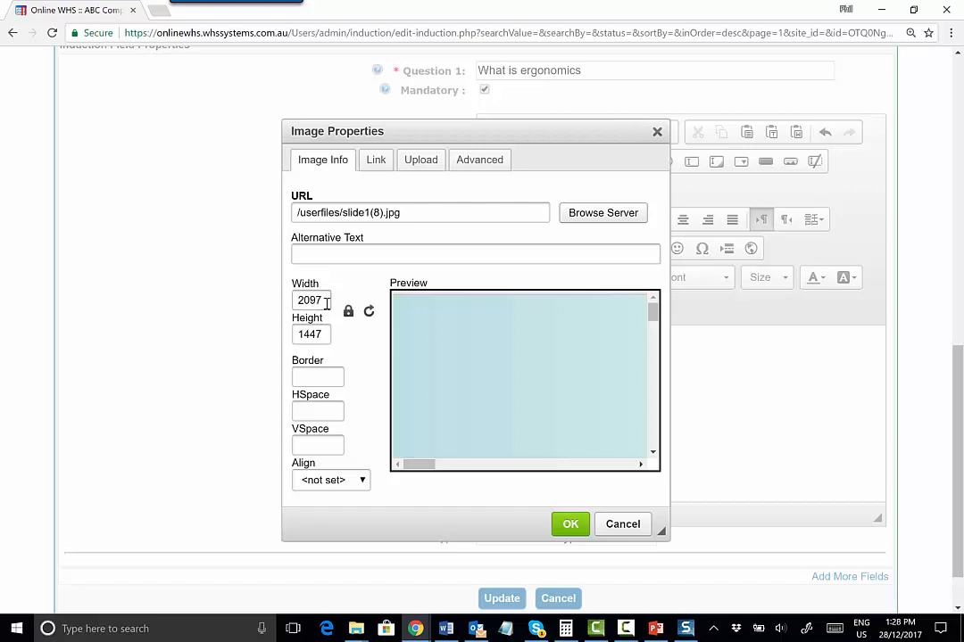
{"action": "left_click_drag", "start_coordinate": [325, 300], "coordinate": [260, 315]}
{"action": "type", "text": "600"}
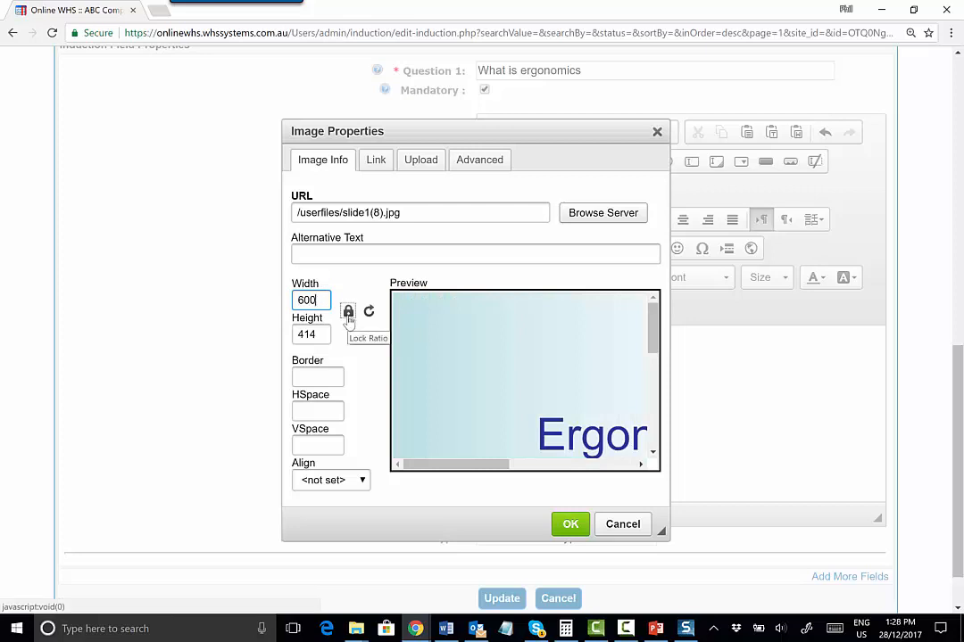
{"action": "left_click", "coordinate": [570, 523]}
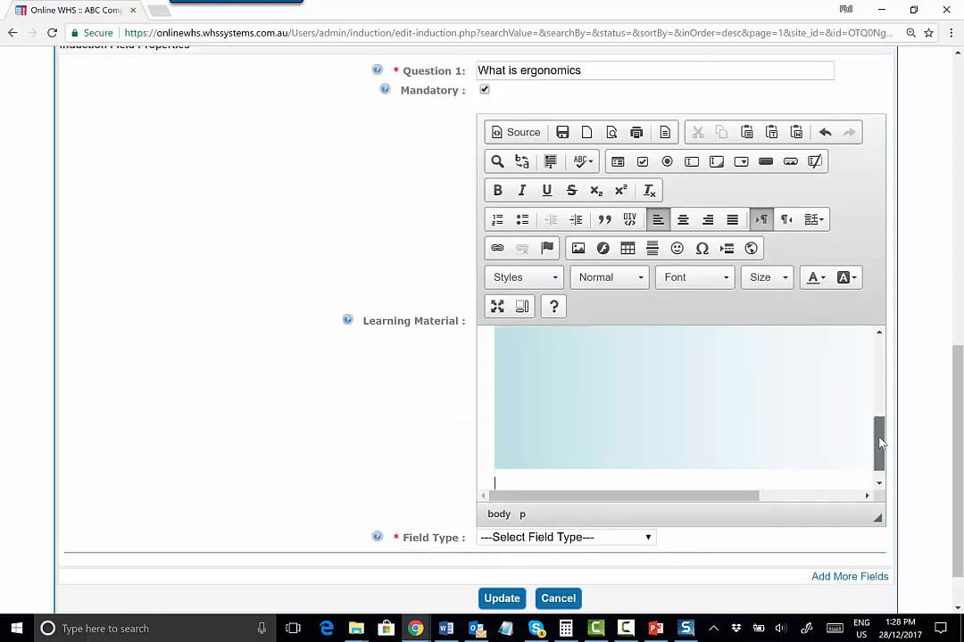
Set Question 1's field type to checkboxes (Multiple Choices)
{"action": "left_click_drag", "start_coordinate": [877, 445], "coordinate": [877, 391]}
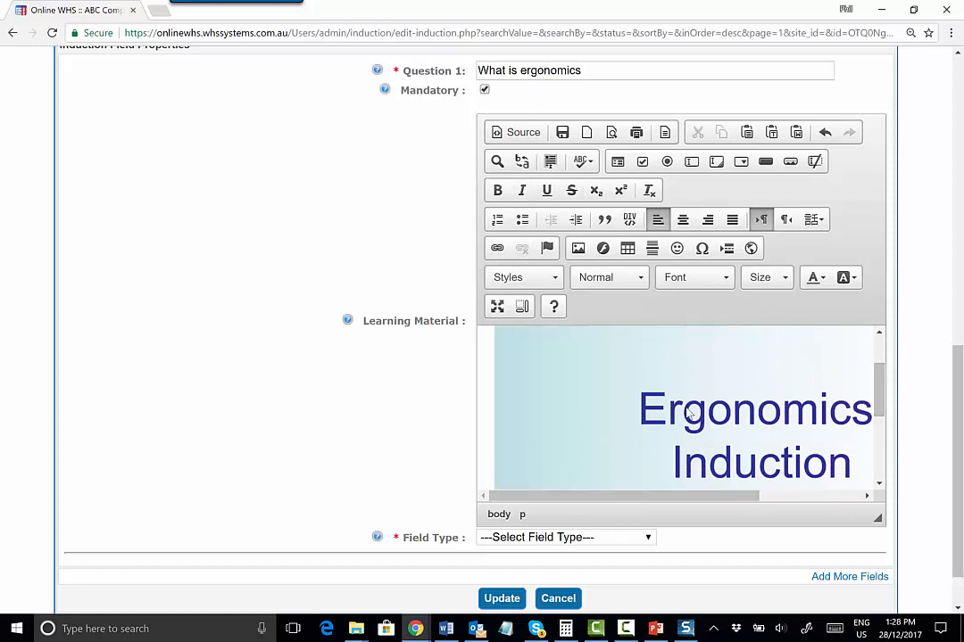
{"action": "scroll", "coordinate": [322, 386], "scroll_direction": "down", "scroll_amount": 1}
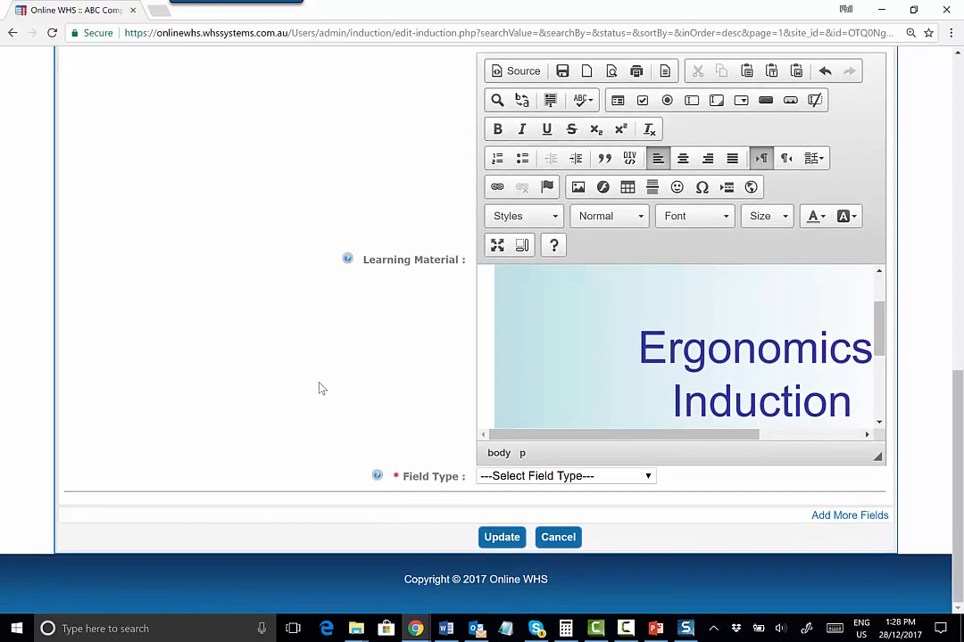
{"action": "left_click", "coordinate": [629, 477]}
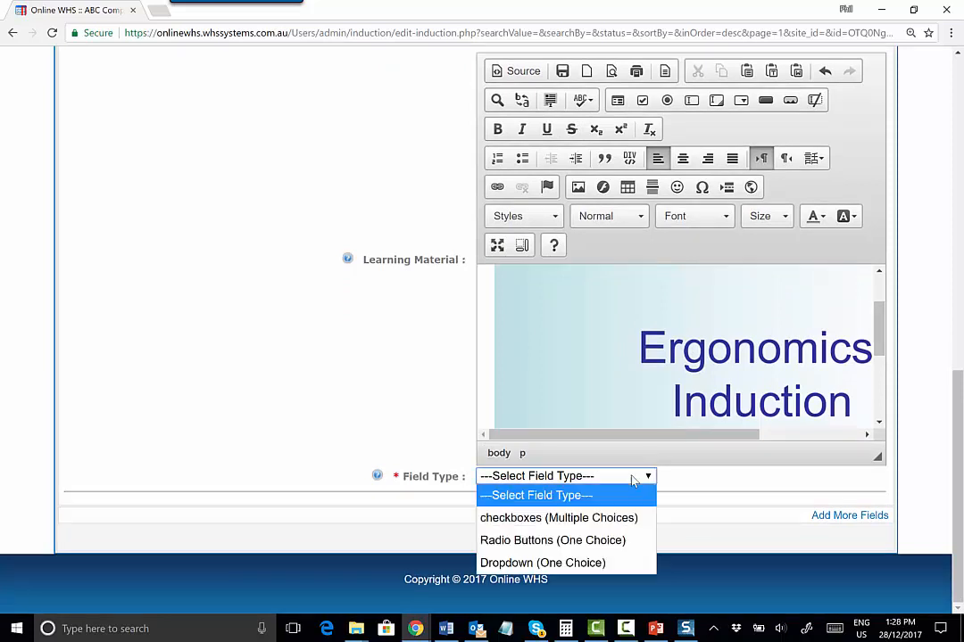
{"action": "left_click", "coordinate": [552, 518]}
{"action": "left_click", "coordinate": [543, 498]}
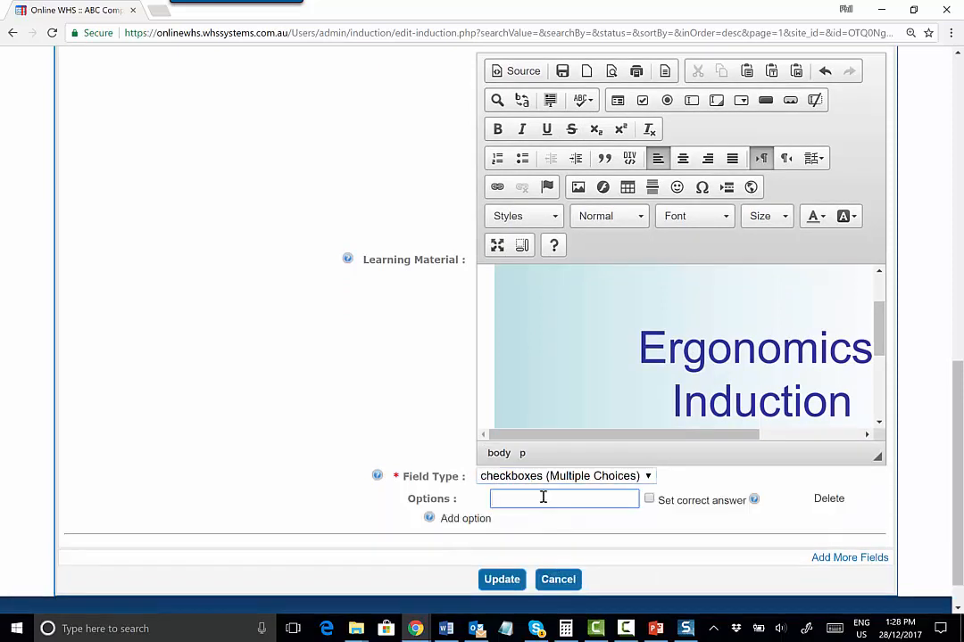
Add answer options Pushing, Pulling, xxxx and xxxxxxx to Question 1
{"action": "type", "text": "Pushing"}
{"action": "left_click", "coordinate": [464, 519]}
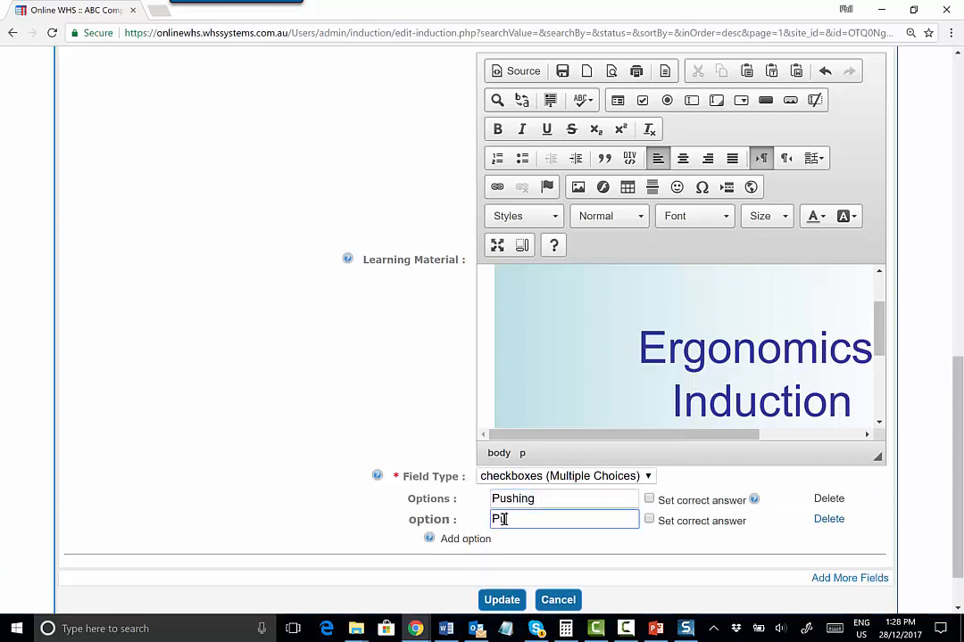
{"action": "type", "text": "Pulling"}
{"action": "left_click", "coordinate": [465, 539]}
{"action": "type", "text": "x"}
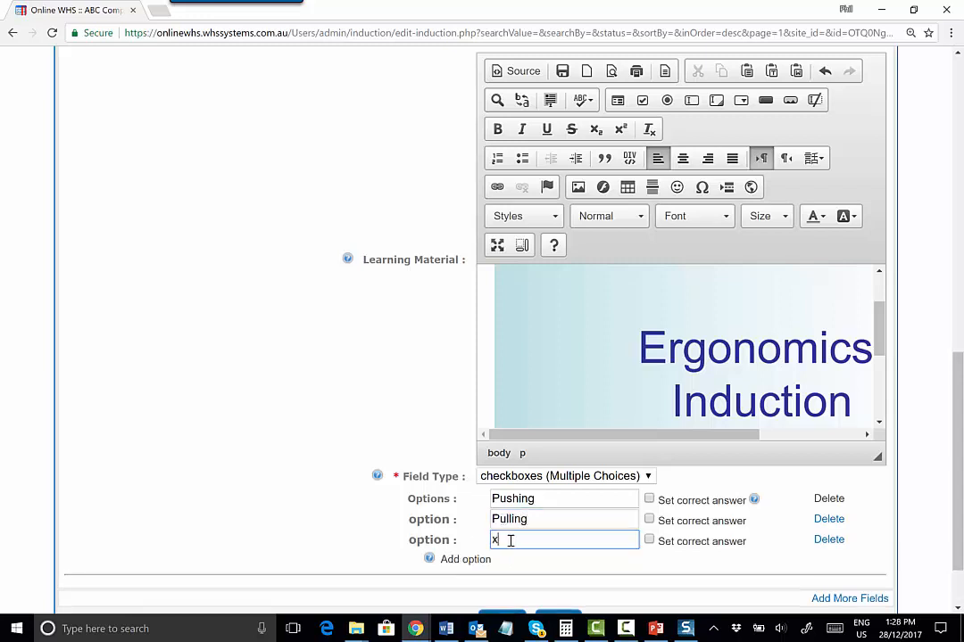
{"action": "type", "text": "xxx"}
{"action": "left_click", "coordinate": [475, 560]}
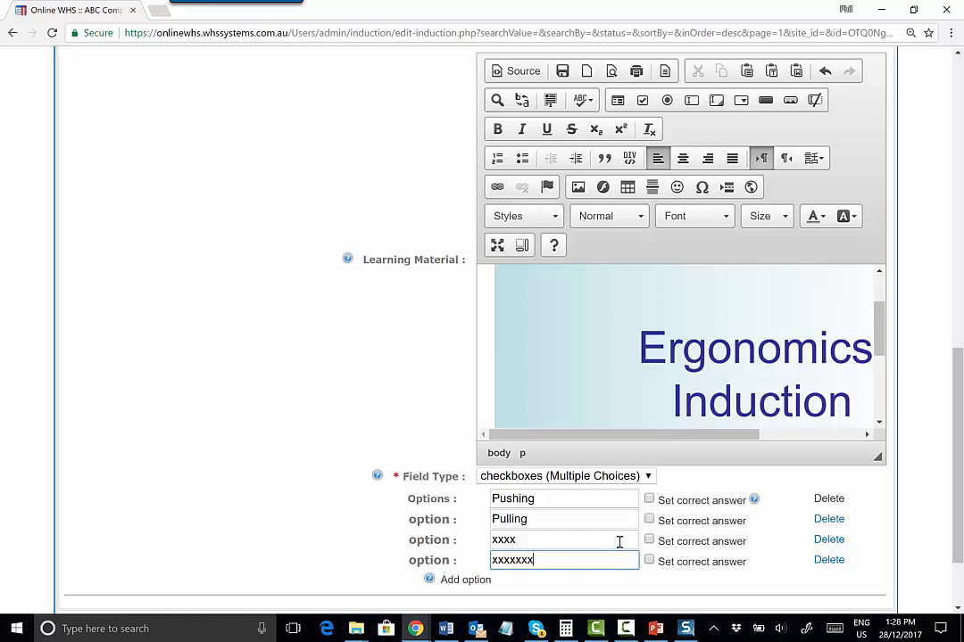
Mark xxxx as Question 1's correct answer and add another question field
{"action": "left_click", "coordinate": [649, 539]}
{"action": "scroll", "coordinate": [789, 509], "scroll_direction": "down", "scroll_amount": 2}
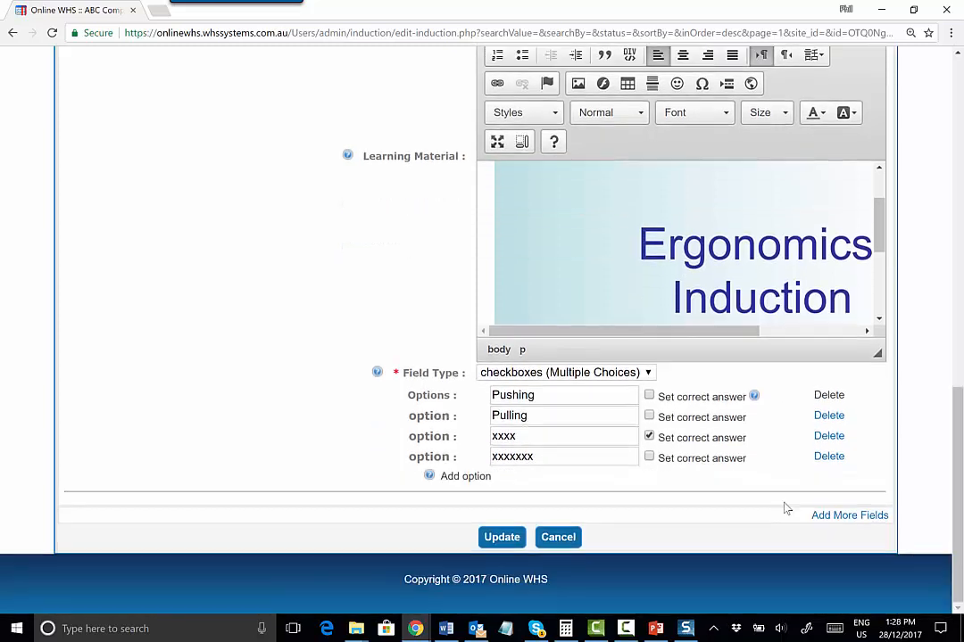
{"action": "left_click", "coordinate": [844, 517]}
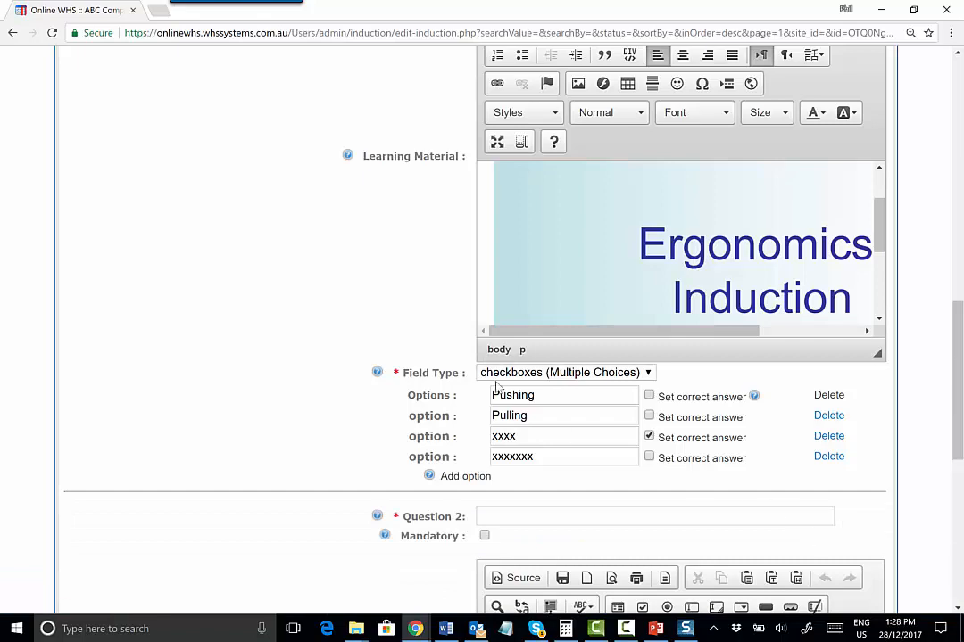
Enter Question 2 as "How does it effect me"
{"action": "scroll", "coordinate": [428, 388], "scroll_direction": "down", "scroll_amount": 3}
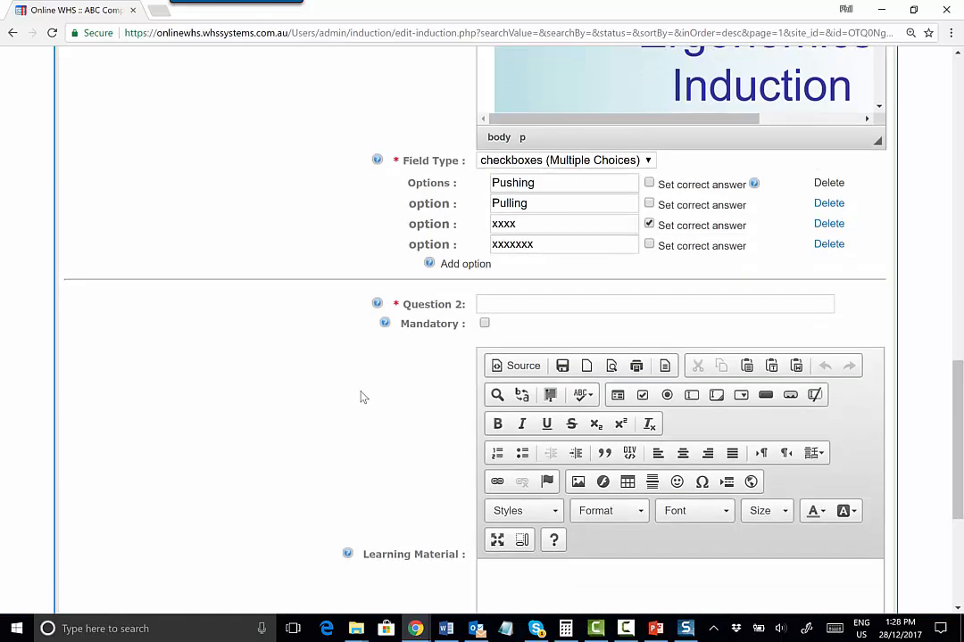
{"action": "left_click", "coordinate": [509, 233]}
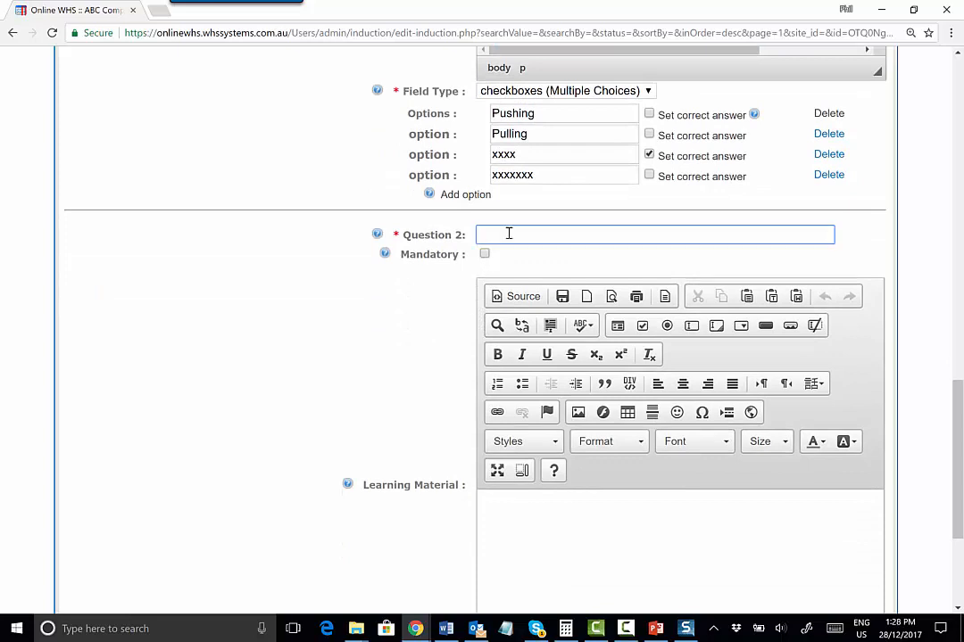
{"action": "type", "text": "How does it effect me"}
Copy the embed code of the Ergonomics YouTube video and close its tab
{"action": "left_click", "coordinate": [569, 518]}
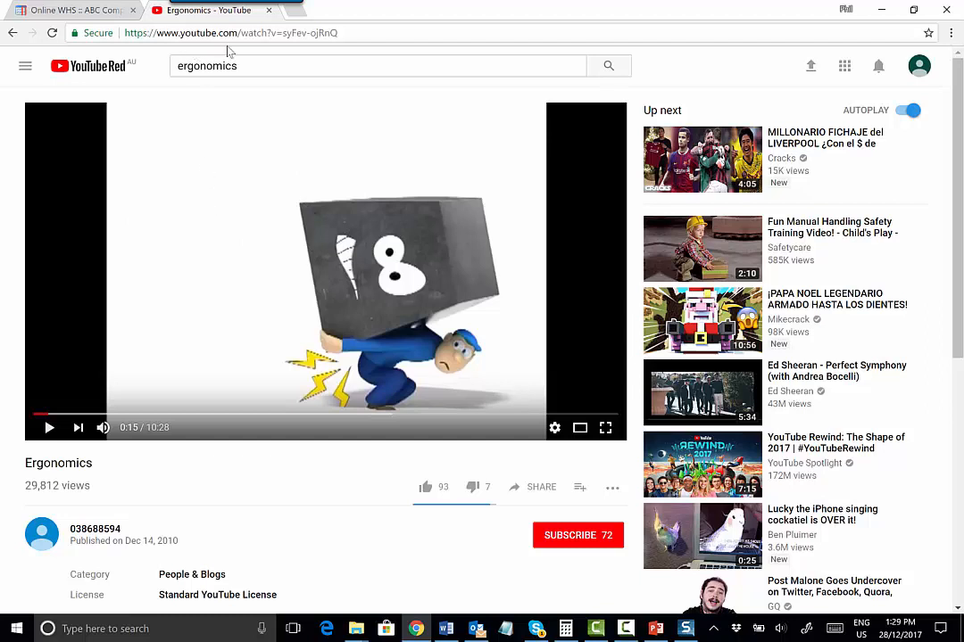
{"action": "right_click", "coordinate": [181, 227]}
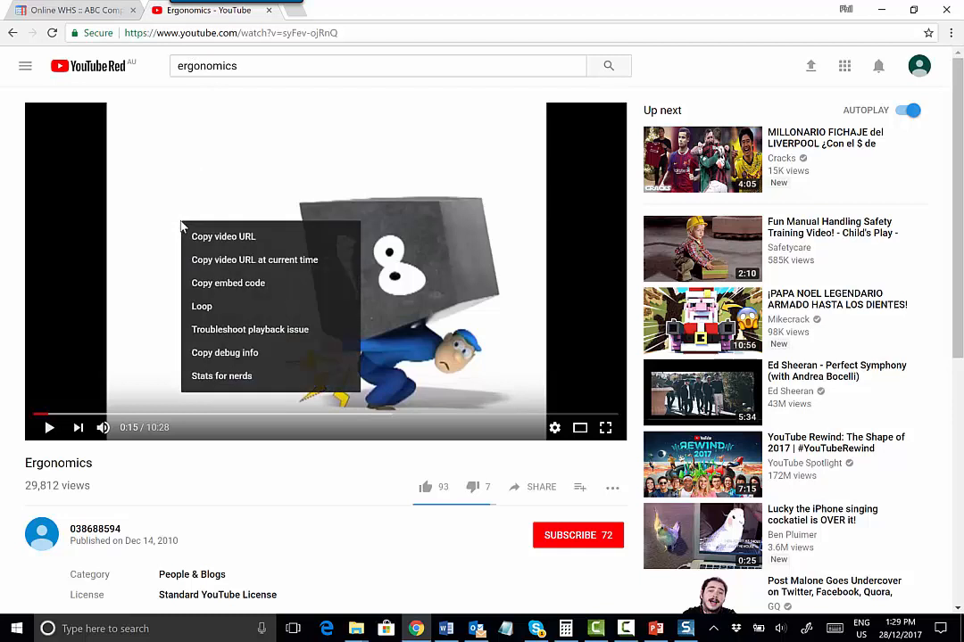
{"action": "left_click", "coordinate": [226, 284]}
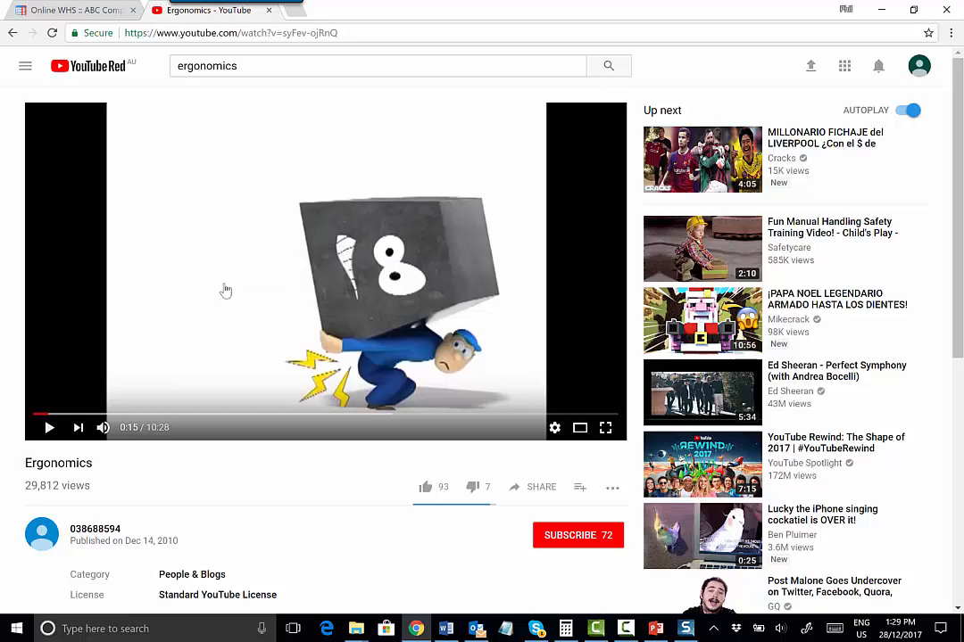
{"action": "left_click", "coordinate": [270, 10]}
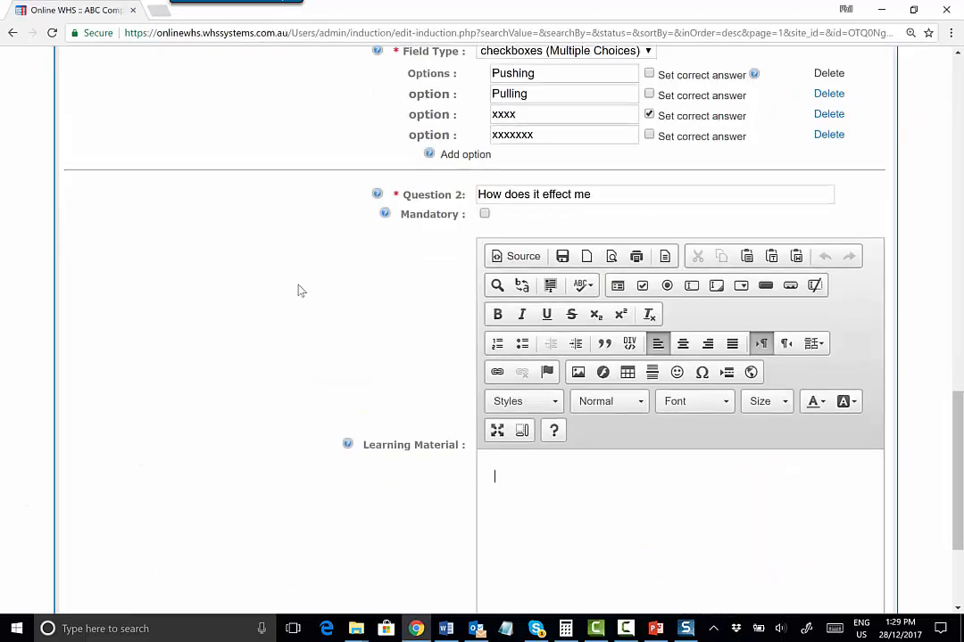
Paste the embed code into Question 2's learning material in Source mode
{"action": "scroll", "coordinate": [295, 287], "scroll_direction": "down", "scroll_amount": 2}
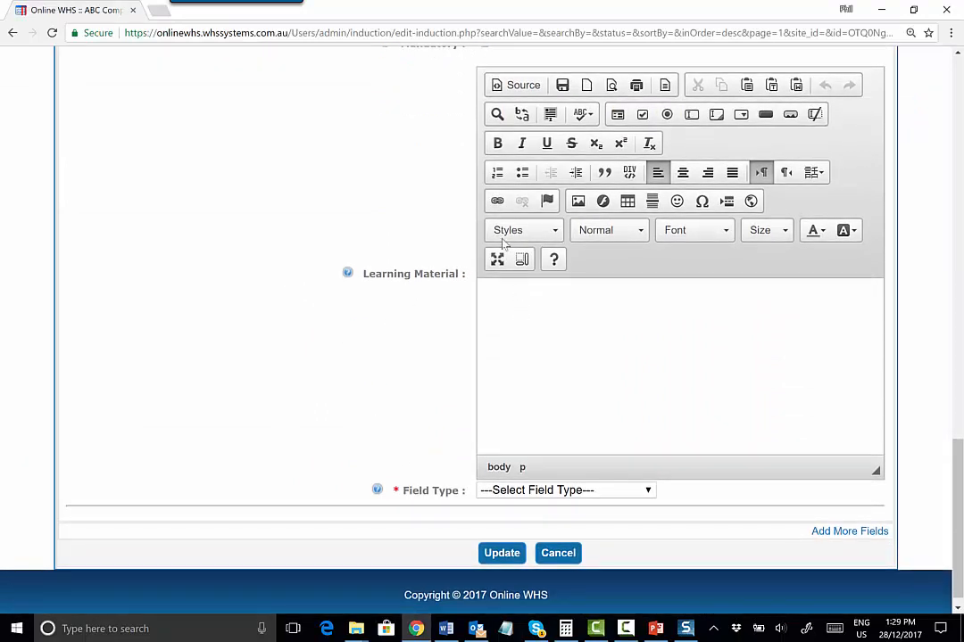
{"action": "left_click", "coordinate": [520, 85]}
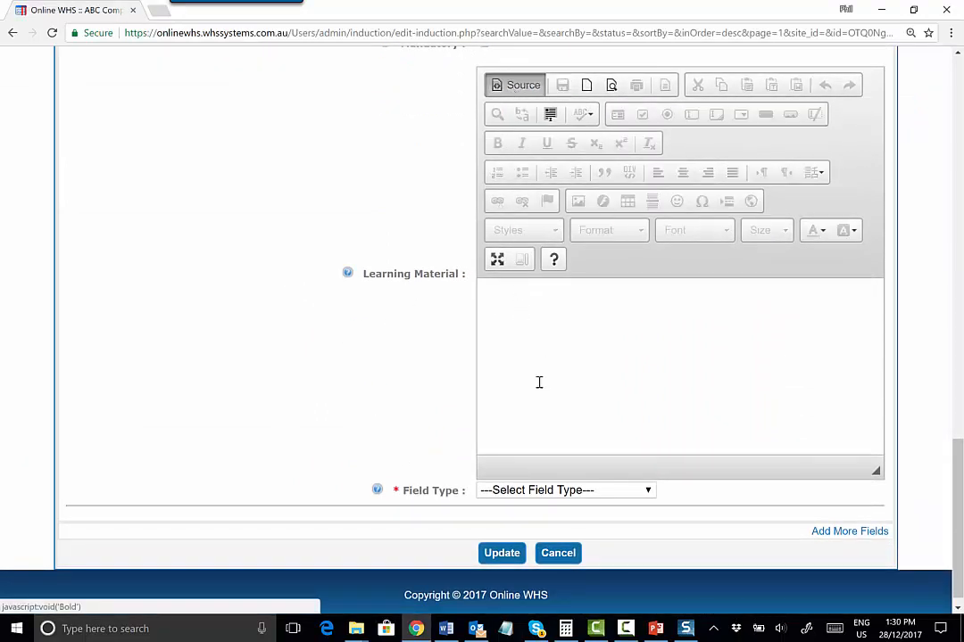
{"action": "left_click", "coordinate": [519, 312]}
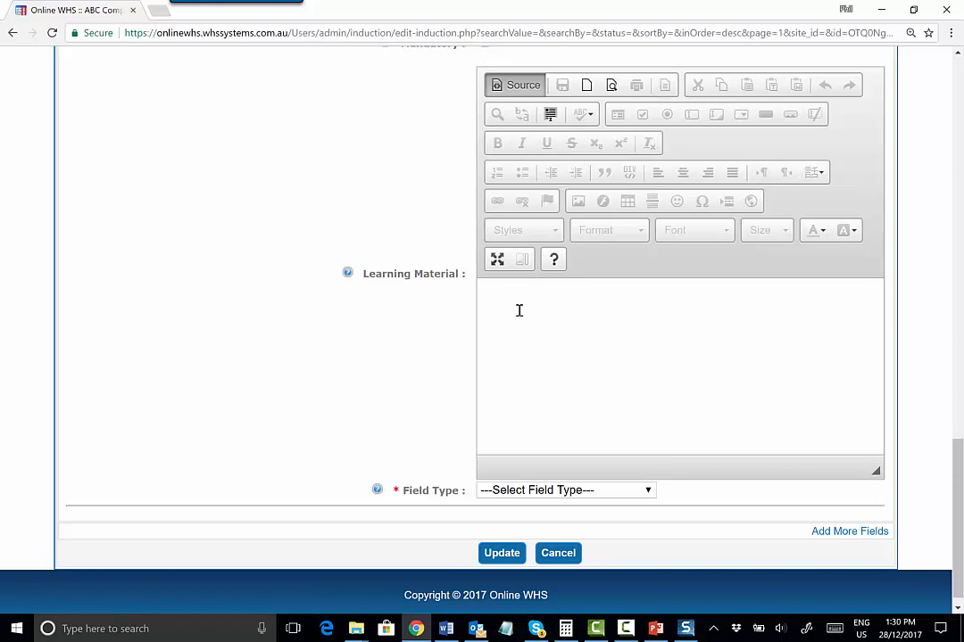
{"action": "right_click", "coordinate": [519, 311]}
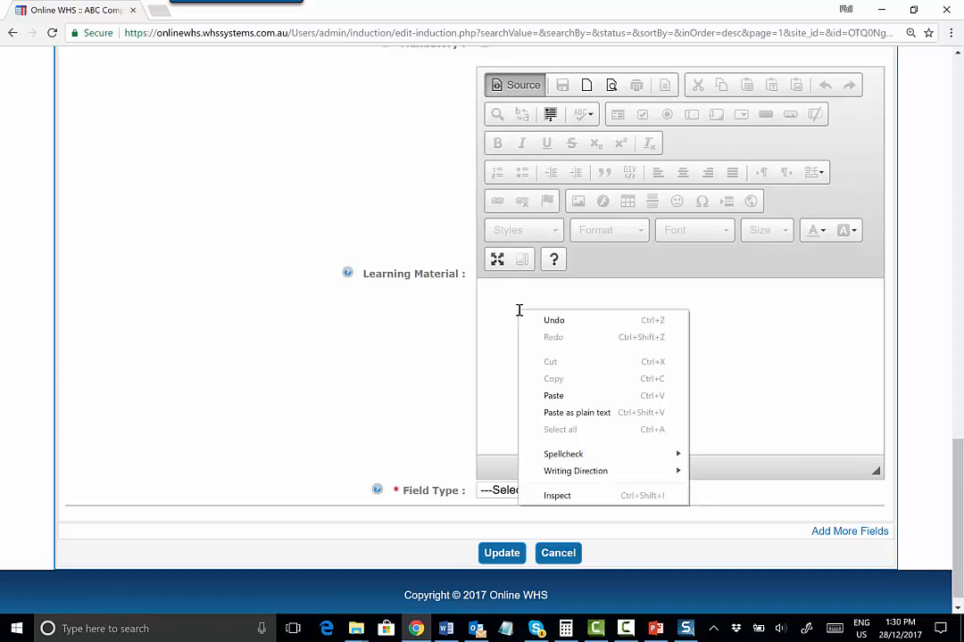
{"action": "left_click", "coordinate": [553, 395]}
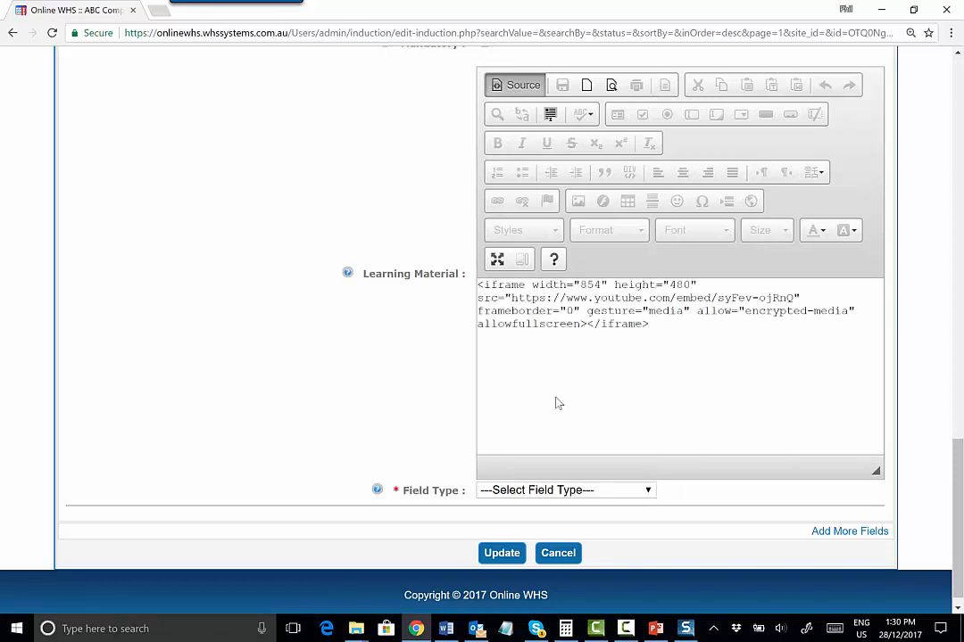
Set Question 2's field type to checkboxes (Multiple Choices)
{"action": "scroll", "coordinate": [294, 329], "scroll_direction": "down", "scroll_amount": 1}
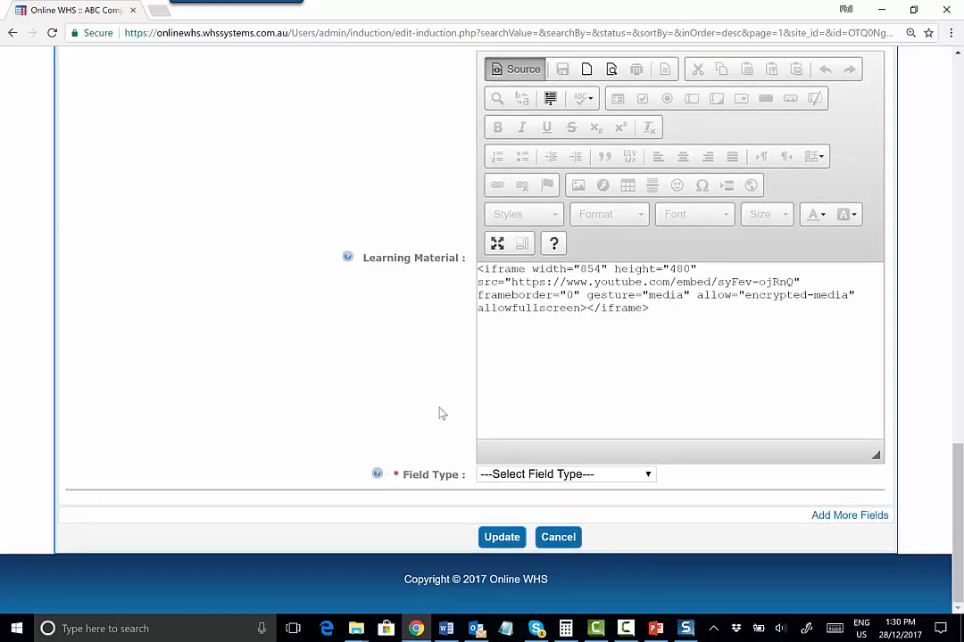
{"action": "left_click", "coordinate": [639, 476]}
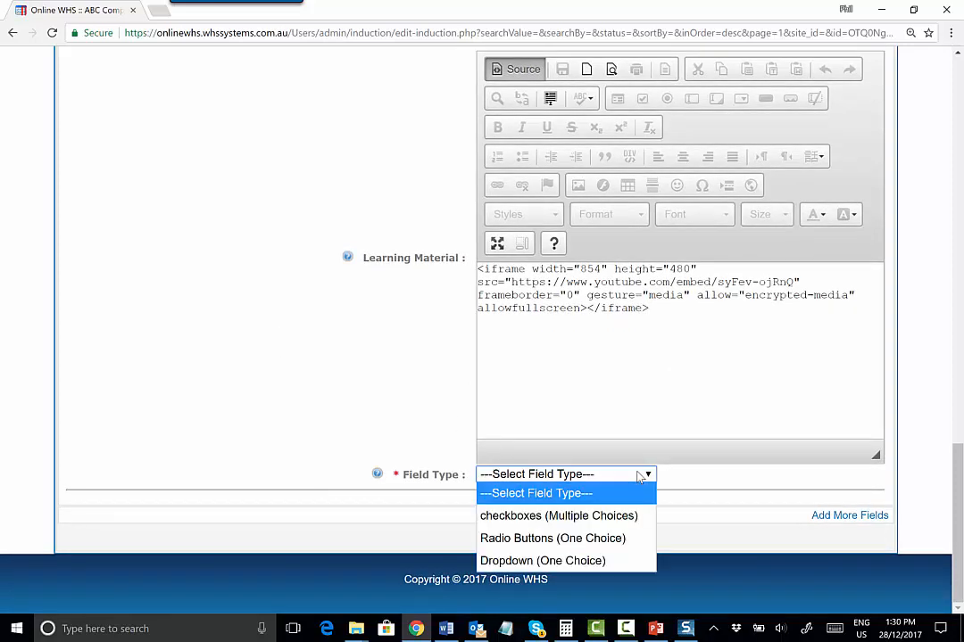
{"action": "left_click", "coordinate": [576, 517]}
{"action": "left_click", "coordinate": [536, 497]}
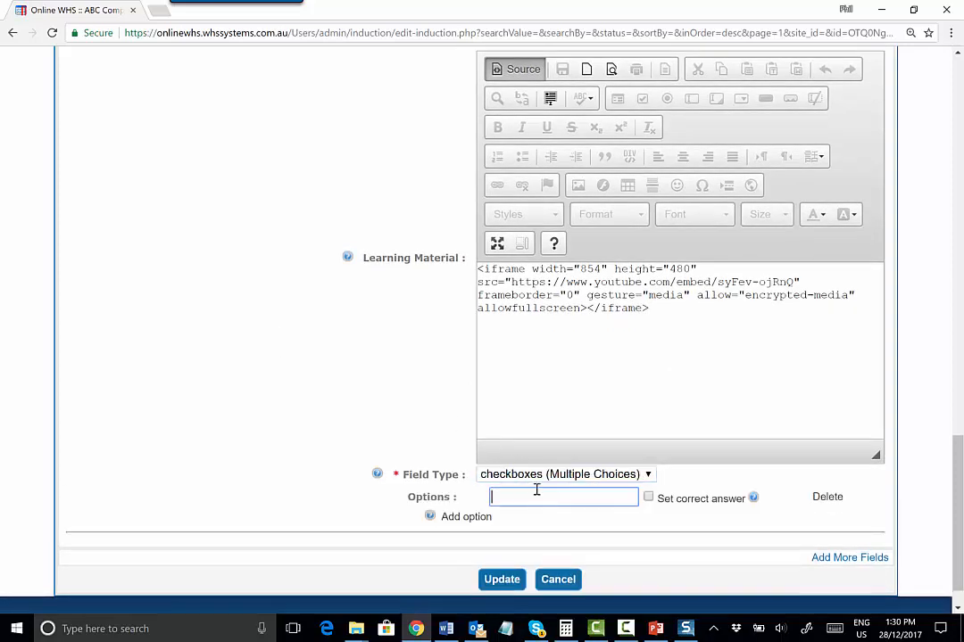
Add answer options True and False to Question 2
{"action": "type", "text": "True"}
{"action": "left_click", "coordinate": [473, 518]}
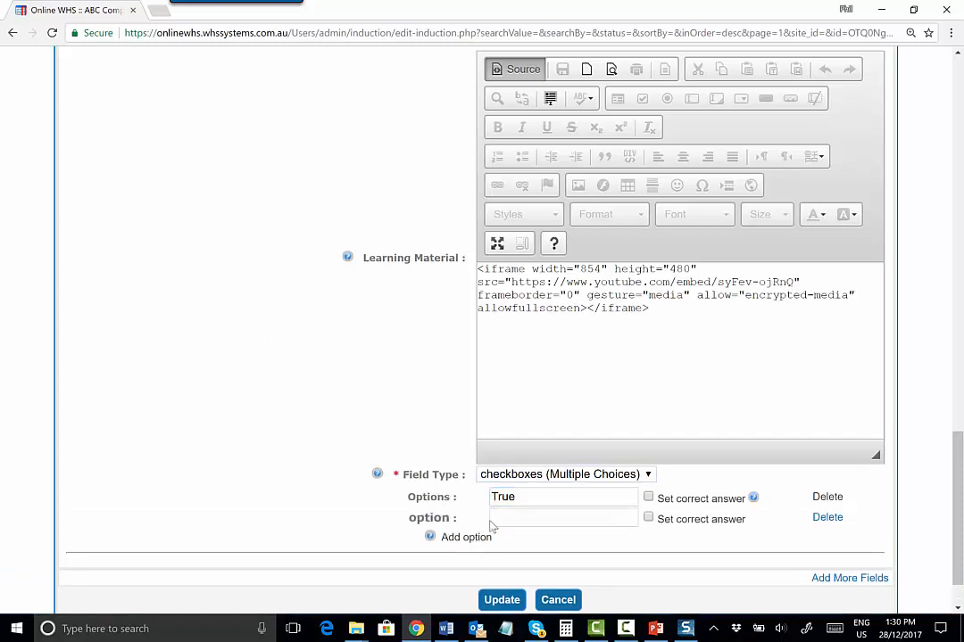
{"action": "left_click", "coordinate": [504, 517]}
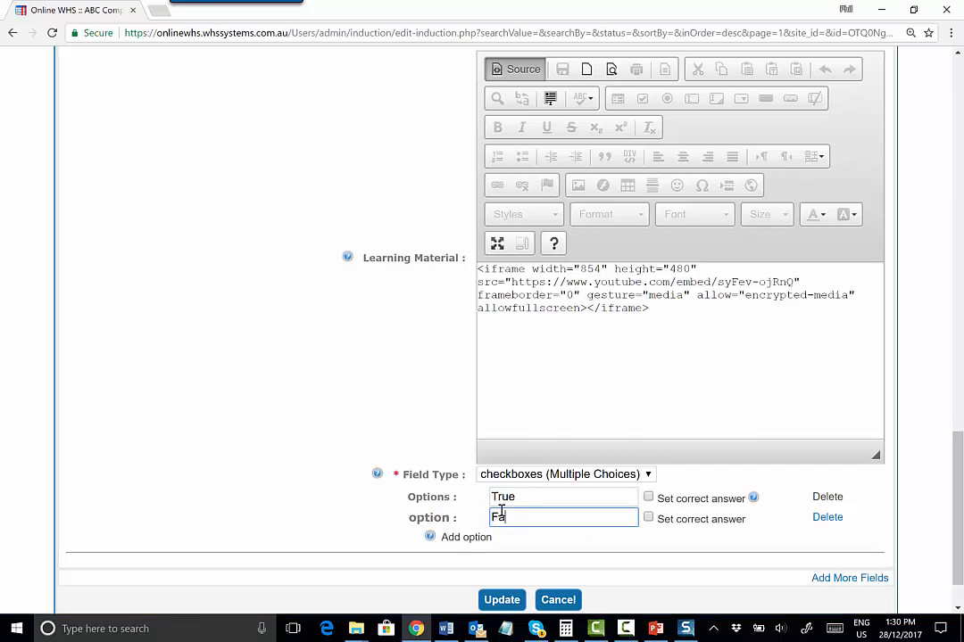
Add a third question and enter its text as "xx xssssss"
{"action": "left_click", "coordinate": [843, 578]}
{"action": "scroll", "coordinate": [576, 526], "scroll_direction": "down", "scroll_amount": 2}
{"action": "left_click", "coordinate": [552, 370]}
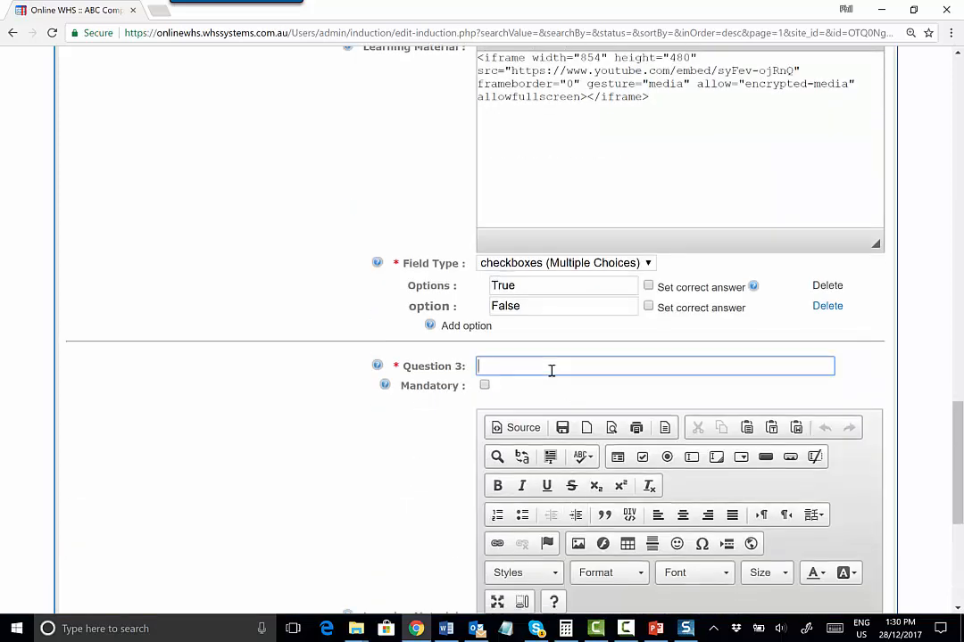
{"action": "type", "text": "xx xssssss"}
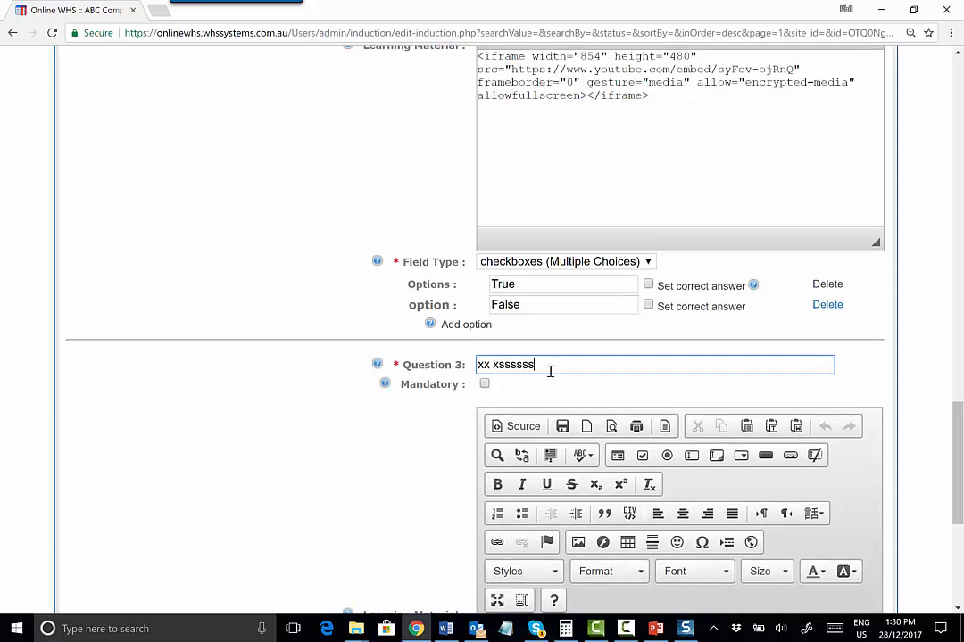
Mark Question 3 as mandatory and enter XXXXXXXXXXXX as its learning material
{"action": "scroll", "coordinate": [551, 370], "scroll_direction": "down", "scroll_amount": 2}
{"action": "left_click", "coordinate": [482, 173]}
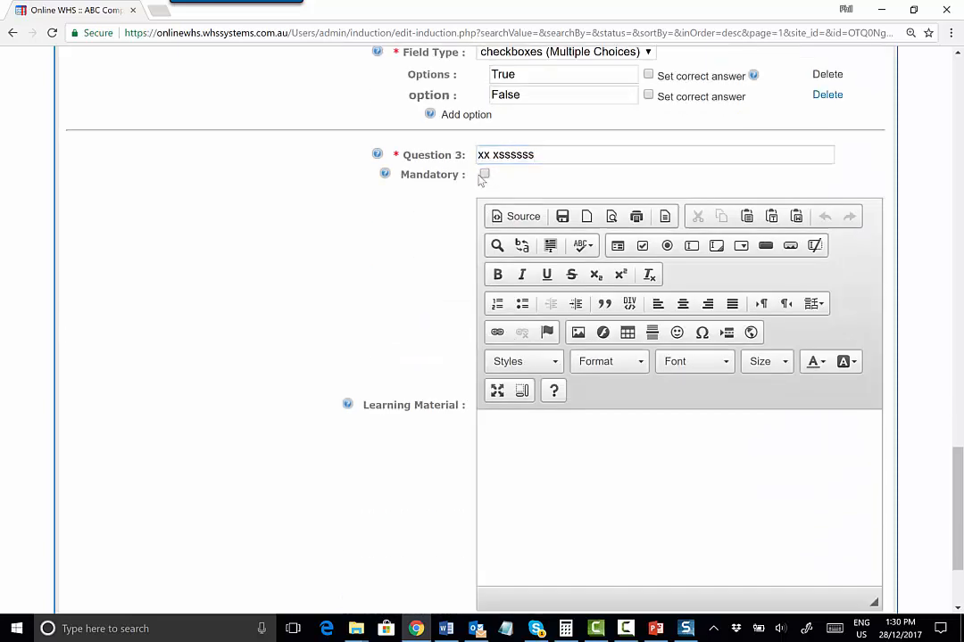
{"action": "left_click", "coordinate": [484, 174]}
{"action": "left_click", "coordinate": [522, 455]}
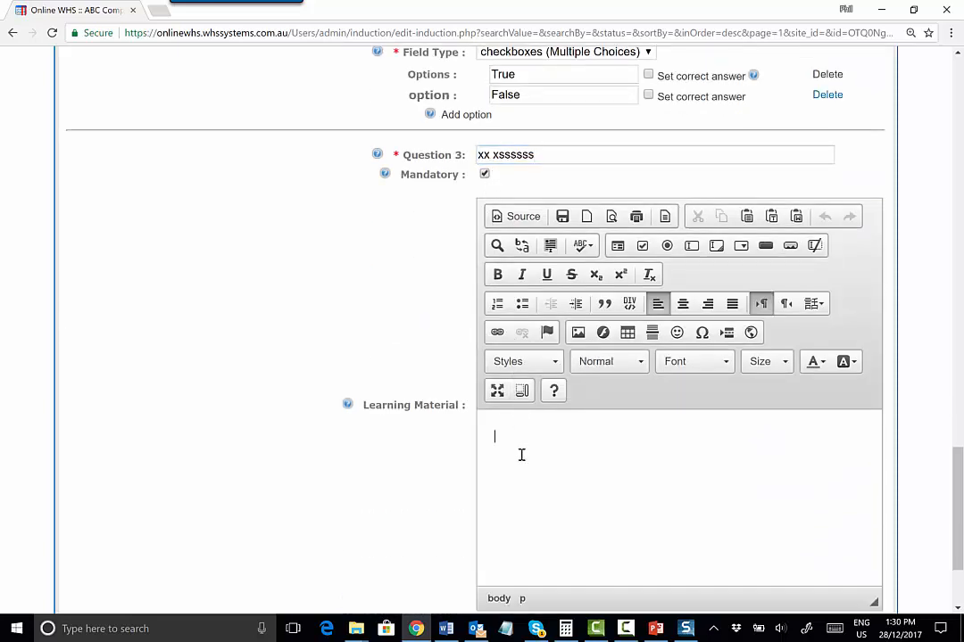
{"action": "type", "text": "xxxxxxxxxxxxx"}
Open the Paste from Word dialog for Question 3 and close it without pasting
{"action": "left_click", "coordinate": [797, 217]}
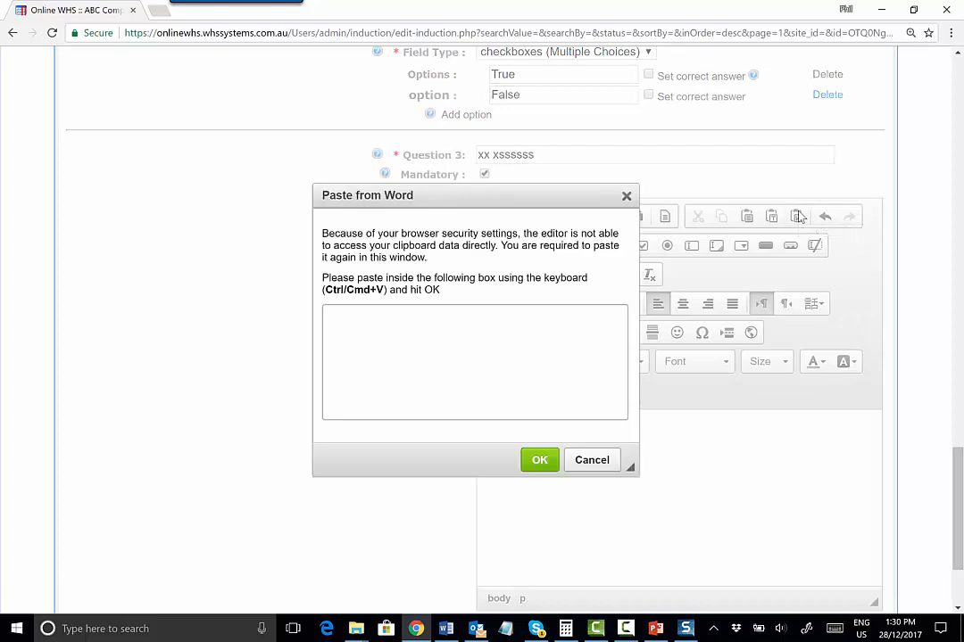
{"action": "left_click", "coordinate": [626, 196]}
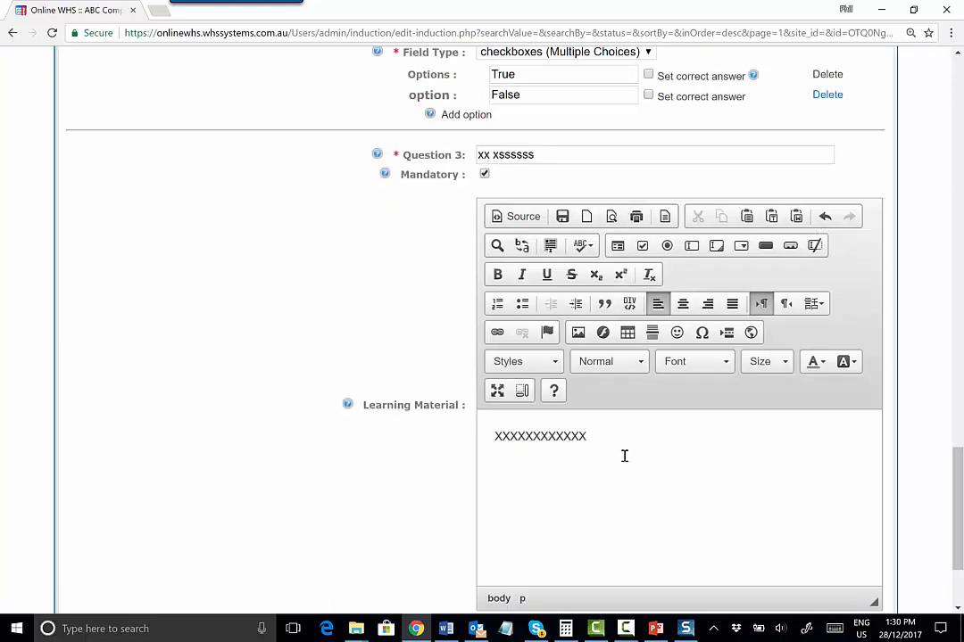
Add lines SSSSSS, SA, SA, SASASA and SASASASASAS to Question 3's learning material
{"action": "type", "text": "ssssss"}
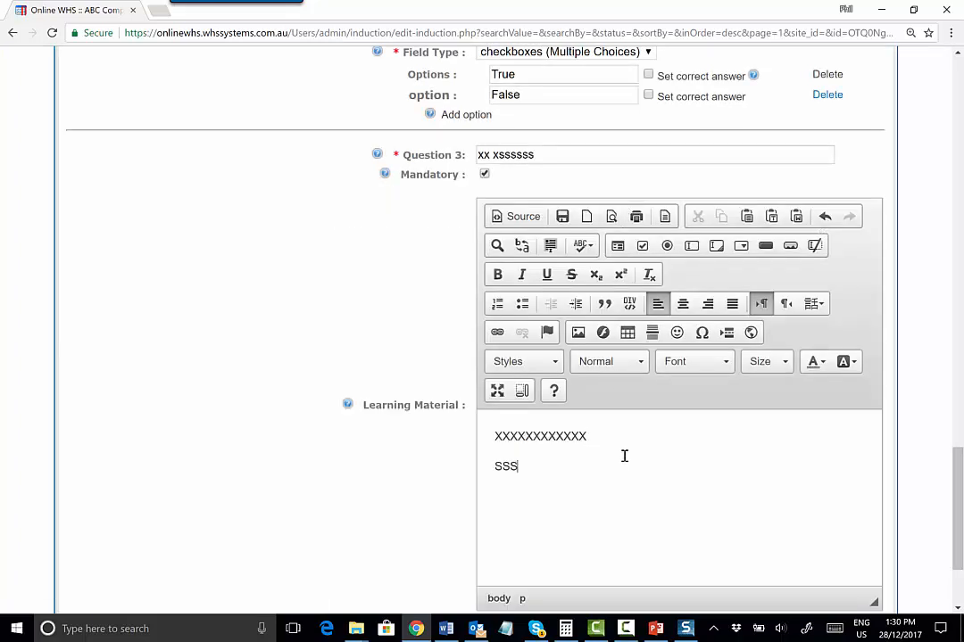
{"action": "type", "text": "SA"}
{"action": "key", "text": "Return"}
{"action": "type", "text": "SA"}
{"action": "key", "text": "Return"}
{"action": "type", "text": "SASASA"}
{"action": "key", "text": "Return"}
{"action": "key", "text": "Return"}
{"action": "type", "text": "SASASASAS"}
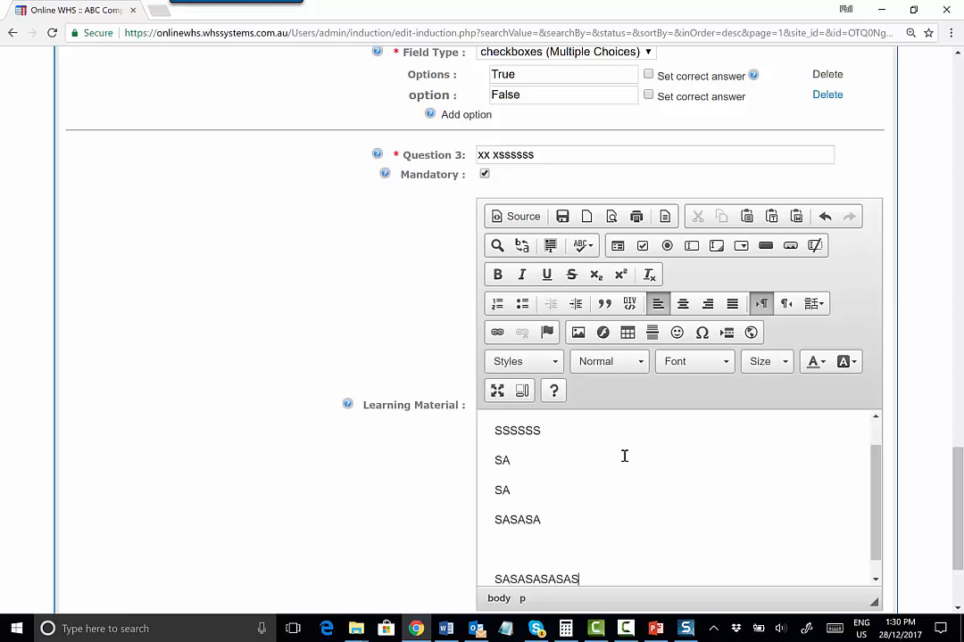
Format the first learning material line XXXXXXXXXXXX as Heading 1
{"action": "scroll", "coordinate": [580, 455], "scroll_direction": "up", "scroll_amount": 3}
{"action": "scroll", "coordinate": [546, 455], "scroll_direction": "up", "scroll_amount": 7}
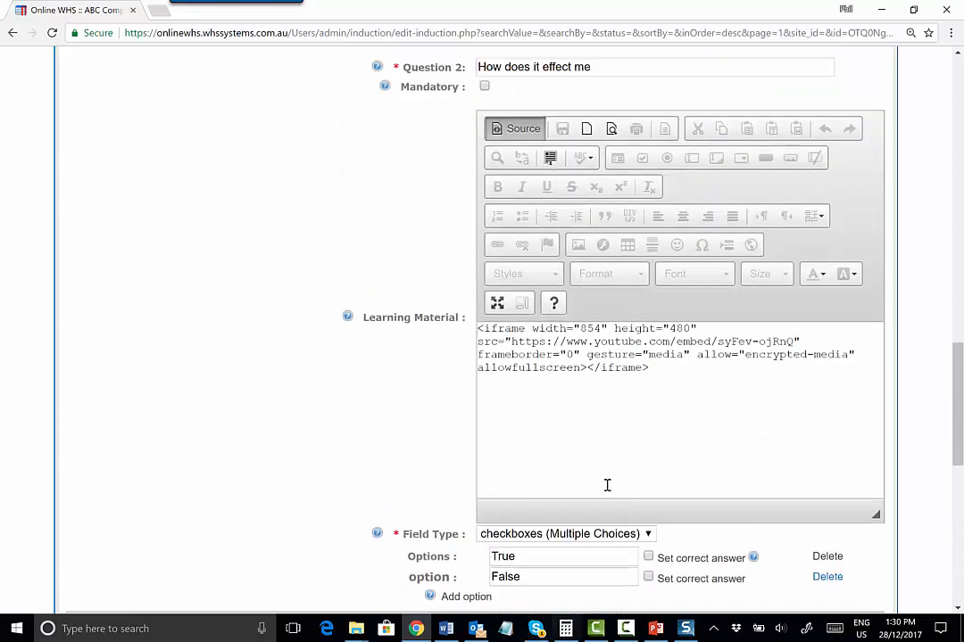
{"action": "left_click_drag", "start_coordinate": [955, 371], "coordinate": [936, 555]}
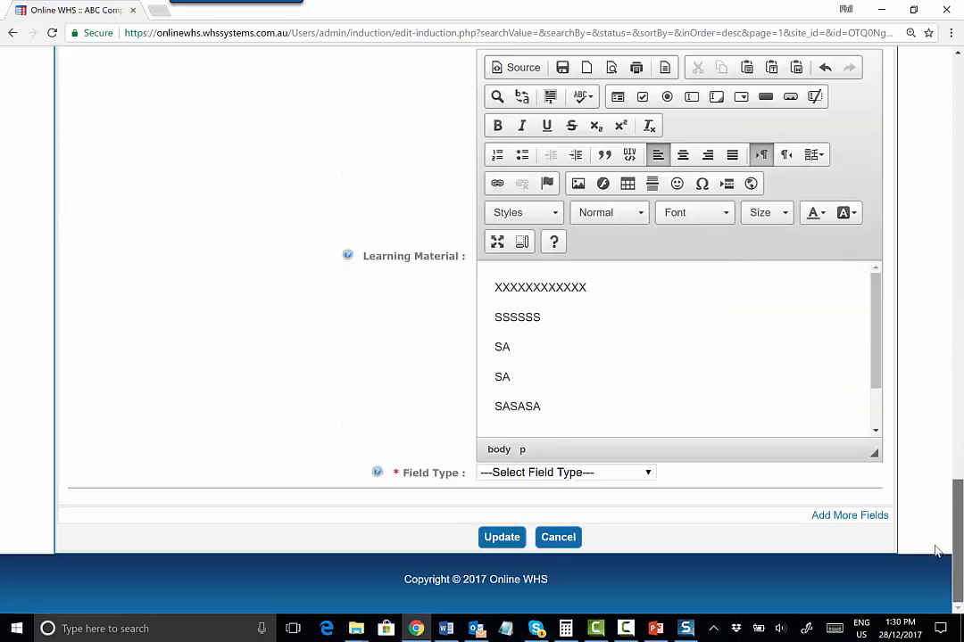
{"action": "left_click_drag", "start_coordinate": [502, 289], "coordinate": [577, 290]}
{"action": "left_click_drag", "start_coordinate": [496, 290], "coordinate": [626, 293]}
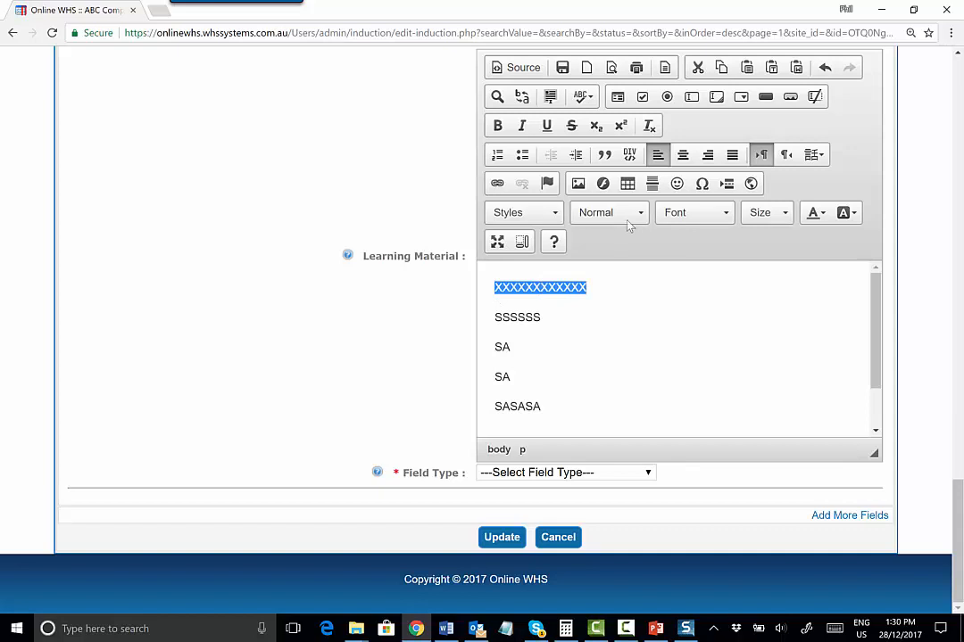
{"action": "left_click", "coordinate": [626, 218]}
{"action": "left_click", "coordinate": [625, 284]}
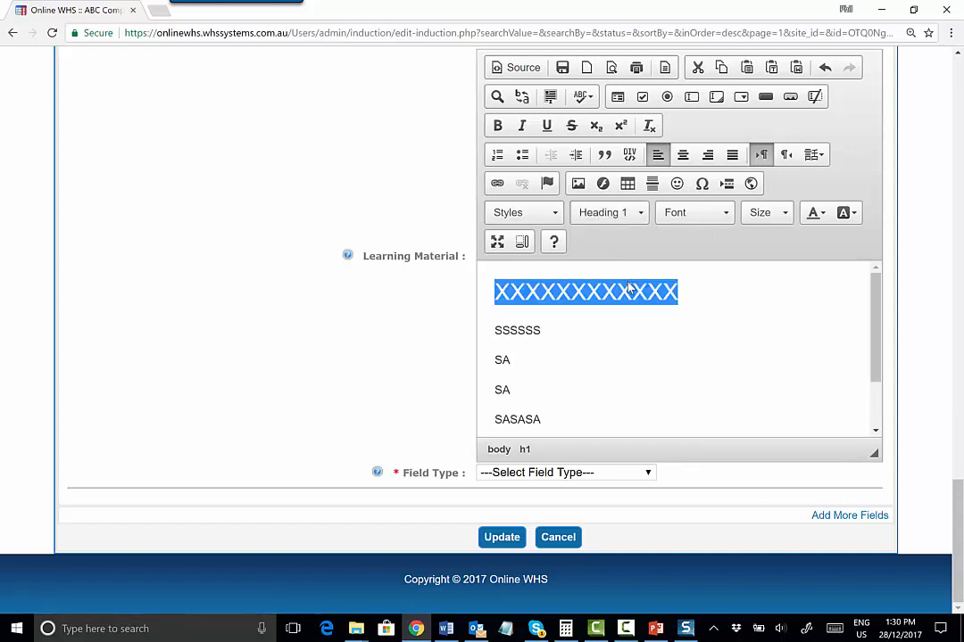
{"action": "left_click", "coordinate": [672, 362]}
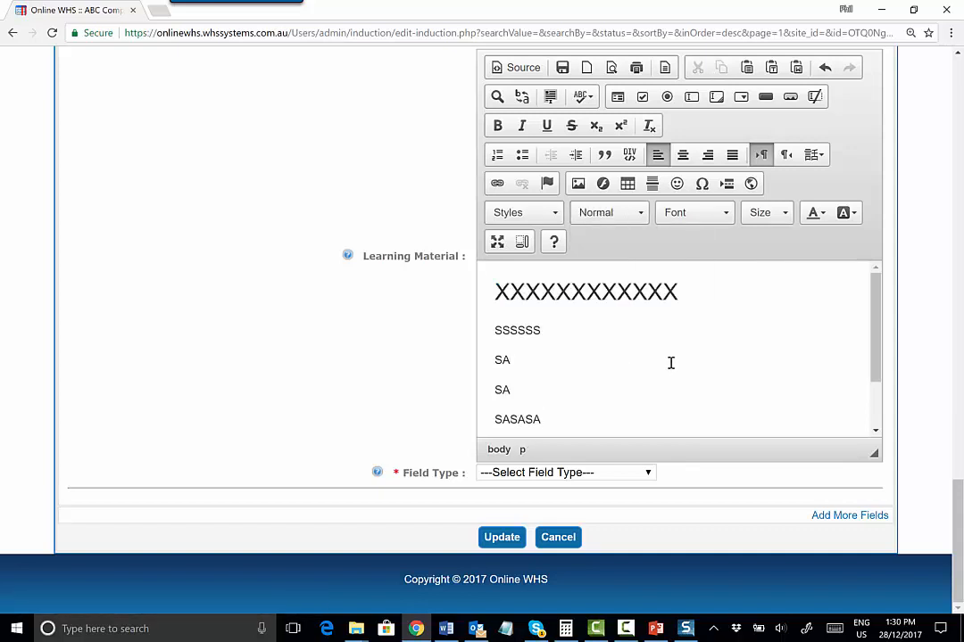
Set Question 3 to checkboxes (Multiple Choices) with options True and False, mark False correct, and update the induction
{"action": "left_click", "coordinate": [624, 473]}
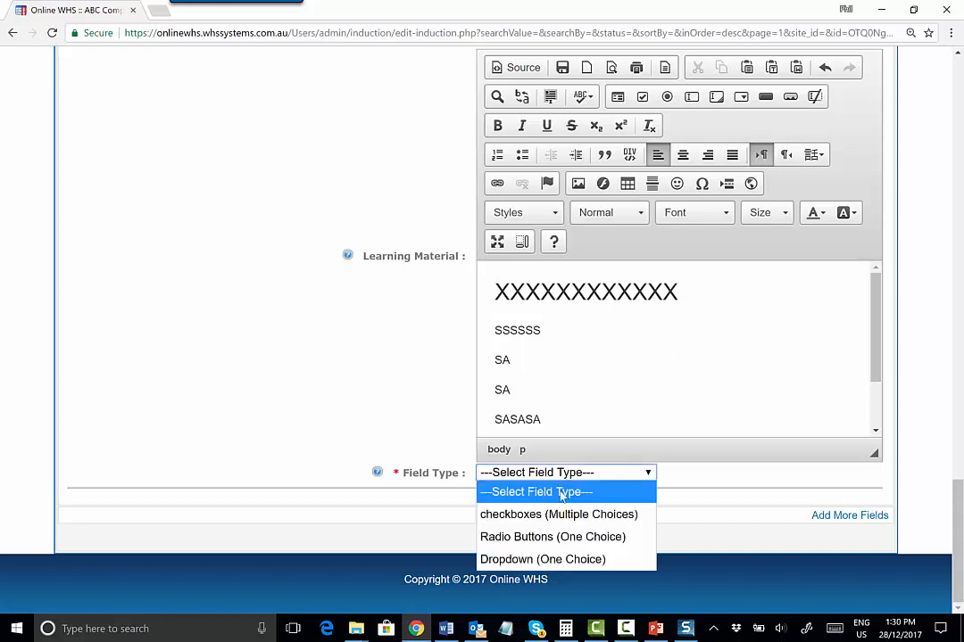
{"action": "left_click", "coordinate": [525, 515]}
{"action": "left_click", "coordinate": [530, 496]}
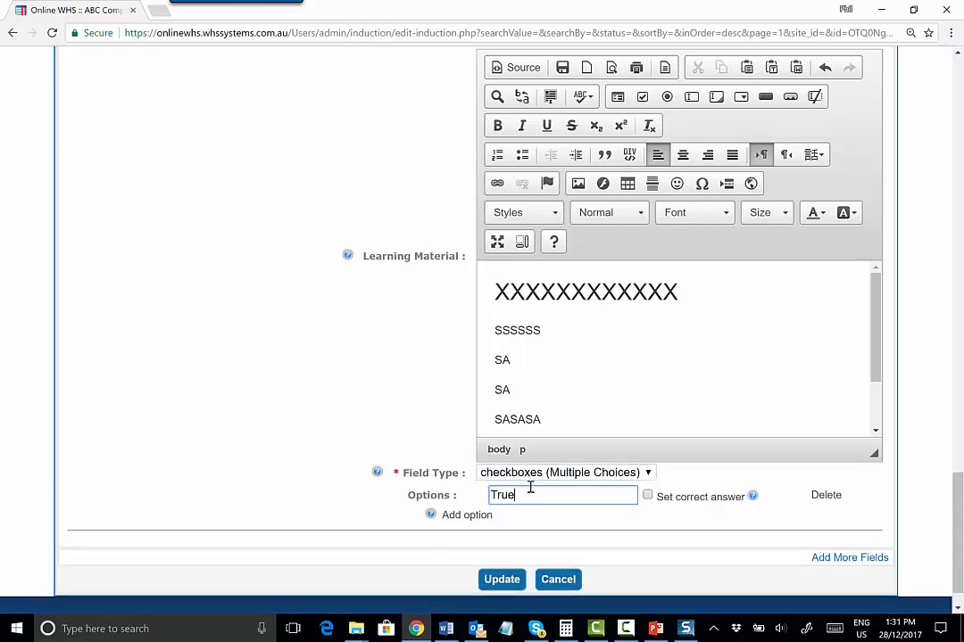
{"action": "left_click", "coordinate": [480, 515]}
{"action": "scroll", "coordinate": [520, 577], "scroll_direction": "down", "scroll_amount": 1}
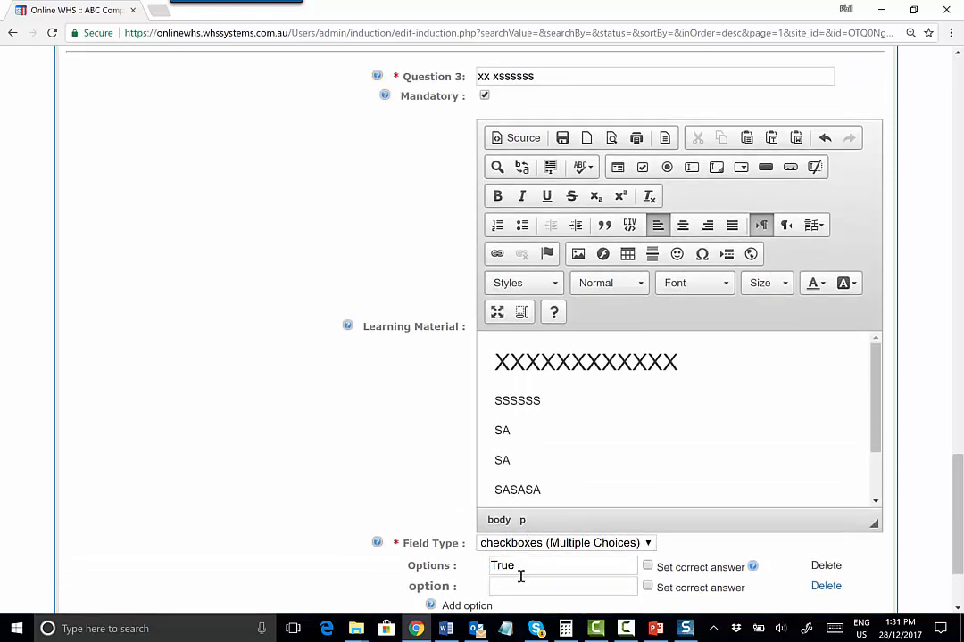
{"action": "left_click", "coordinate": [517, 589]}
{"action": "scroll", "coordinate": [606, 557], "scroll_direction": "down", "scroll_amount": 2}
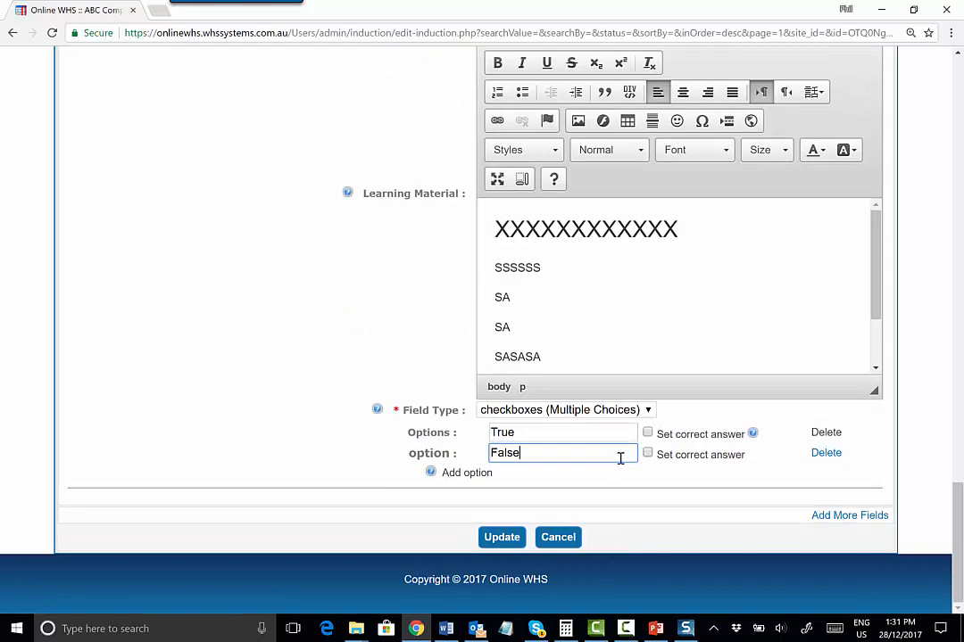
{"action": "left_click", "coordinate": [647, 453]}
{"action": "left_click", "coordinate": [497, 538]}
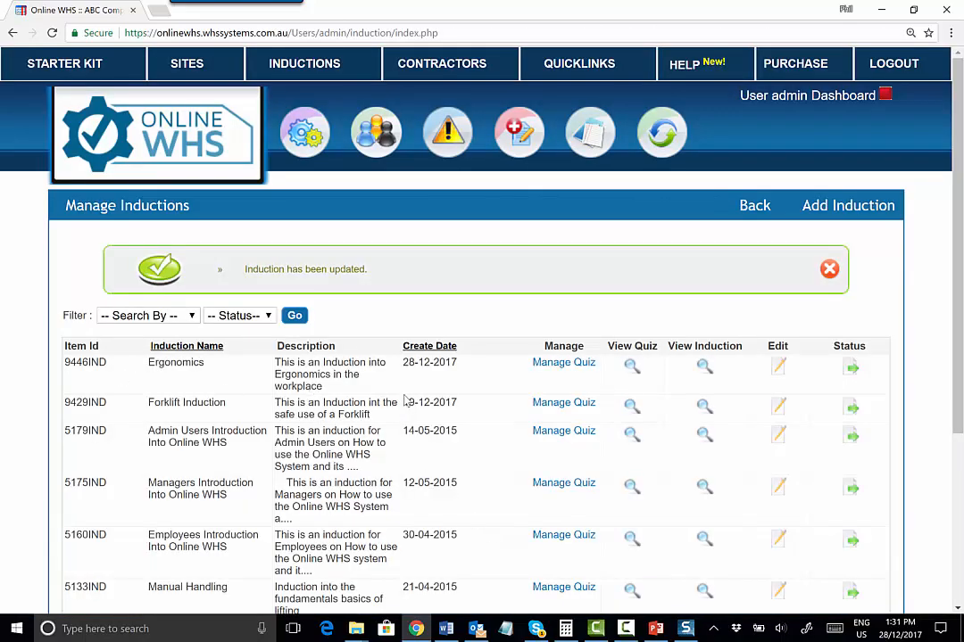
Preview the Ergonomics induction, answering Questions 1 and 2 and playing the embedded video
{"action": "left_click", "coordinate": [702, 368]}
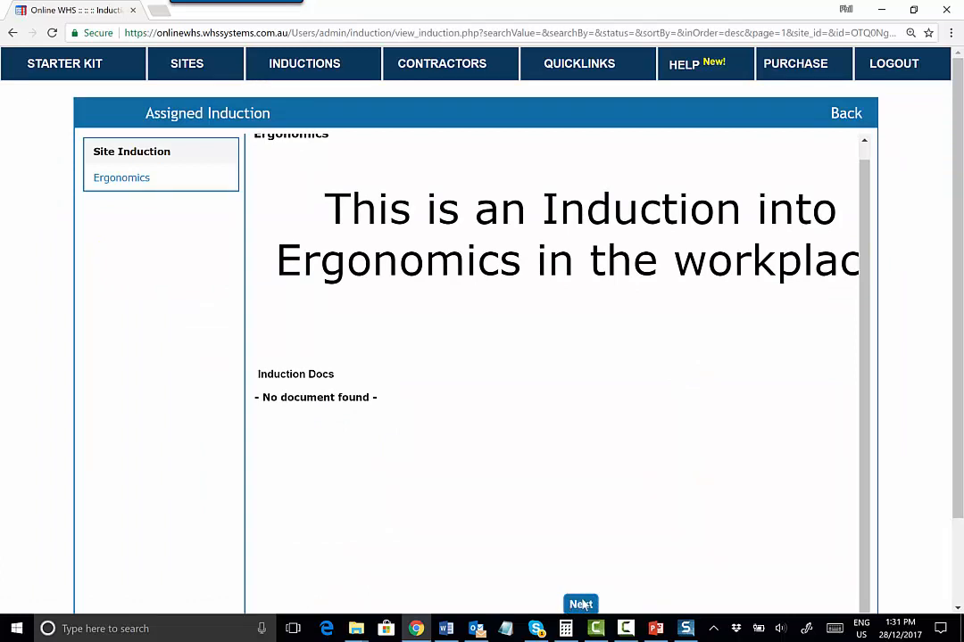
{"action": "left_click", "coordinate": [581, 605]}
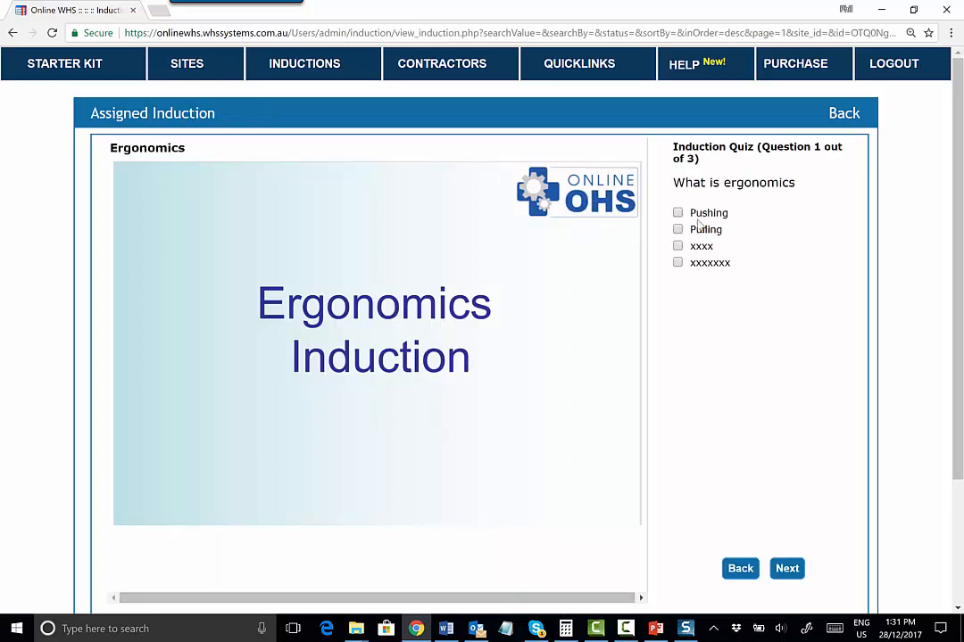
{"action": "left_click", "coordinate": [678, 263]}
{"action": "left_click", "coordinate": [787, 569]}
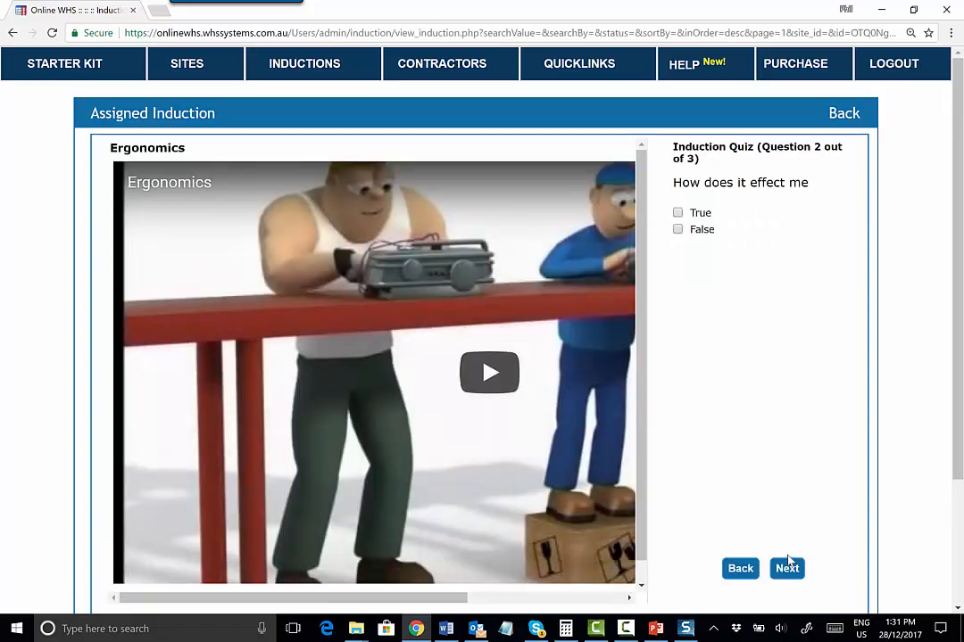
{"action": "left_click", "coordinate": [490, 374]}
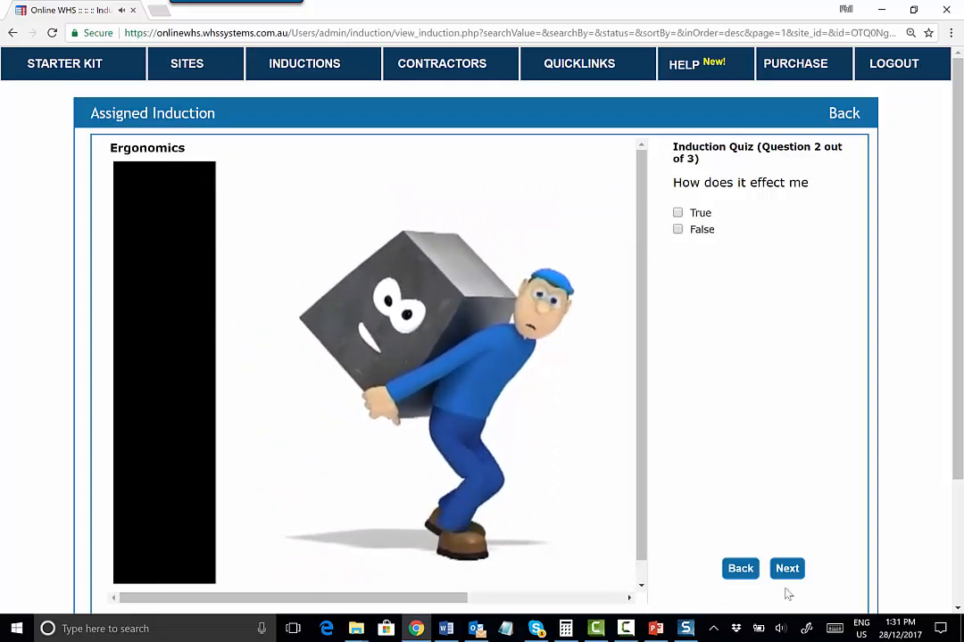
{"action": "left_click", "coordinate": [677, 230]}
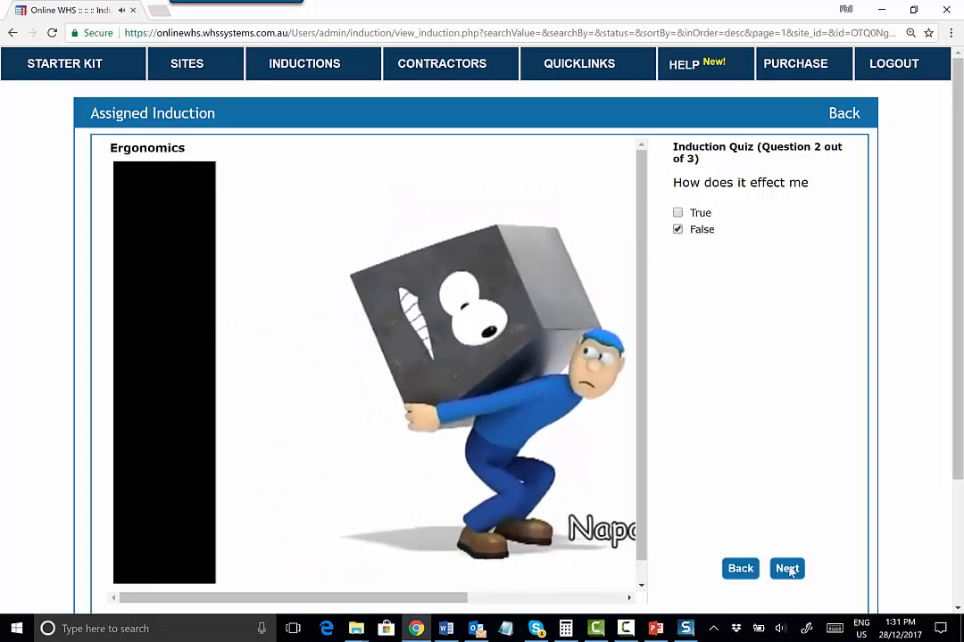
{"action": "left_click", "coordinate": [787, 569]}
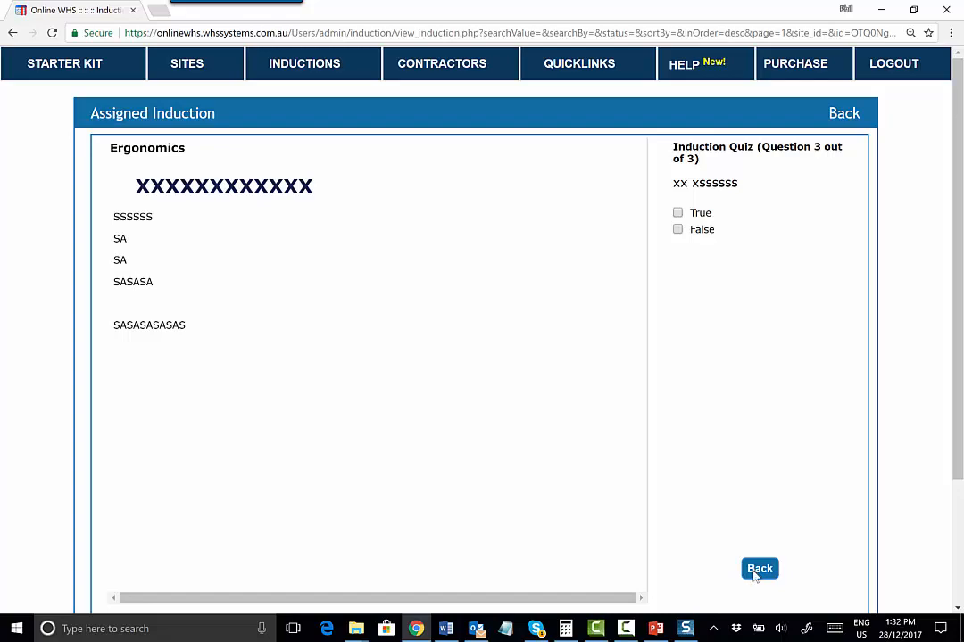
Review the Ergonomics quiz details and its QR code print preview, closing the print tab
{"action": "left_click", "coordinate": [844, 120]}
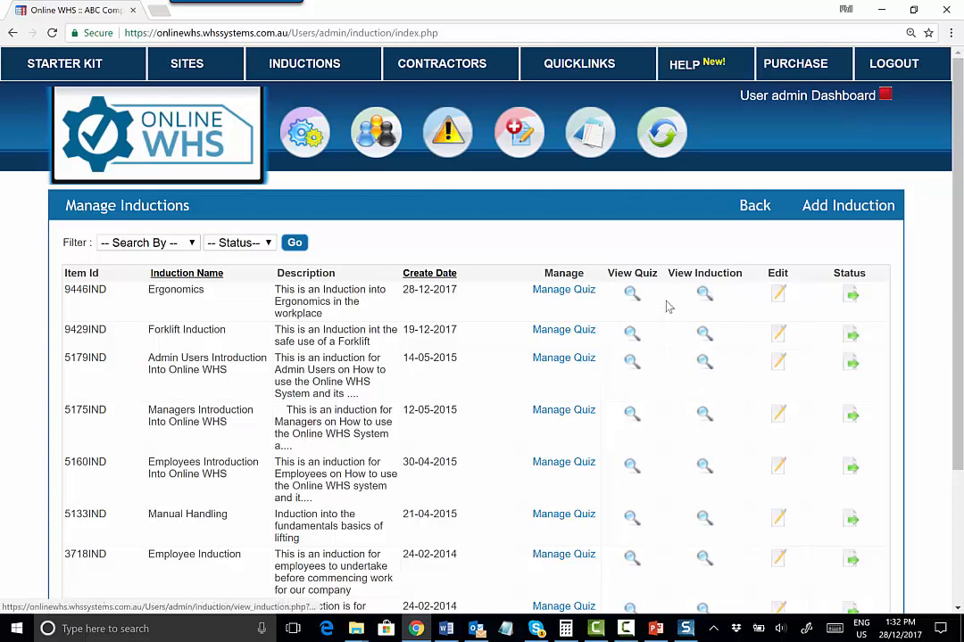
{"action": "left_click", "coordinate": [630, 295]}
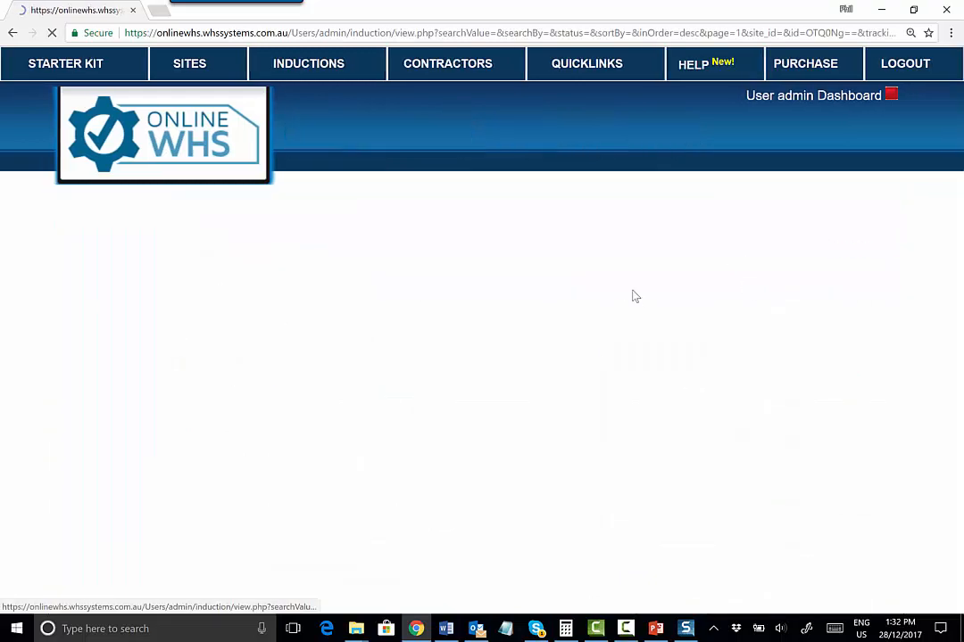
{"action": "scroll", "coordinate": [618, 306], "scroll_direction": "down", "scroll_amount": 2}
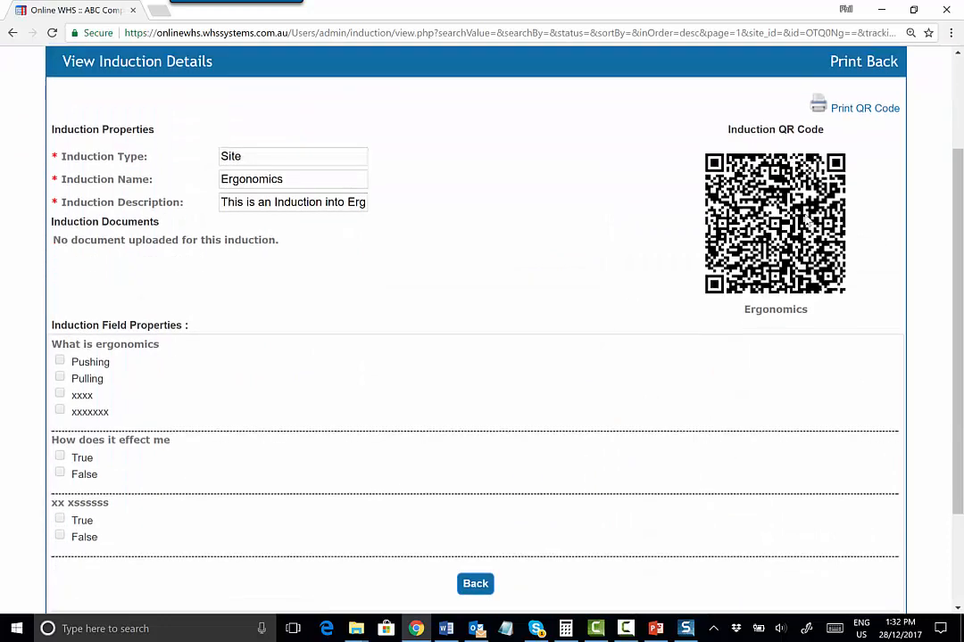
{"action": "left_click", "coordinate": [858, 112]}
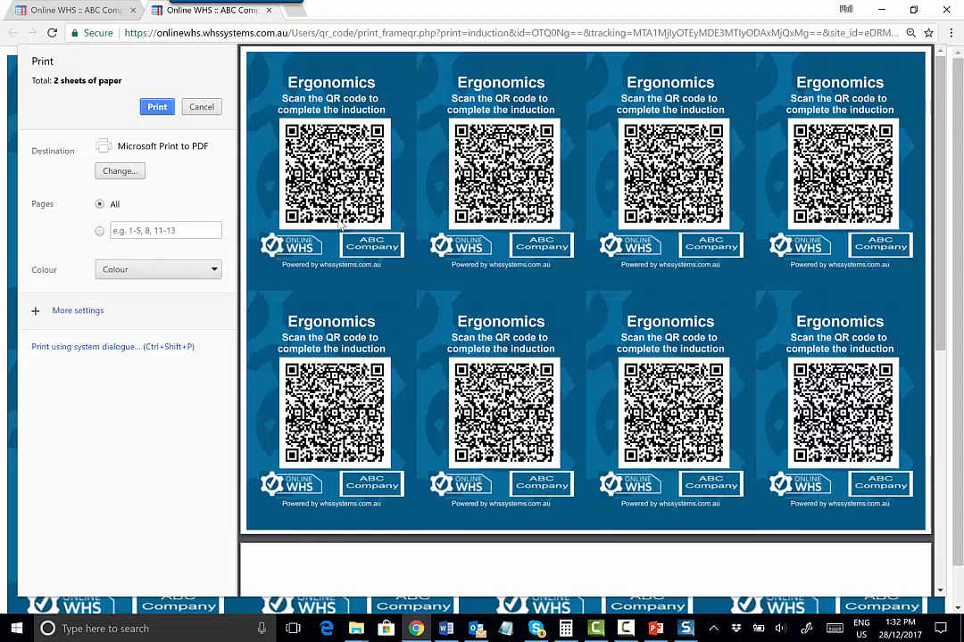
{"action": "left_click", "coordinate": [268, 10]}
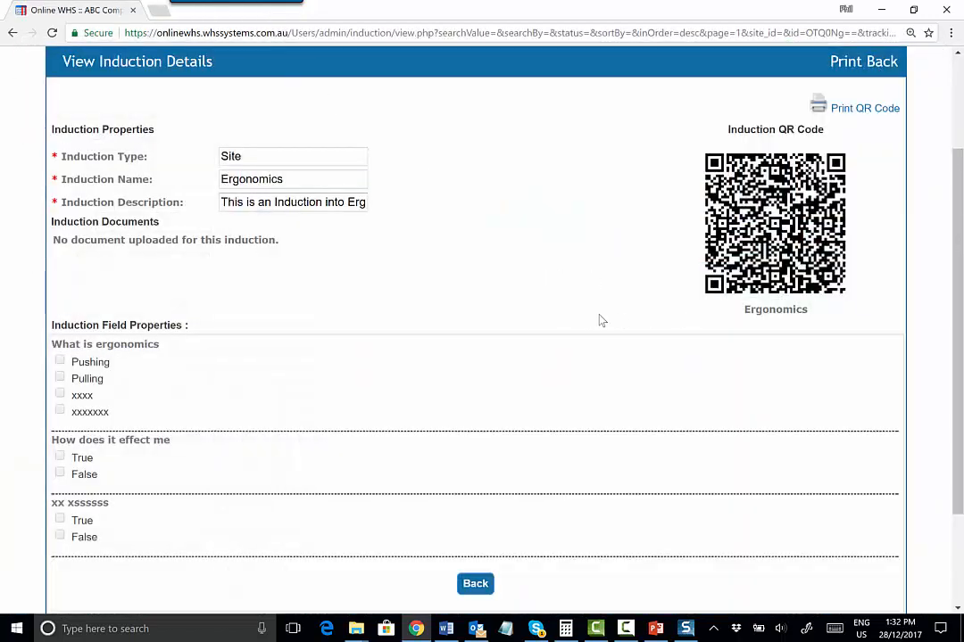
{"action": "scroll", "coordinate": [310, 273], "scroll_direction": "down", "scroll_amount": 3}
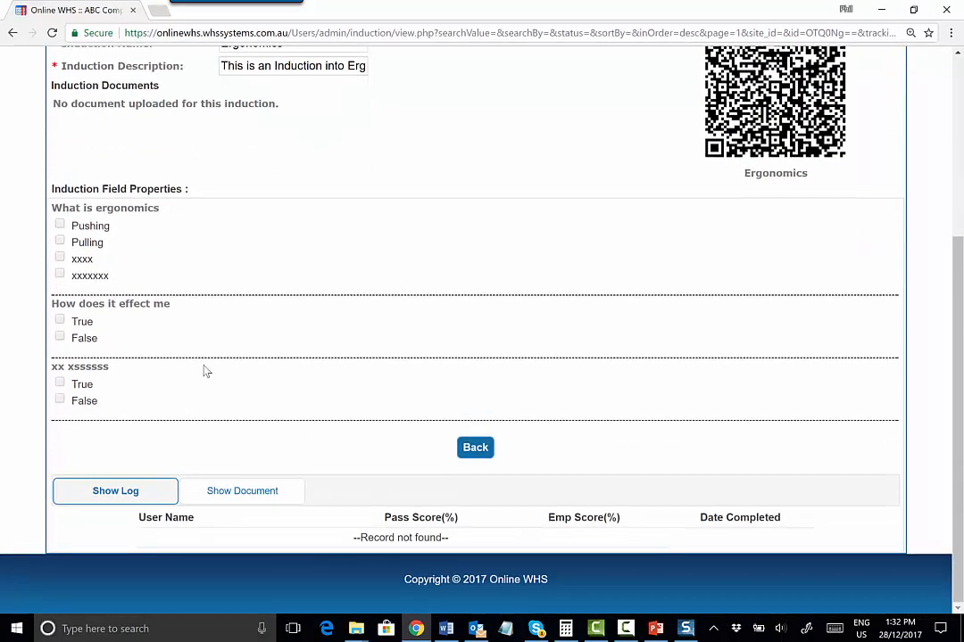
{"action": "scroll", "coordinate": [202, 362], "scroll_direction": "up", "scroll_amount": 3}
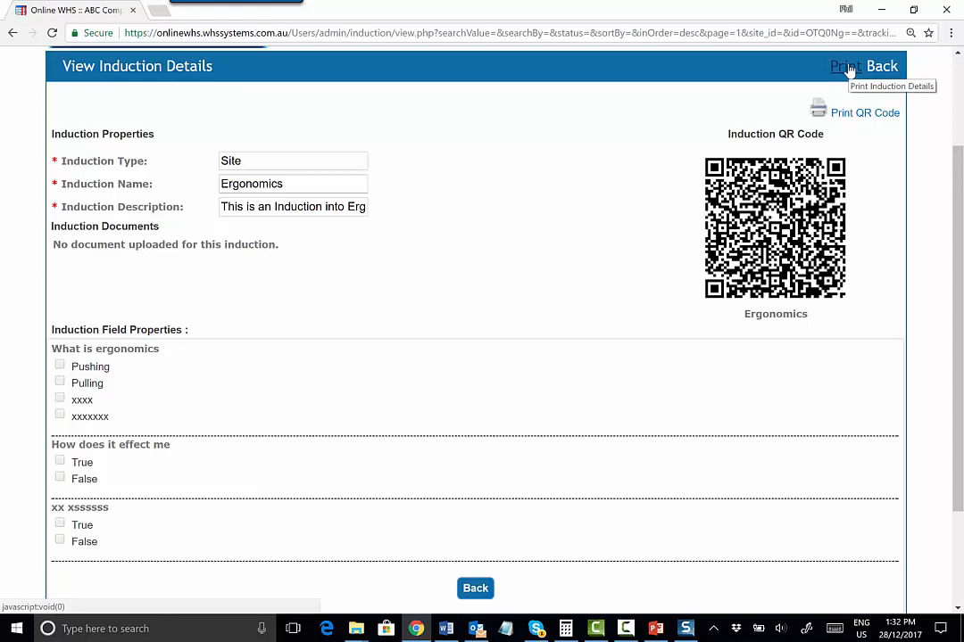
{"action": "scroll", "coordinate": [617, 188], "scroll_direction": "up", "scroll_amount": 3}
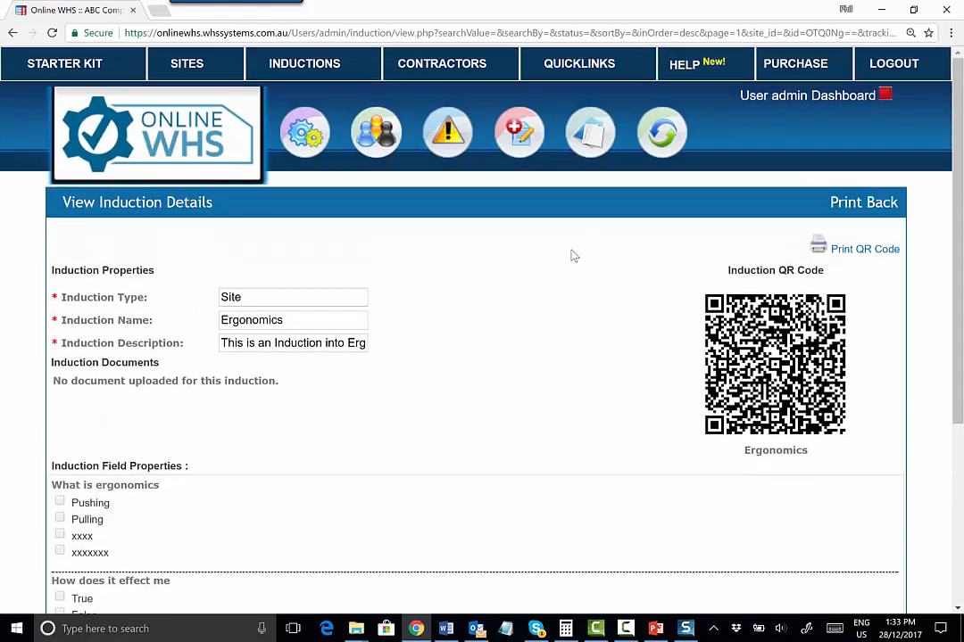
Open the Training induction matrix and the first employee's Ergonomics assignment form, closing it without submitting
{"action": "left_click", "coordinate": [579, 65]}
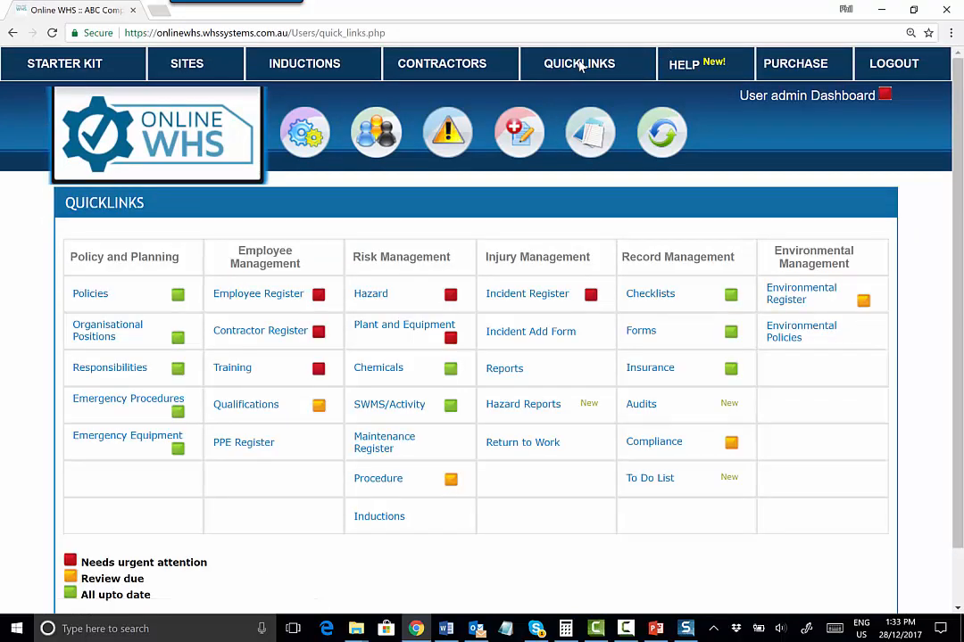
{"action": "left_click", "coordinate": [236, 373]}
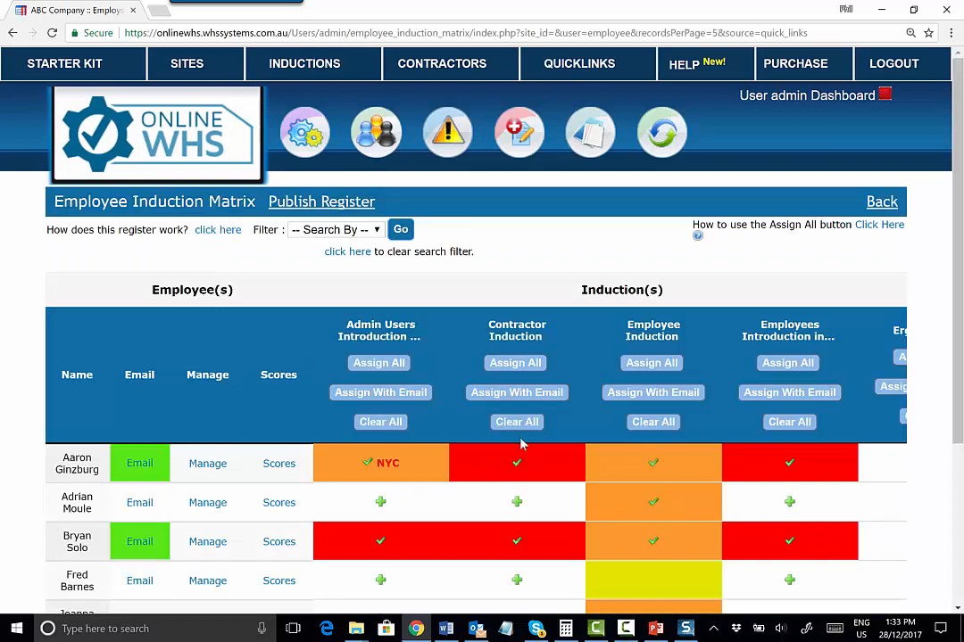
{"action": "scroll", "coordinate": [518, 402], "scroll_direction": "down", "scroll_amount": 1}
{"action": "scroll", "coordinate": [517, 402], "scroll_direction": "down", "scroll_amount": 1}
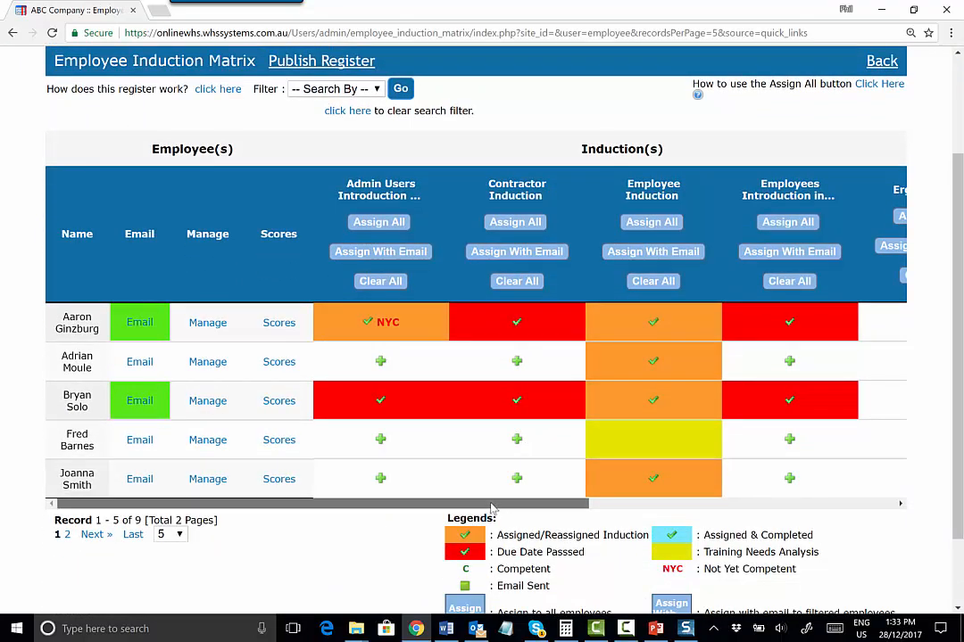
{"action": "left_click_drag", "start_coordinate": [492, 507], "coordinate": [679, 505]}
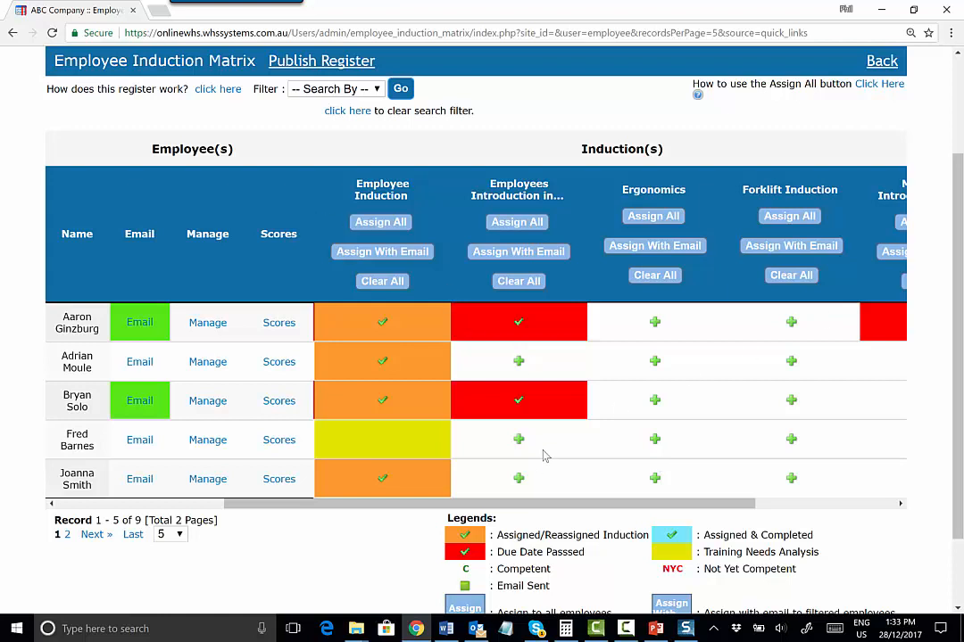
{"action": "left_click", "coordinate": [654, 323]}
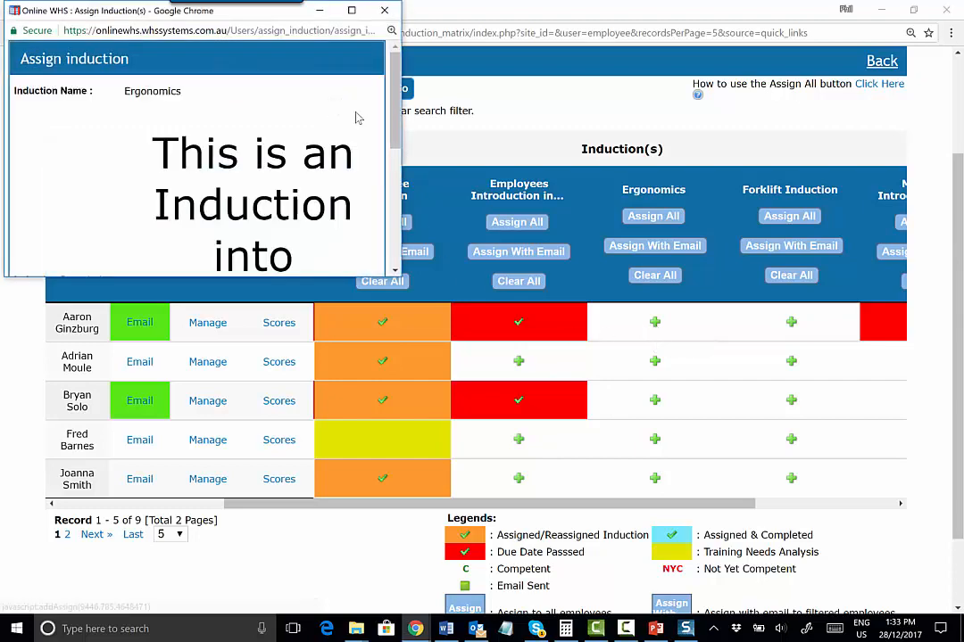
{"action": "scroll", "coordinate": [297, 205], "scroll_direction": "down", "scroll_amount": 5}
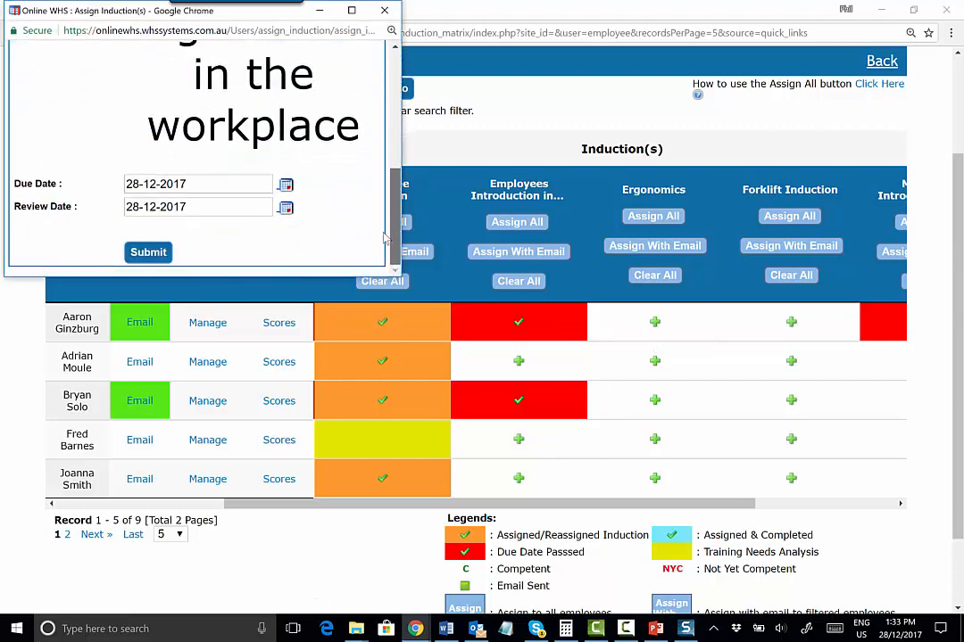
{"action": "left_click", "coordinate": [387, 15]}
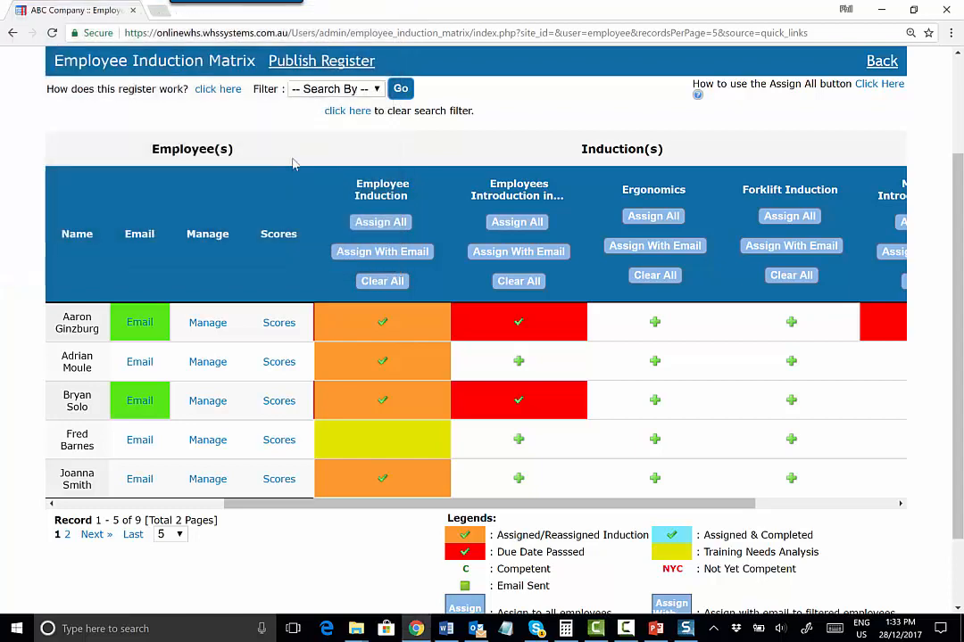
Open the first employee's induction assignments and view the Manual Handling assign form, closing it without assigning
{"action": "left_click", "coordinate": [208, 323]}
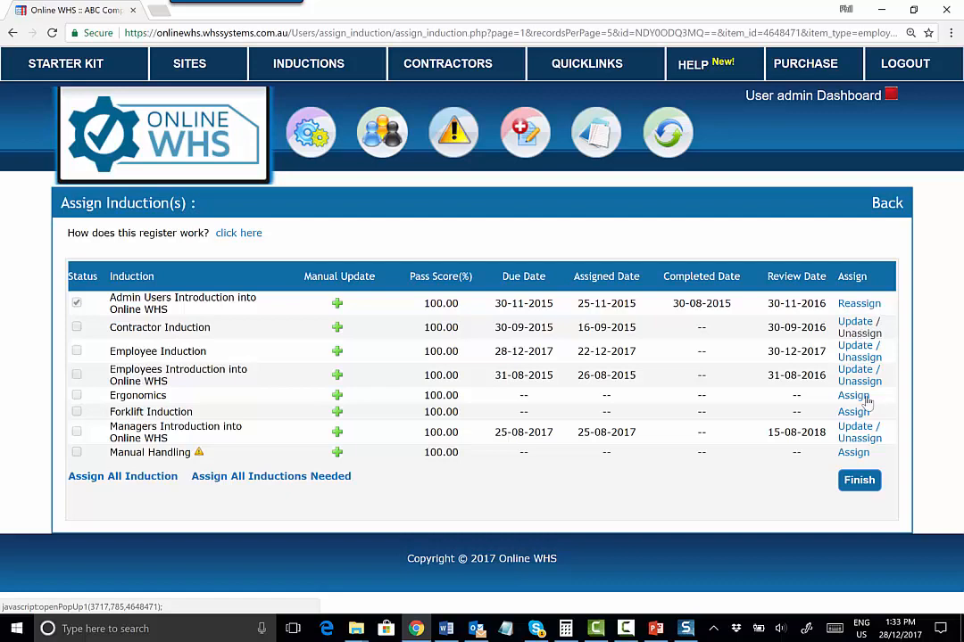
{"action": "left_click", "coordinate": [854, 453]}
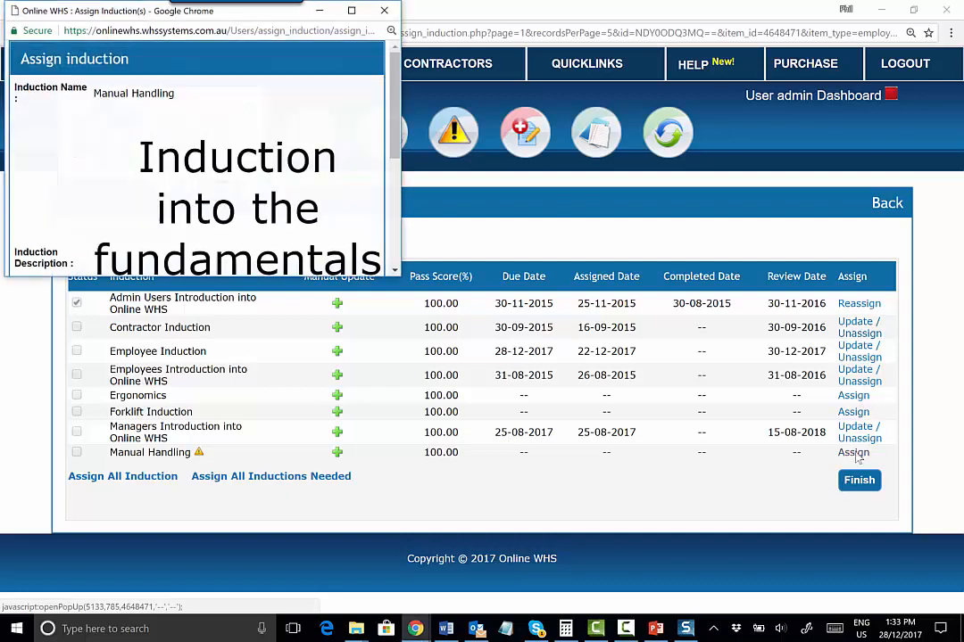
{"action": "scroll", "coordinate": [393, 80], "scroll_direction": "down", "scroll_amount": 3}
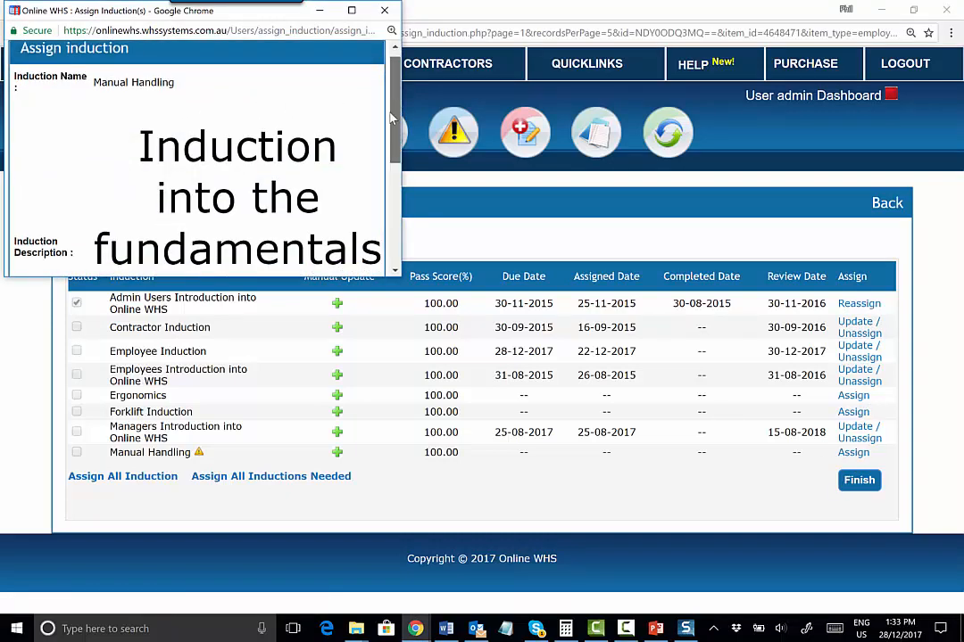
{"action": "left_click", "coordinate": [385, 10]}
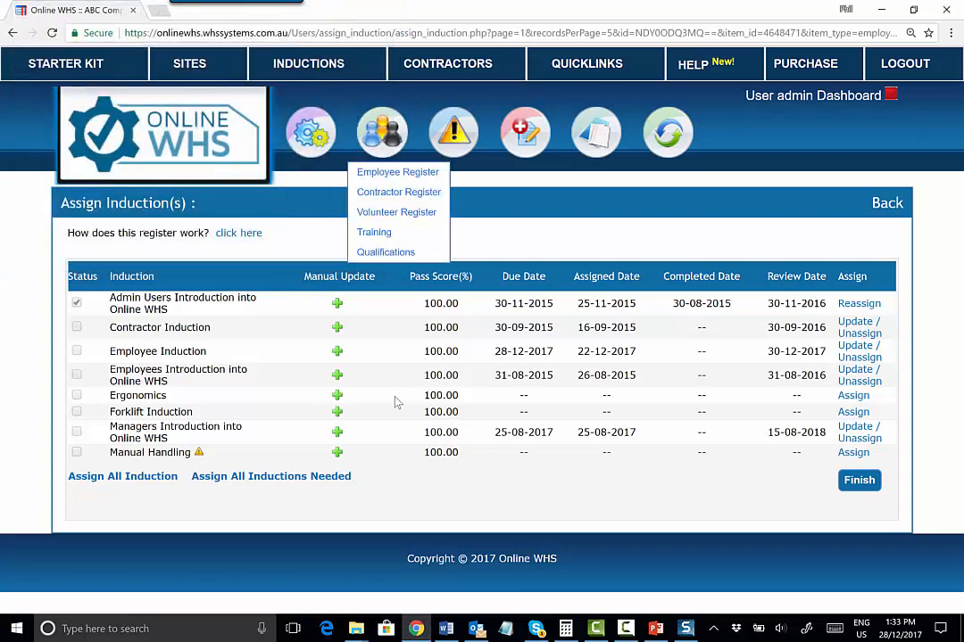
Open the Ergonomics manual update form, close it unfilled, and return to the induction matrix
{"action": "left_click", "coordinate": [338, 398]}
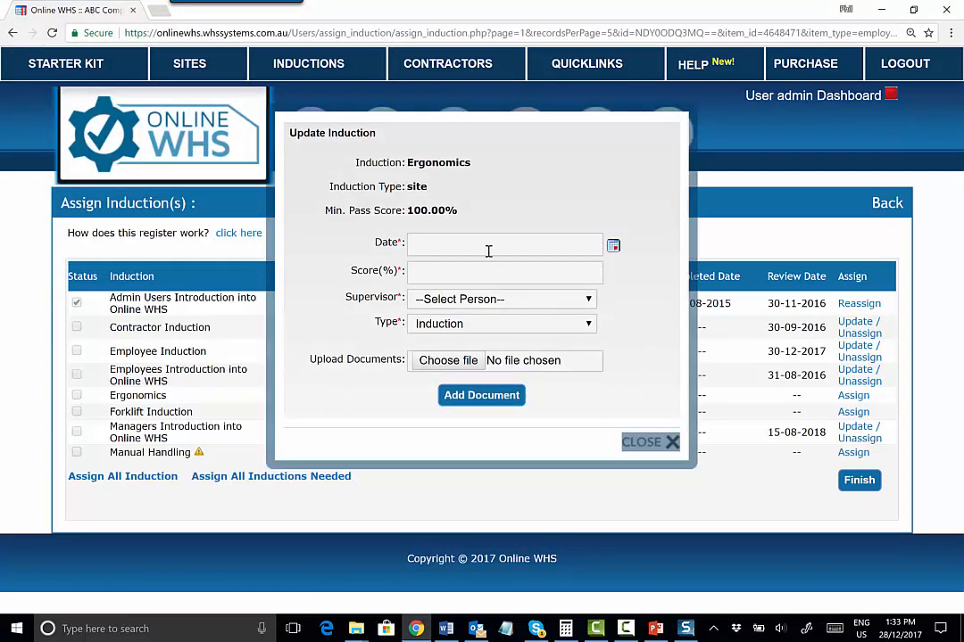
{"action": "left_click", "coordinate": [671, 443]}
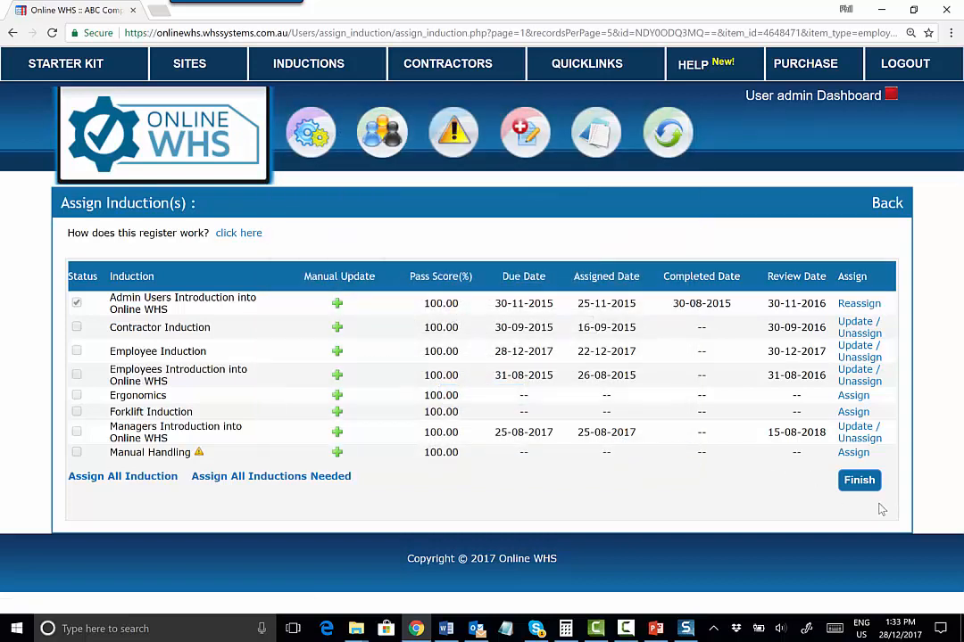
{"action": "left_click", "coordinate": [891, 204]}
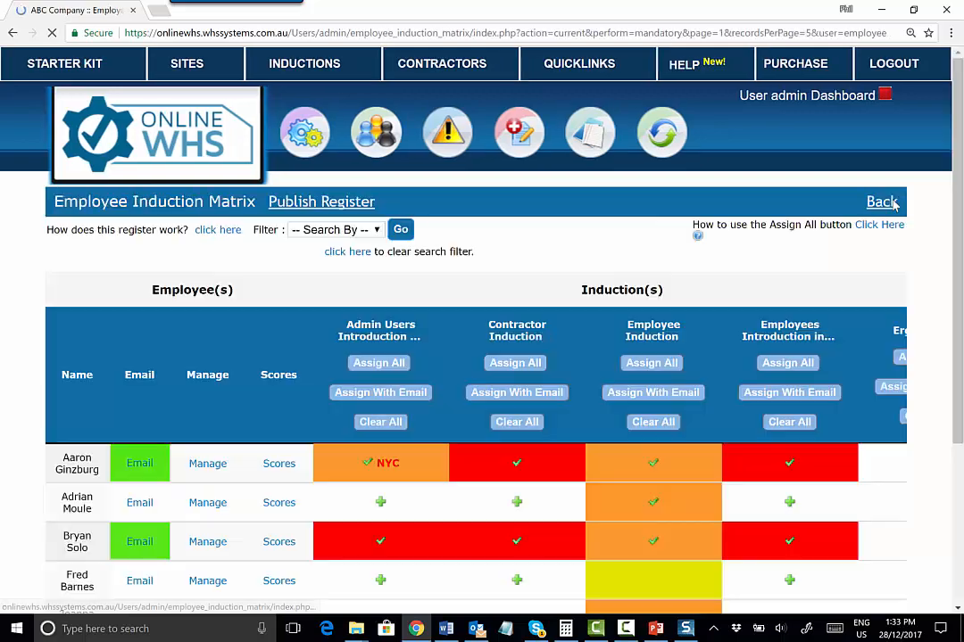
Filter the Employee Induction Matrix by Site, choosing Windsor
{"action": "scroll", "coordinate": [790, 294], "scroll_direction": "down", "scroll_amount": 1}
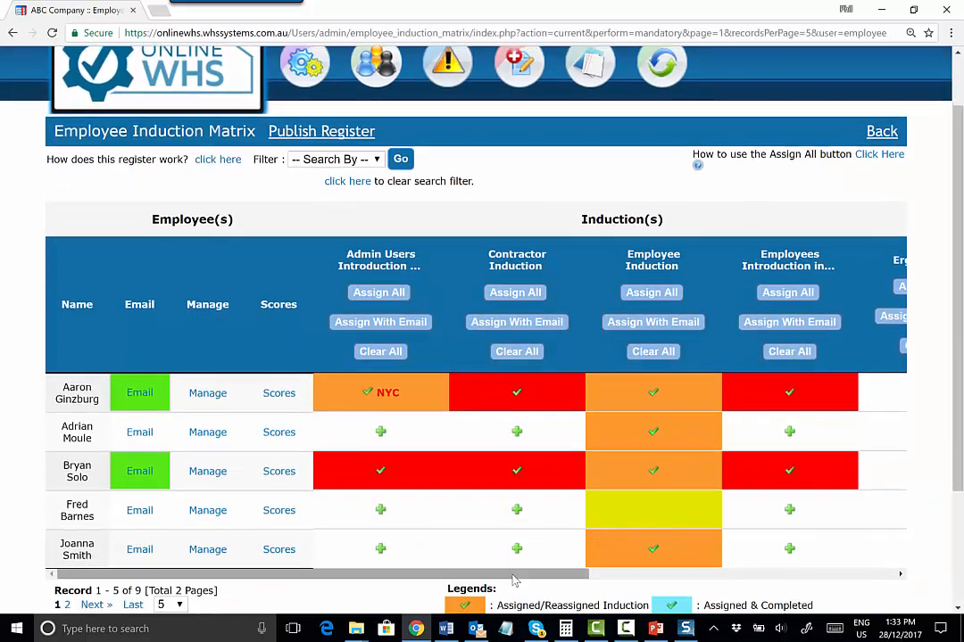
{"action": "left_click_drag", "start_coordinate": [514, 580], "coordinate": [808, 555]}
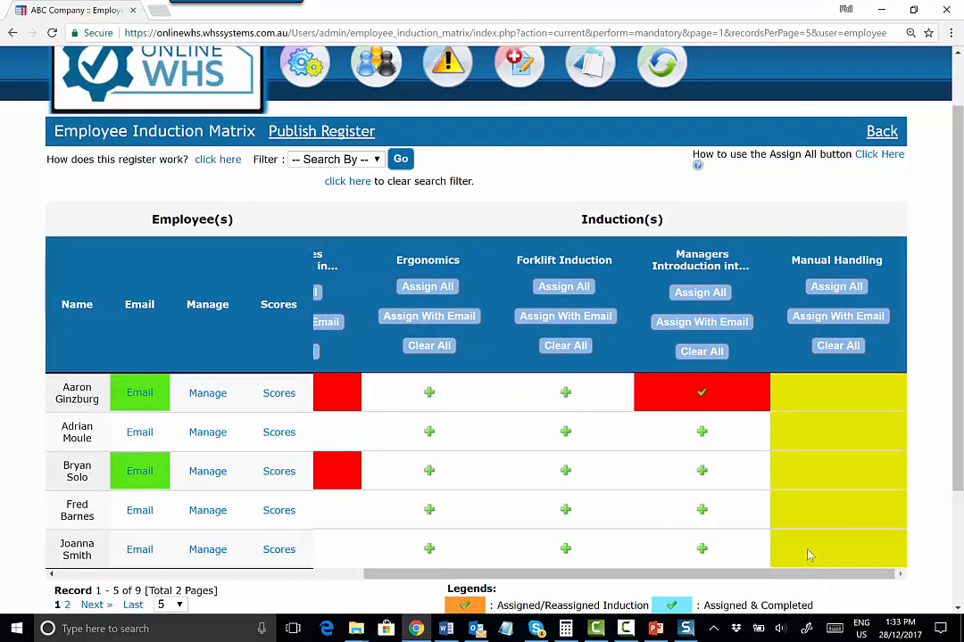
{"action": "left_click", "coordinate": [375, 159]}
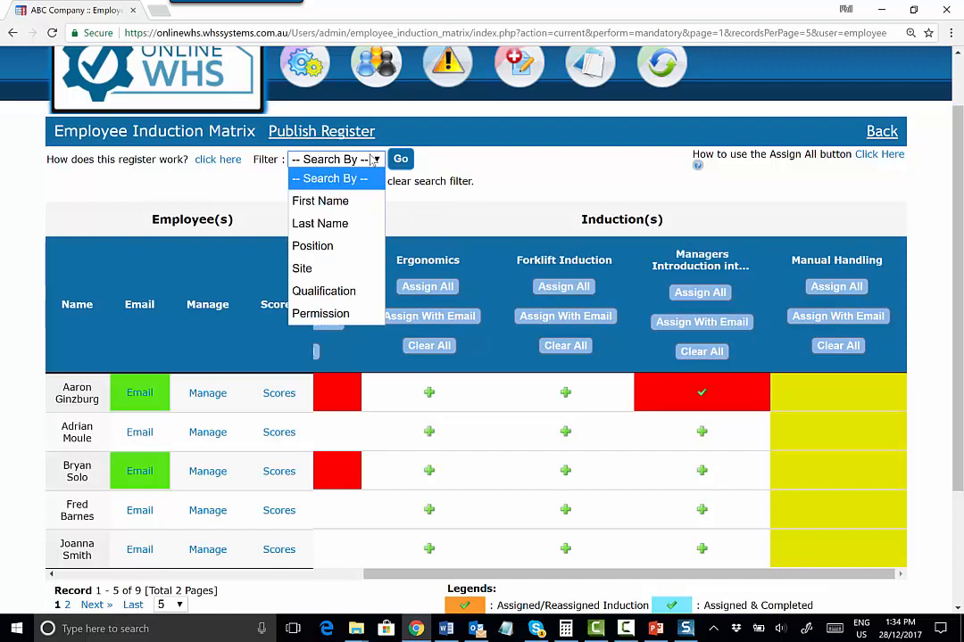
{"action": "left_click", "coordinate": [328, 273]}
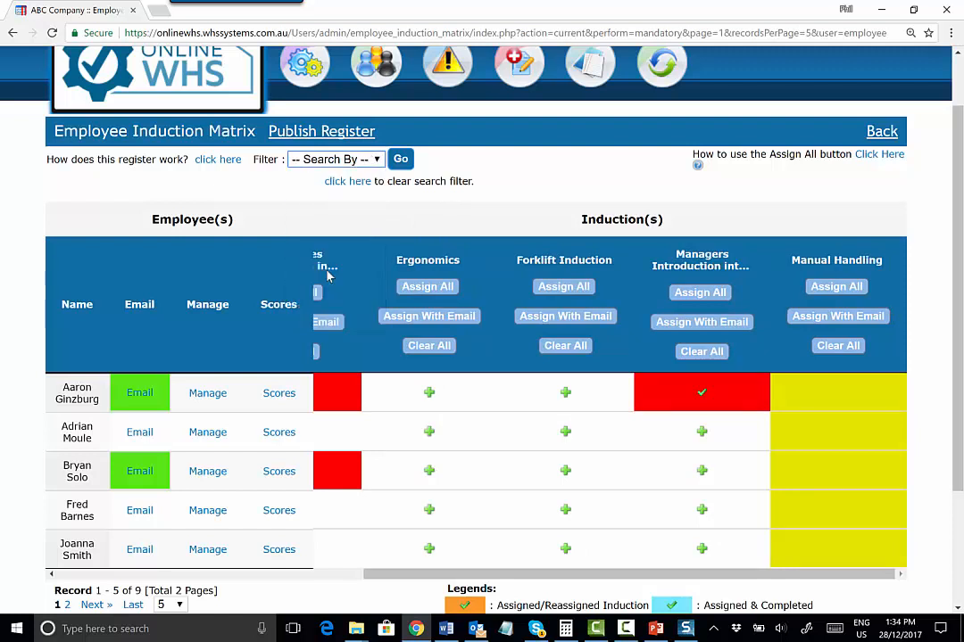
{"action": "left_click", "coordinate": [506, 161]}
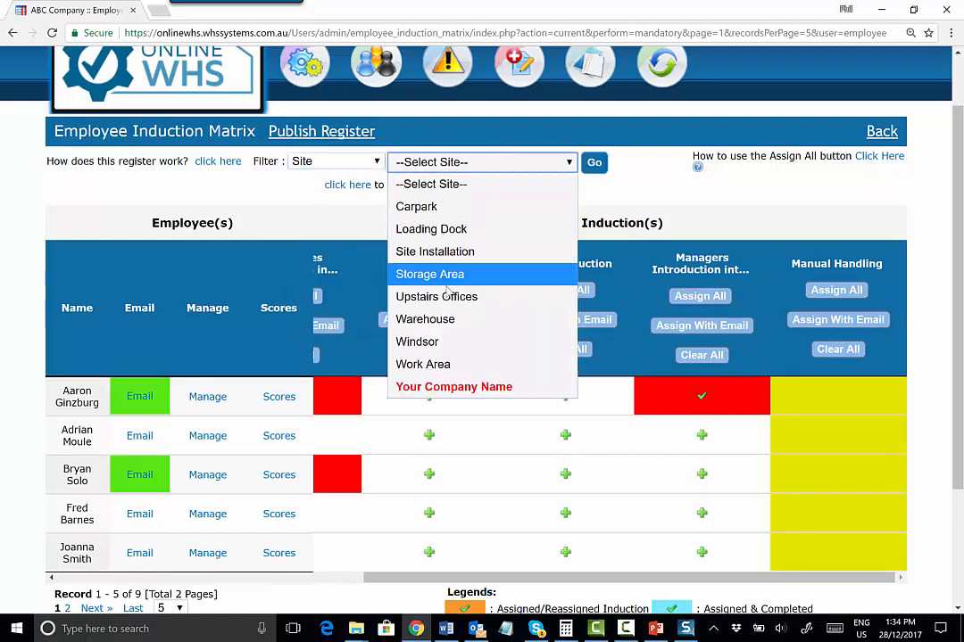
{"action": "left_click", "coordinate": [428, 342]}
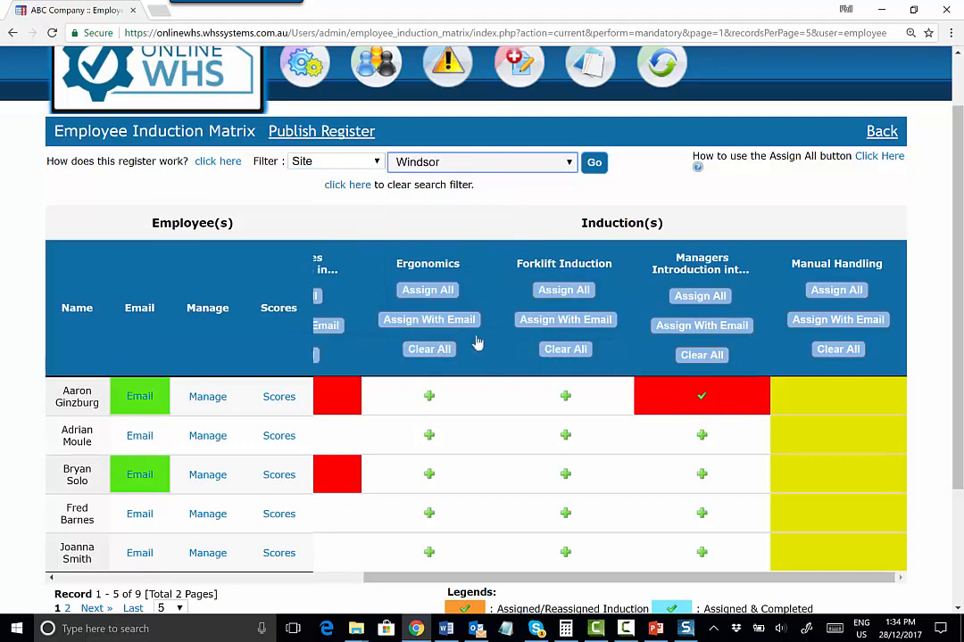
{"action": "left_click", "coordinate": [594, 162]}
Start assigning Ergonomics to all filtered employees, setting the due date to 29-12-2017
{"action": "scroll", "coordinate": [130, 530], "scroll_direction": "down", "scroll_amount": 3}
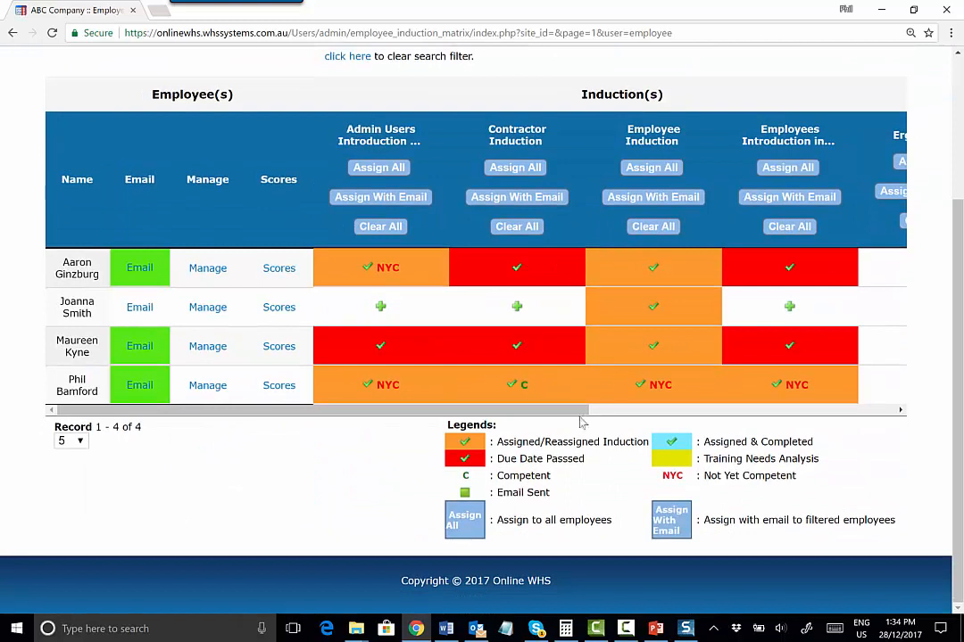
{"action": "left_click_drag", "start_coordinate": [523, 410], "coordinate": [737, 414]}
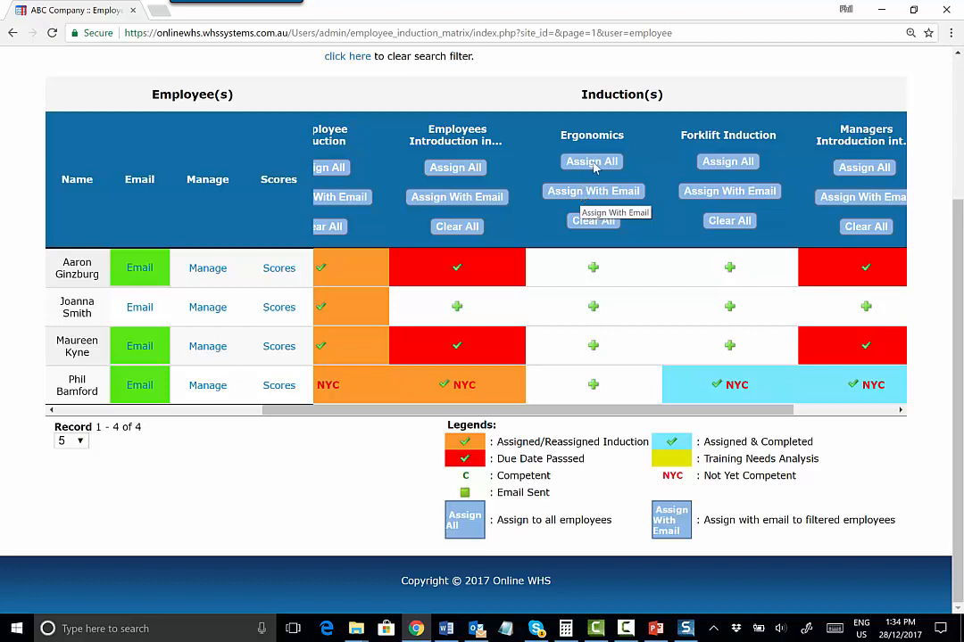
{"action": "left_click", "coordinate": [586, 162]}
{"action": "left_click", "coordinate": [552, 125]}
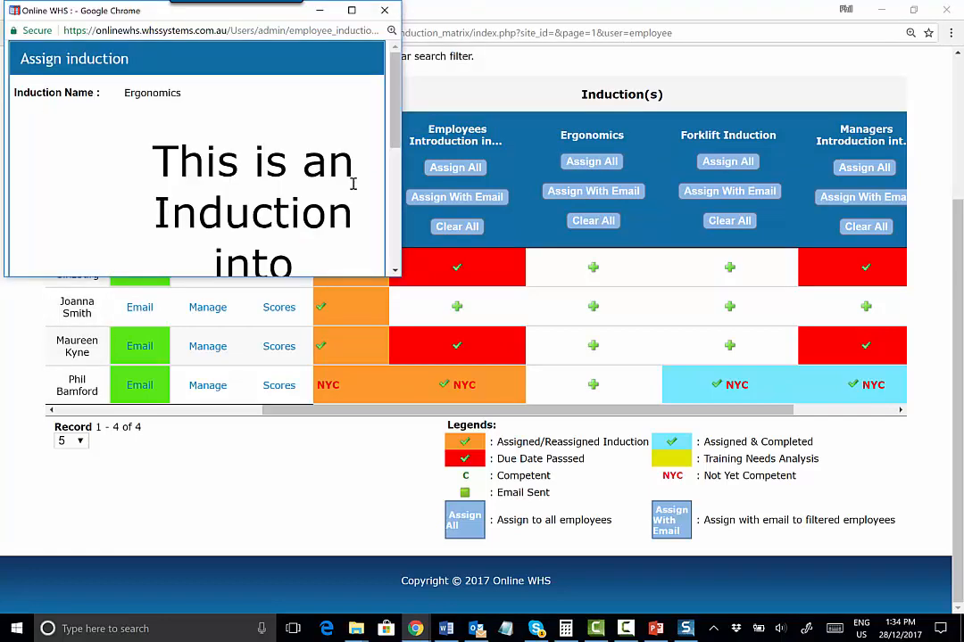
{"action": "scroll", "coordinate": [390, 161], "scroll_direction": "down", "scroll_amount": 1}
{"action": "scroll", "coordinate": [390, 160], "scroll_direction": "down", "scroll_amount": 5}
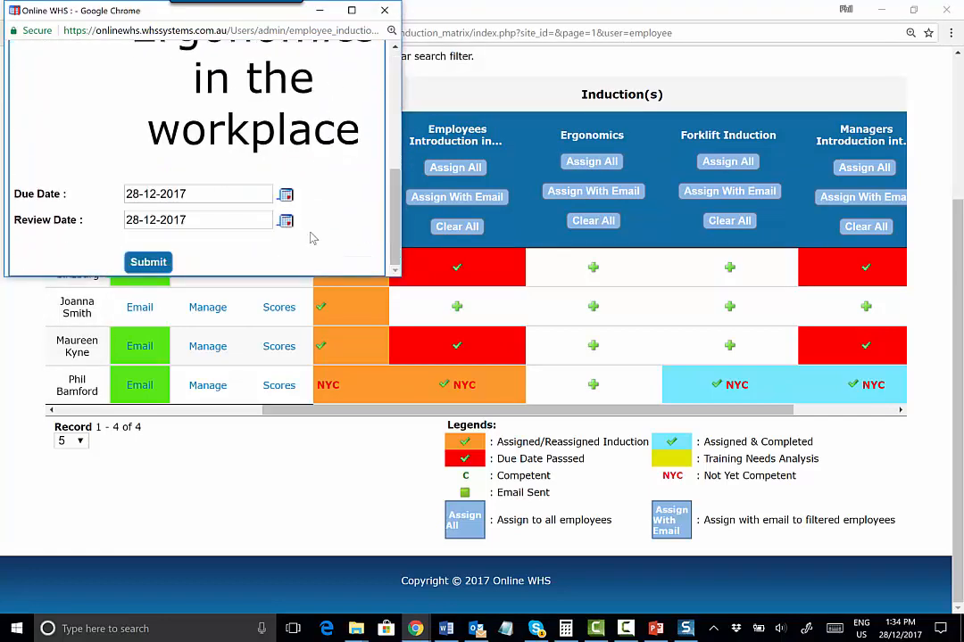
{"action": "left_click", "coordinate": [286, 194]}
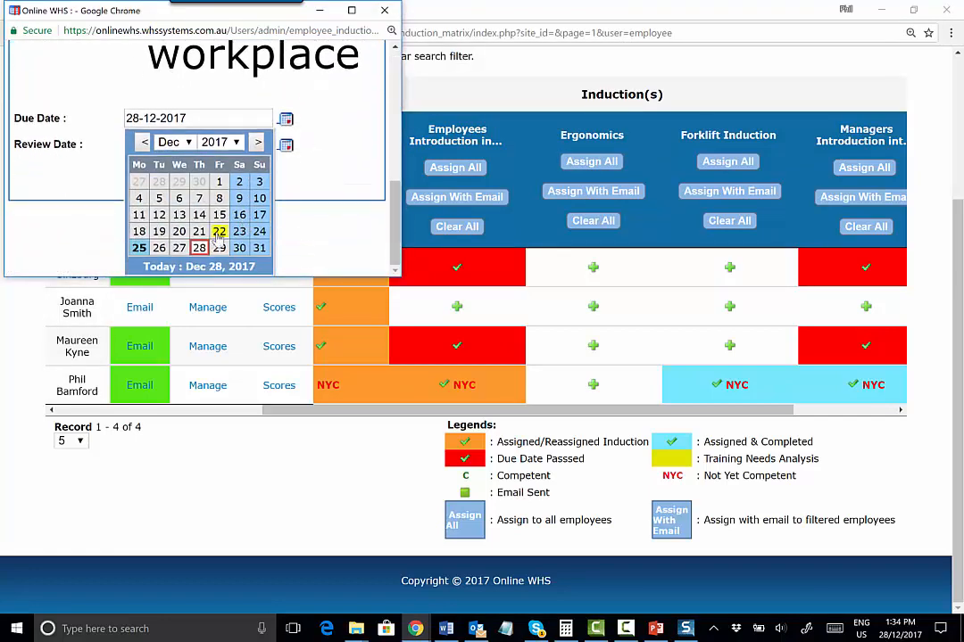
{"action": "left_click", "coordinate": [221, 249]}
Set the review date to 28-12-2018 and submit the Ergonomics assignment
{"action": "left_click", "coordinate": [286, 221]}
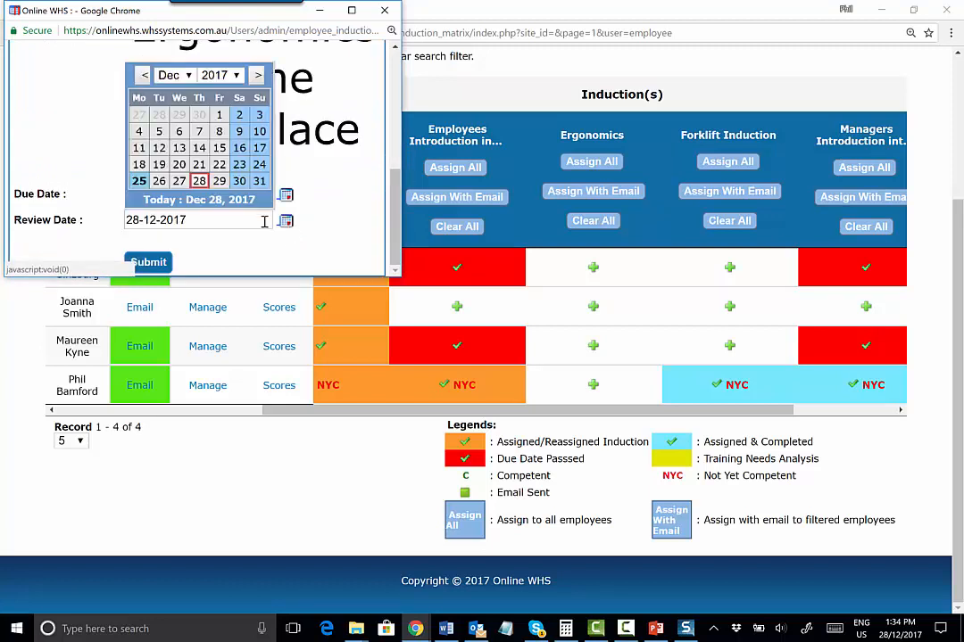
{"action": "left_click", "coordinate": [230, 77]}
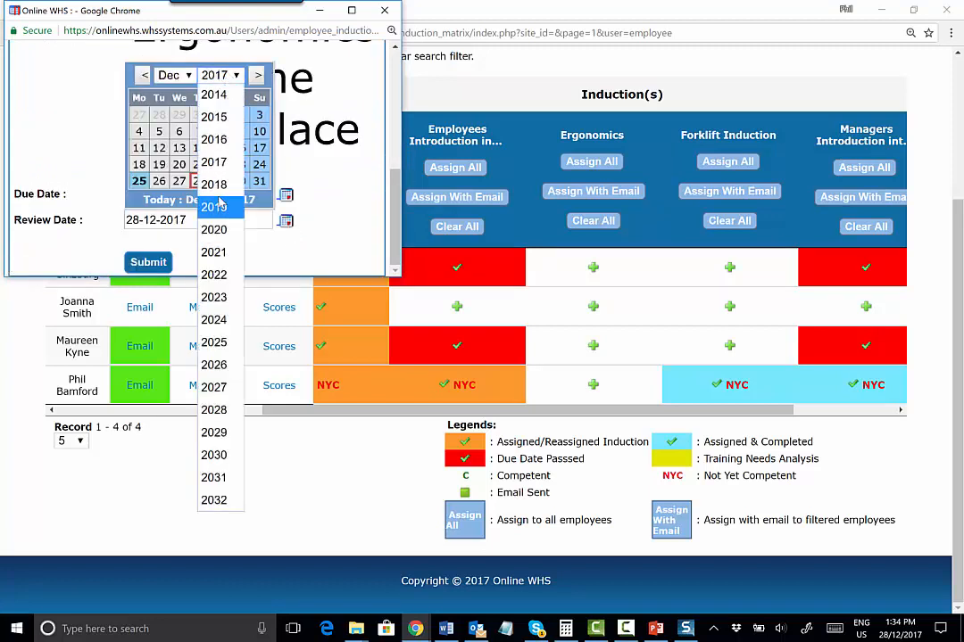
{"action": "left_click", "coordinate": [217, 184]}
{"action": "left_click", "coordinate": [218, 183]}
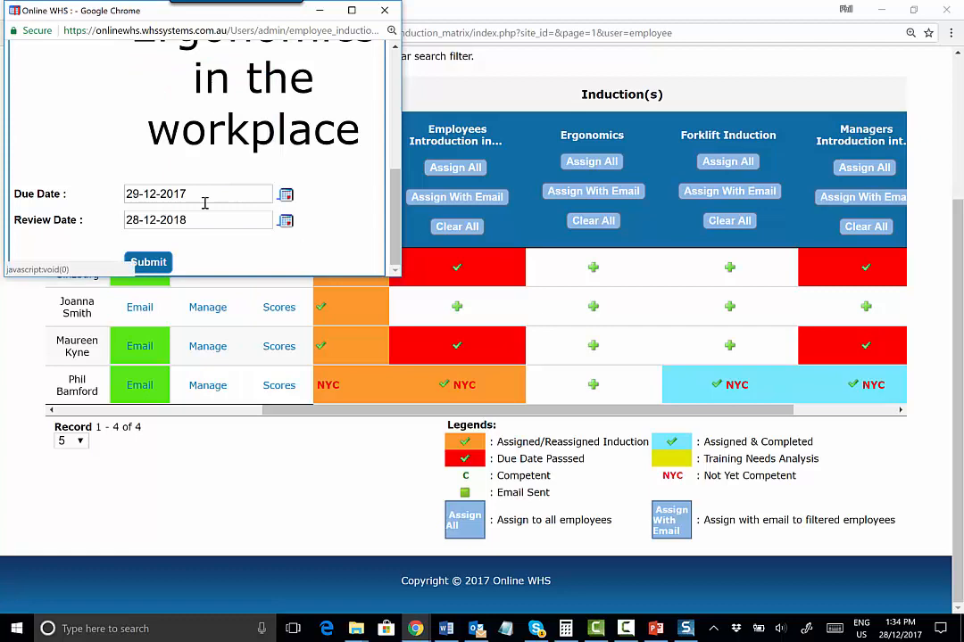
{"action": "left_click", "coordinate": [161, 264]}
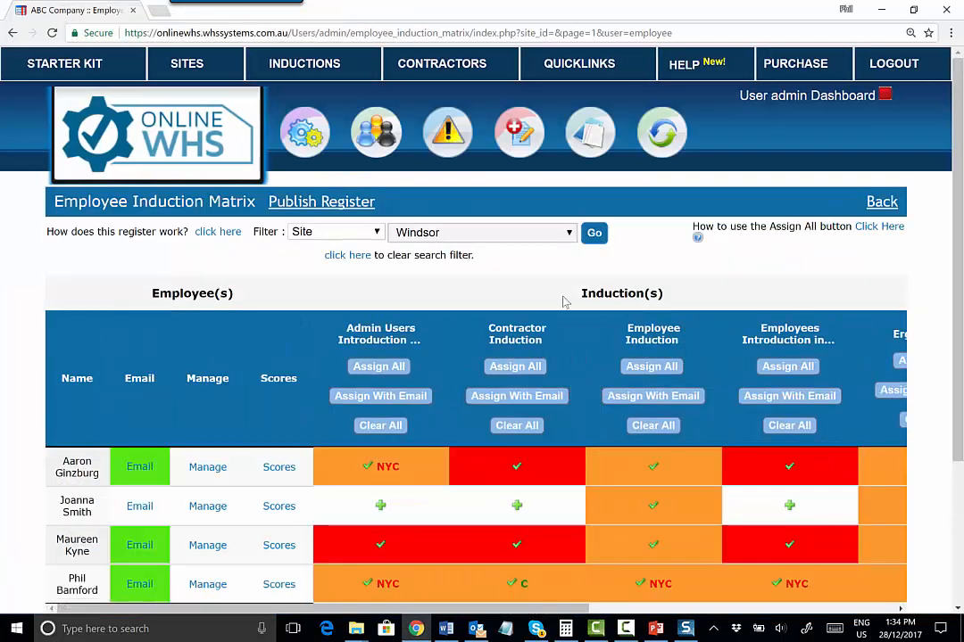
Review the Ergonomics column in the filtered induction matrix
{"action": "left_click_drag", "start_coordinate": [497, 609], "coordinate": [663, 607]}
{"action": "scroll", "coordinate": [793, 405], "scroll_direction": "down", "scroll_amount": 1}
{"action": "scroll", "coordinate": [792, 405], "scroll_direction": "down", "scroll_amount": 2}
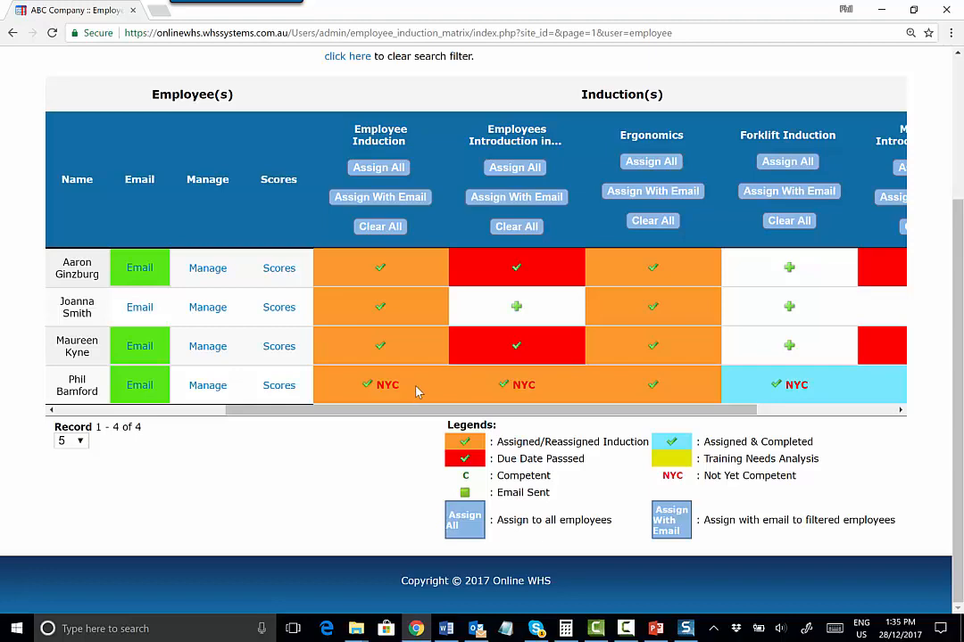
{"action": "scroll", "coordinate": [417, 390], "scroll_direction": "up", "scroll_amount": 3}
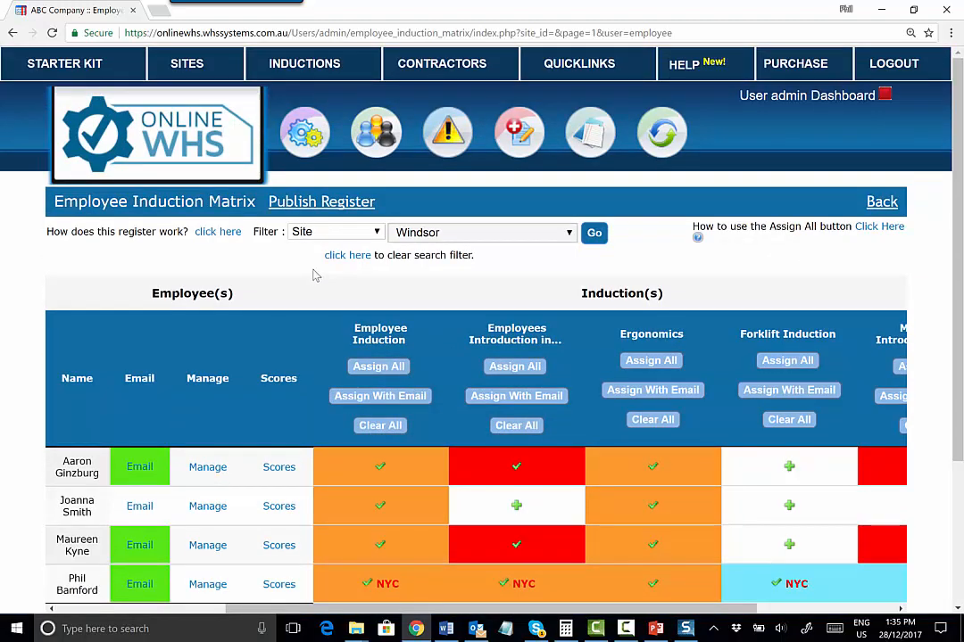
Open the Publish Register export options and close them without publishing
{"action": "left_click", "coordinate": [286, 201]}
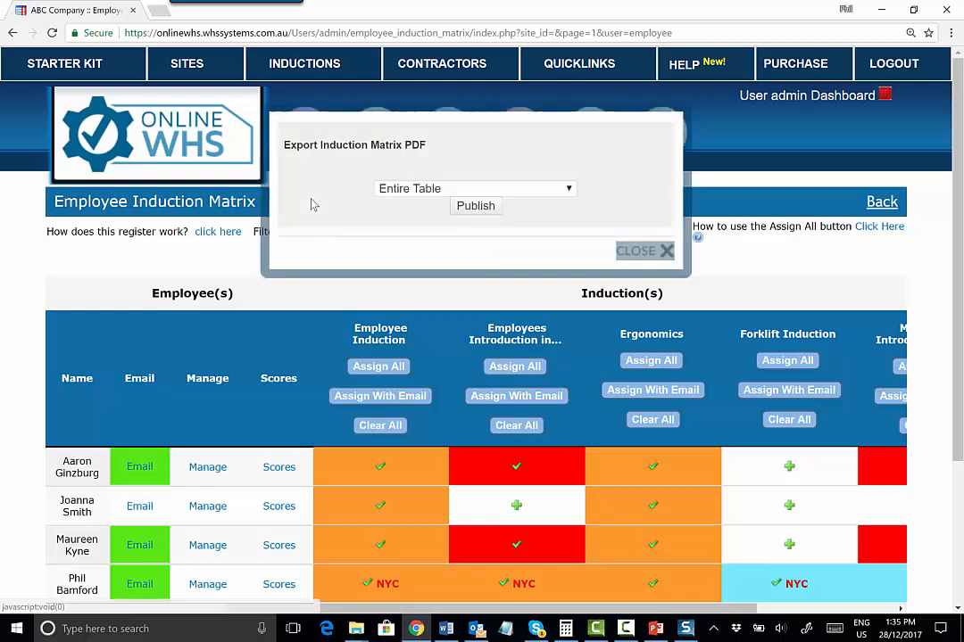
{"action": "left_click", "coordinate": [500, 189]}
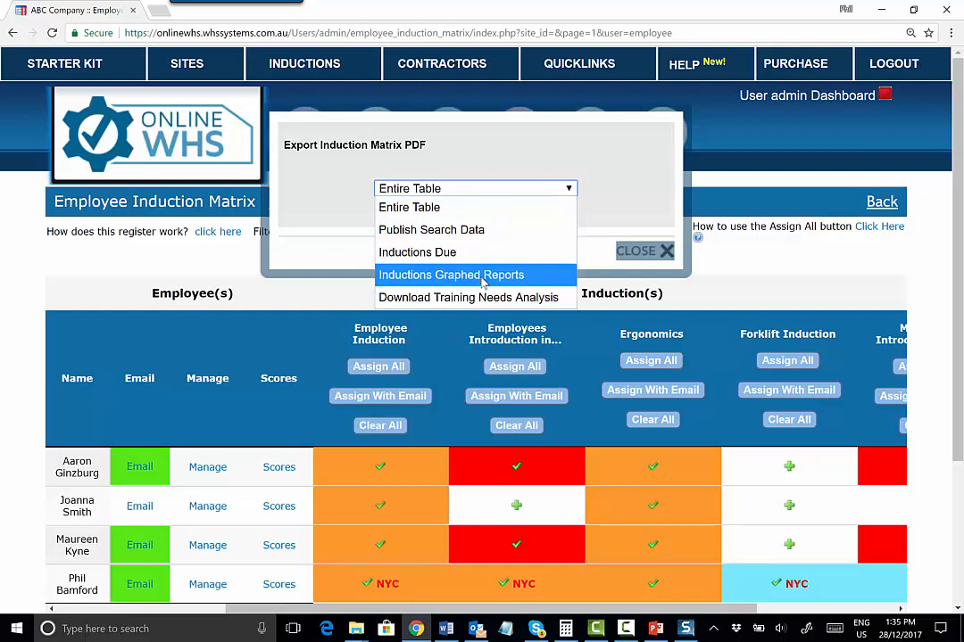
{"action": "left_click", "coordinate": [774, 267]}
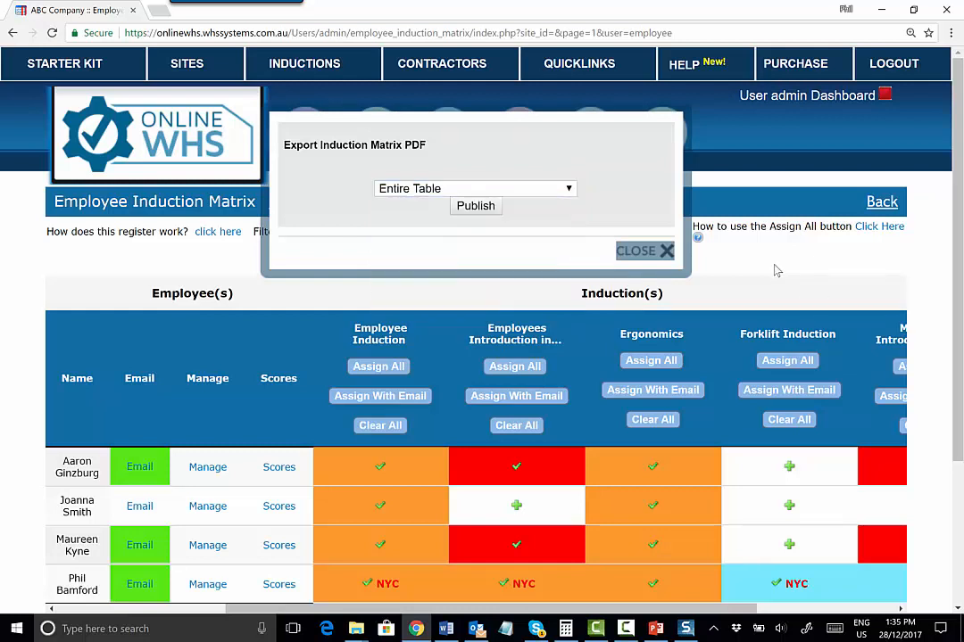
{"action": "mouse_move", "coordinate": [375, 133]}
Open the employee list and view the last employee's induction history
{"action": "left_click", "coordinate": [370, 174]}
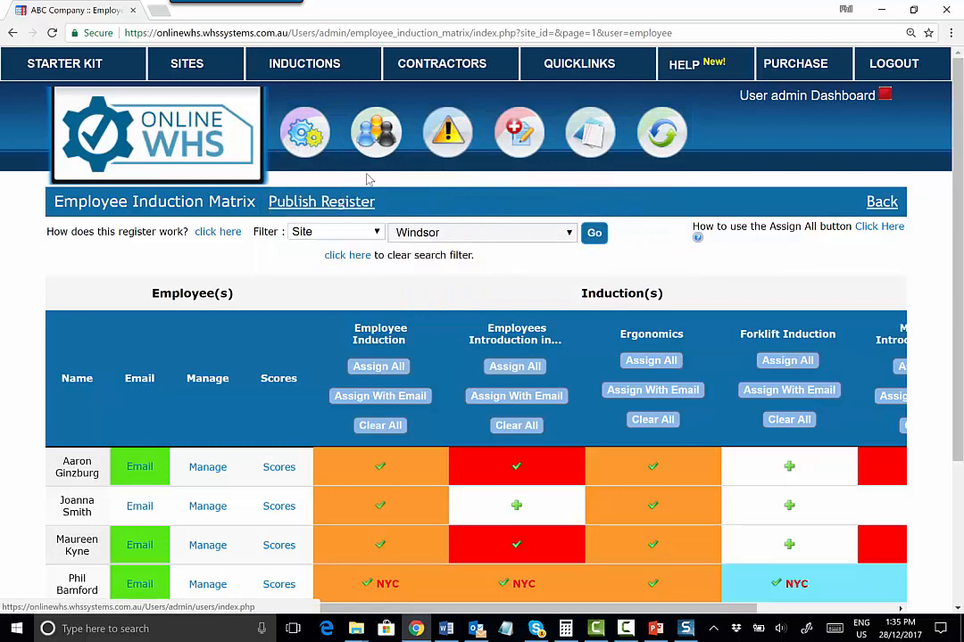
{"action": "scroll", "coordinate": [370, 399], "scroll_direction": "down", "scroll_amount": 2}
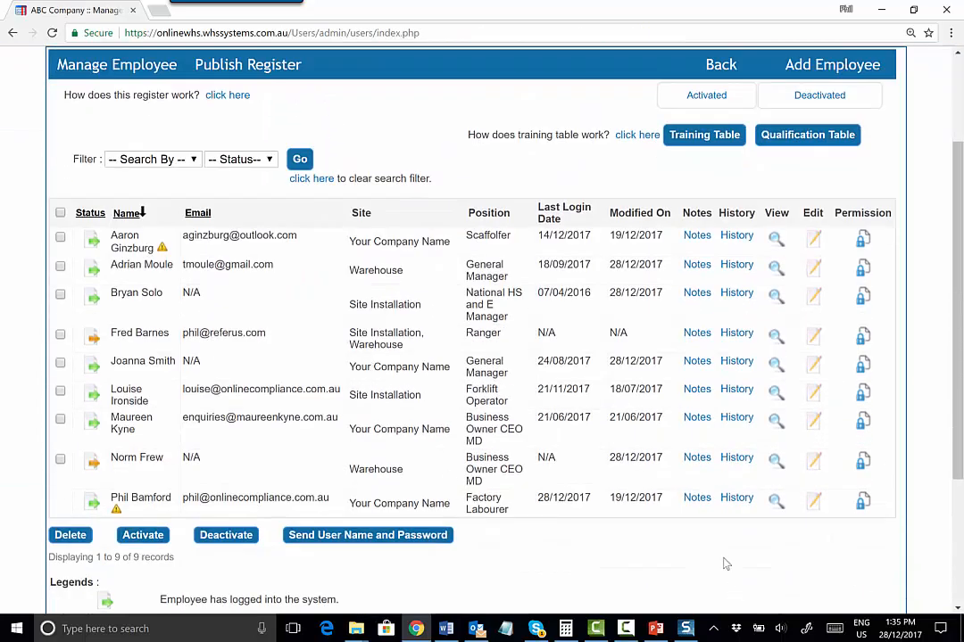
{"action": "left_click", "coordinate": [734, 498]}
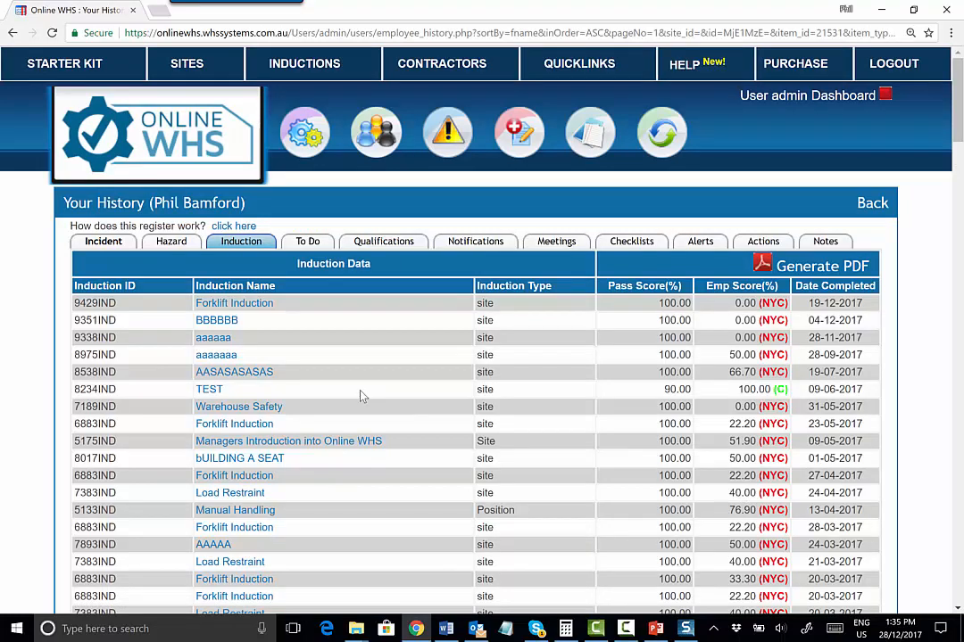
Open the Warehouse site's To Do list and view the assigned inductions from one induction item
{"action": "left_click", "coordinate": [187, 67]}
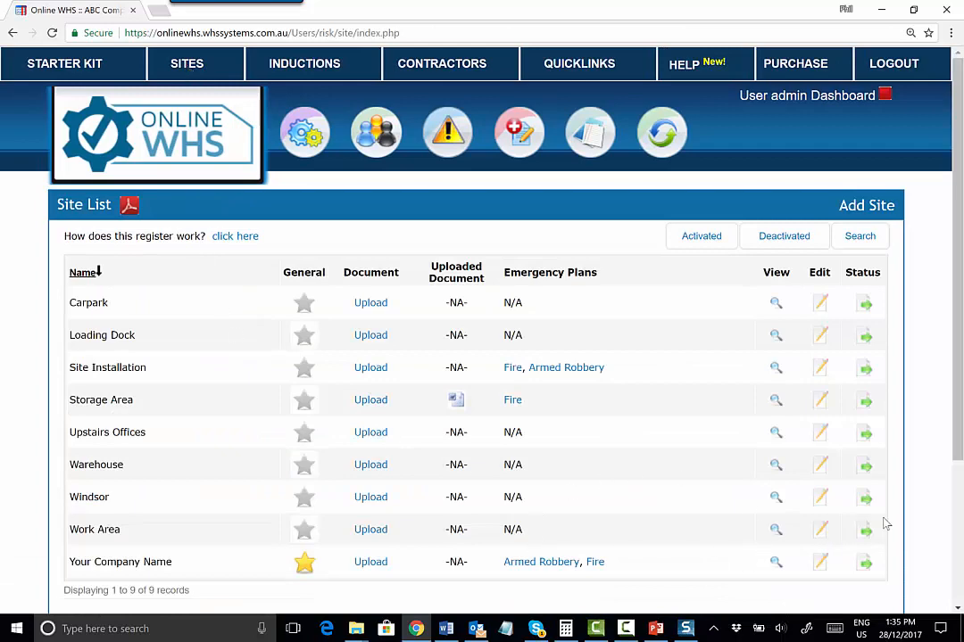
{"action": "left_click", "coordinate": [776, 465]}
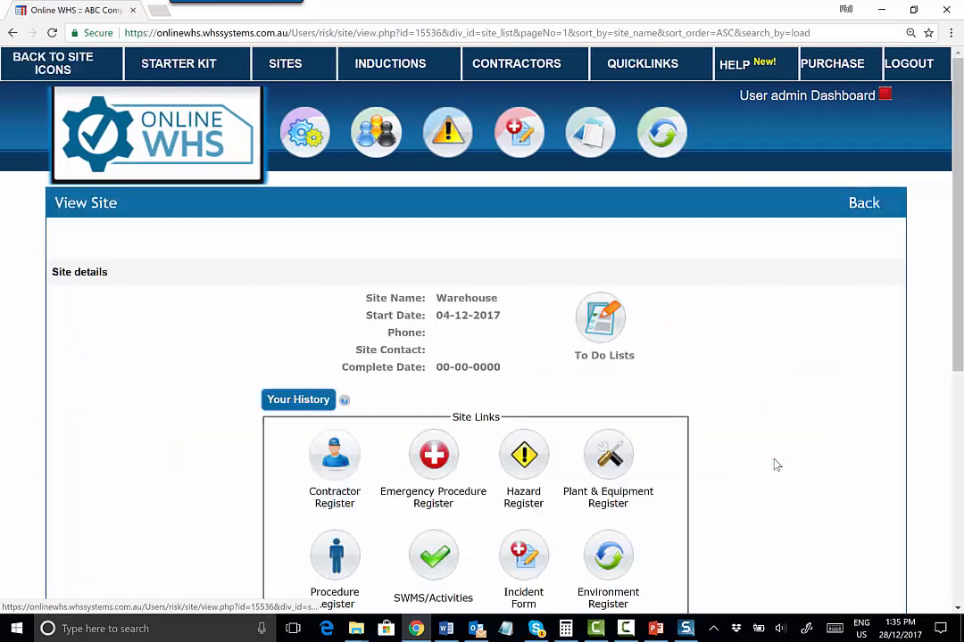
{"action": "scroll", "coordinate": [718, 371], "scroll_direction": "down", "scroll_amount": 2}
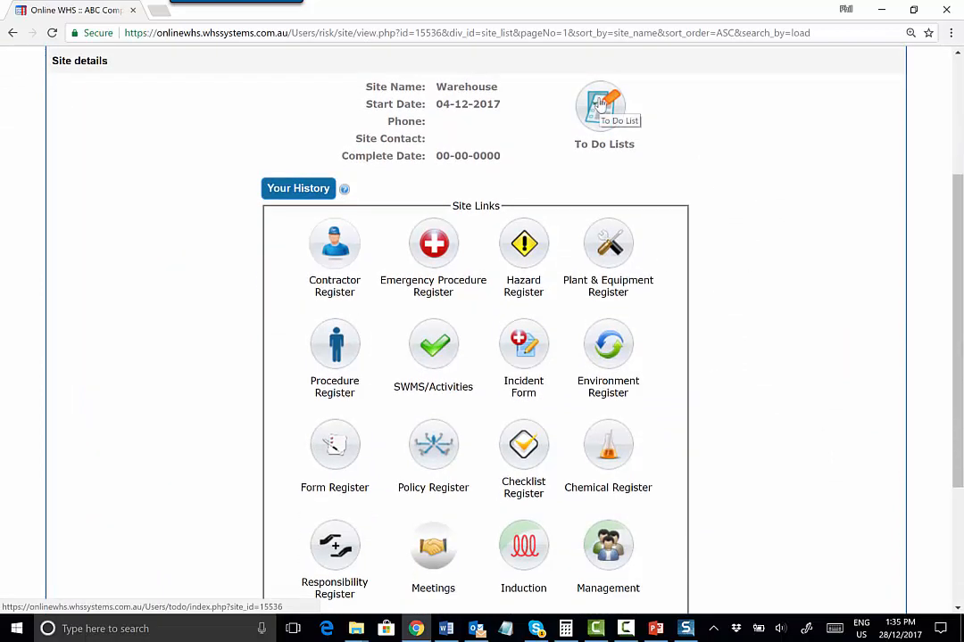
{"action": "left_click", "coordinate": [599, 102]}
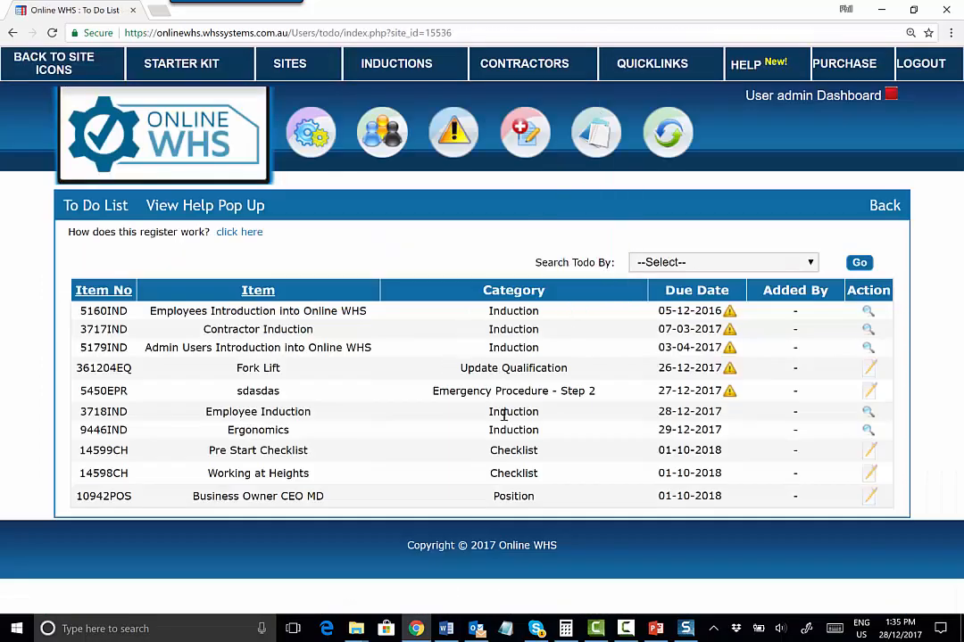
{"action": "left_click", "coordinate": [868, 347]}
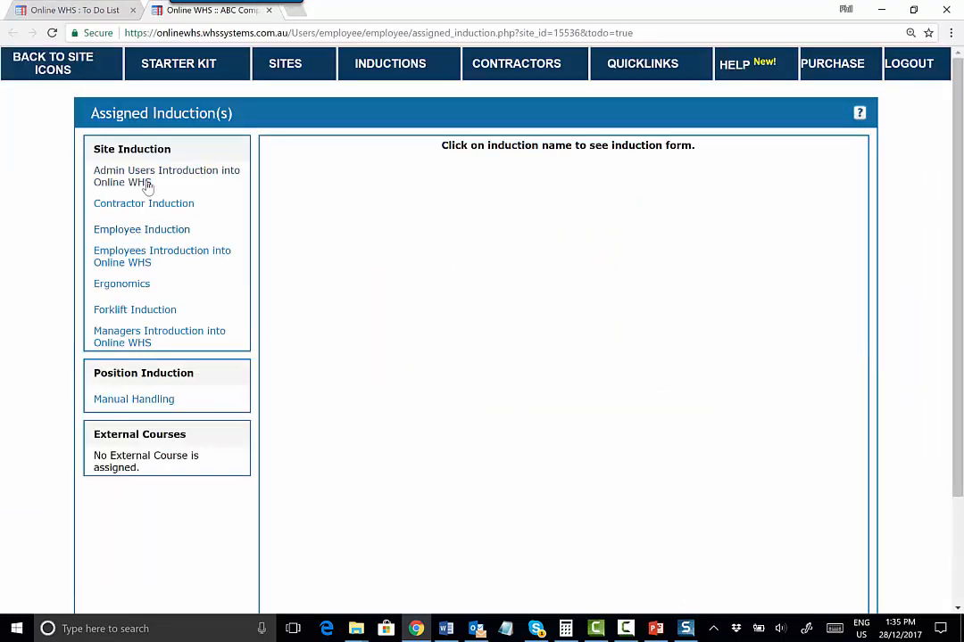
Take the assigned Ergonomics induction, answering Pushing, True and True to the three quiz questions, and save it
{"action": "left_click", "coordinate": [121, 284]}
{"action": "scroll", "coordinate": [235, 331], "scroll_direction": "down", "scroll_amount": 3}
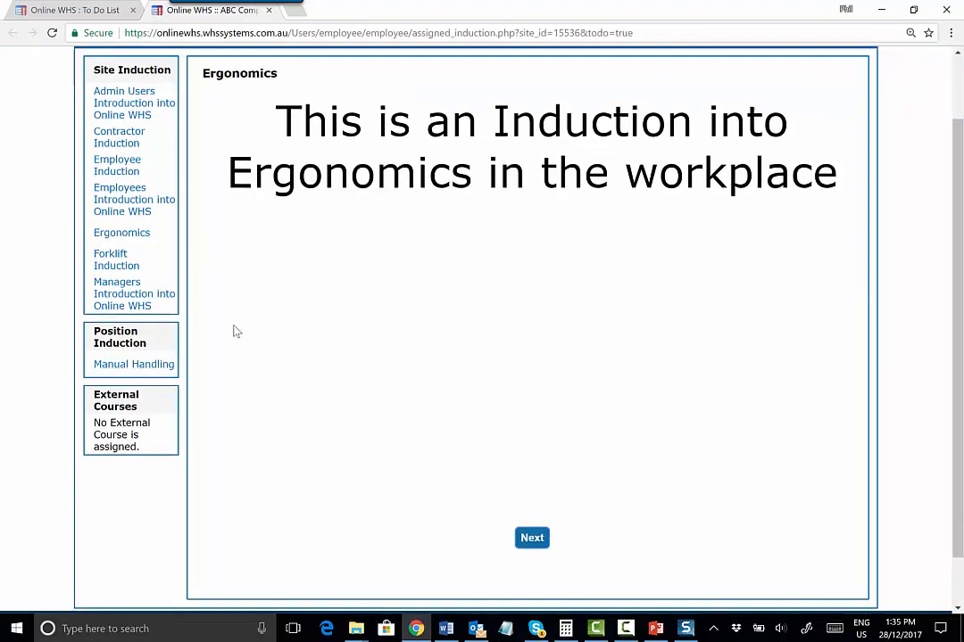
{"action": "left_click", "coordinate": [538, 485]}
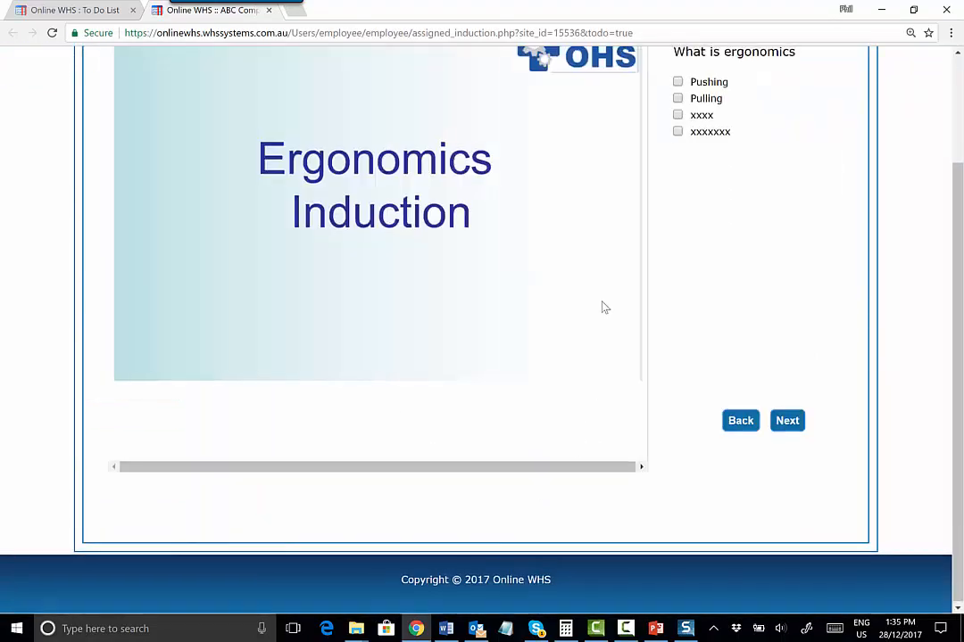
{"action": "scroll", "coordinate": [602, 308], "scroll_direction": "up", "scroll_amount": 1}
{"action": "left_click", "coordinate": [678, 151]}
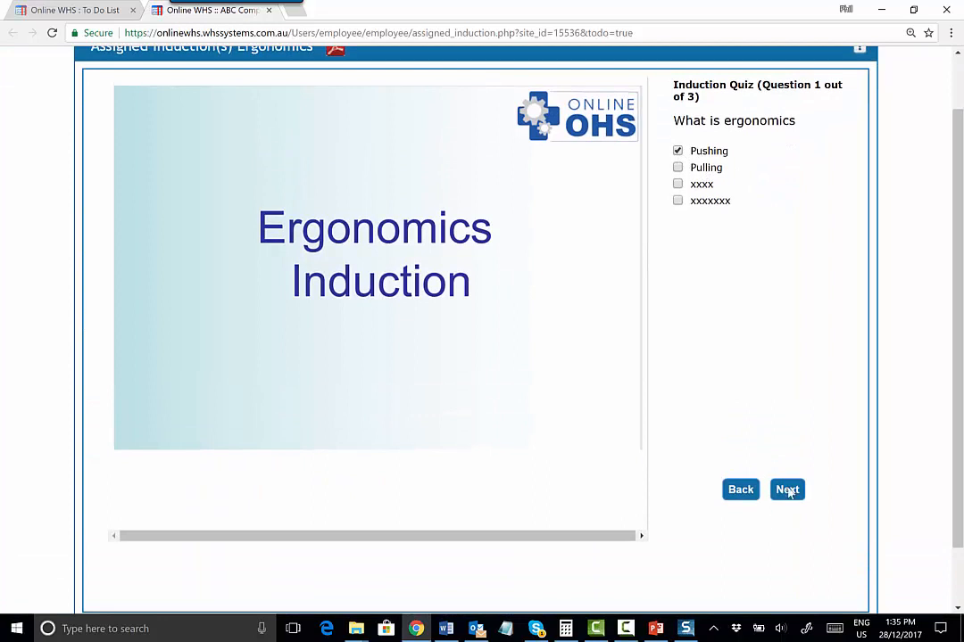
{"action": "left_click", "coordinate": [787, 490]}
{"action": "left_click", "coordinate": [678, 151]}
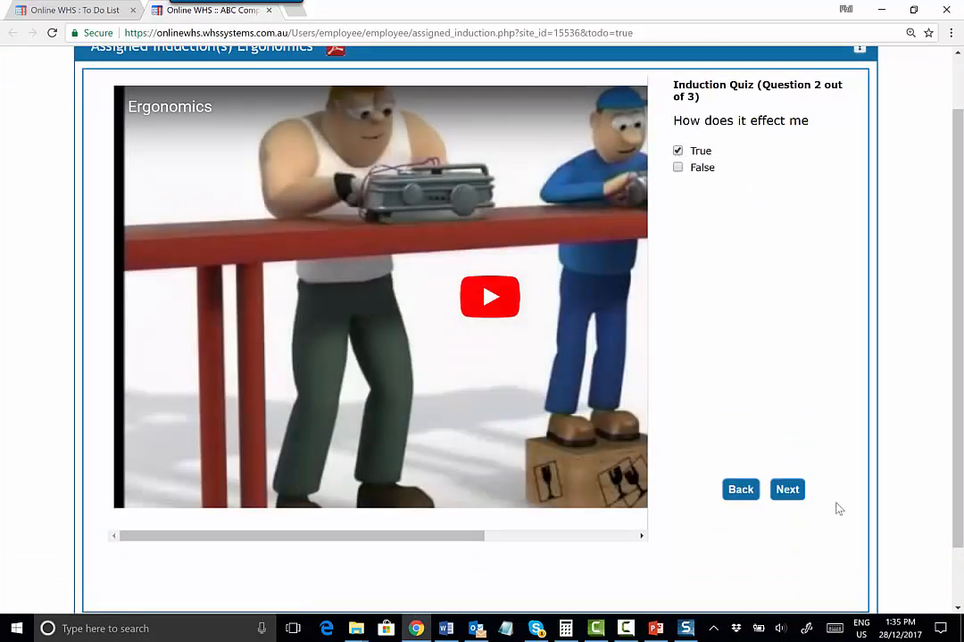
{"action": "left_click", "coordinate": [788, 490]}
{"action": "left_click", "coordinate": [677, 151]}
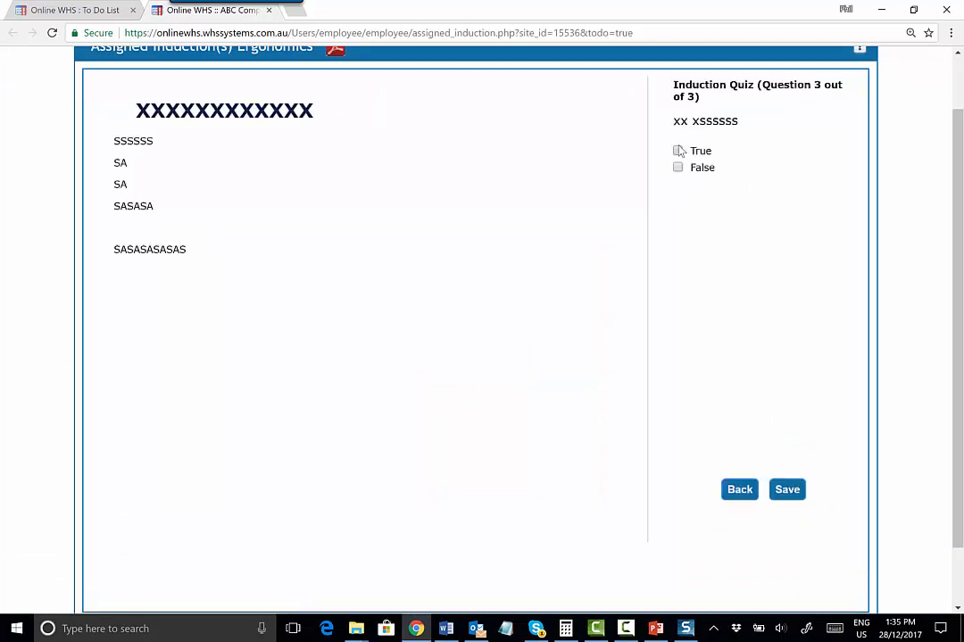
{"action": "left_click", "coordinate": [789, 490]}
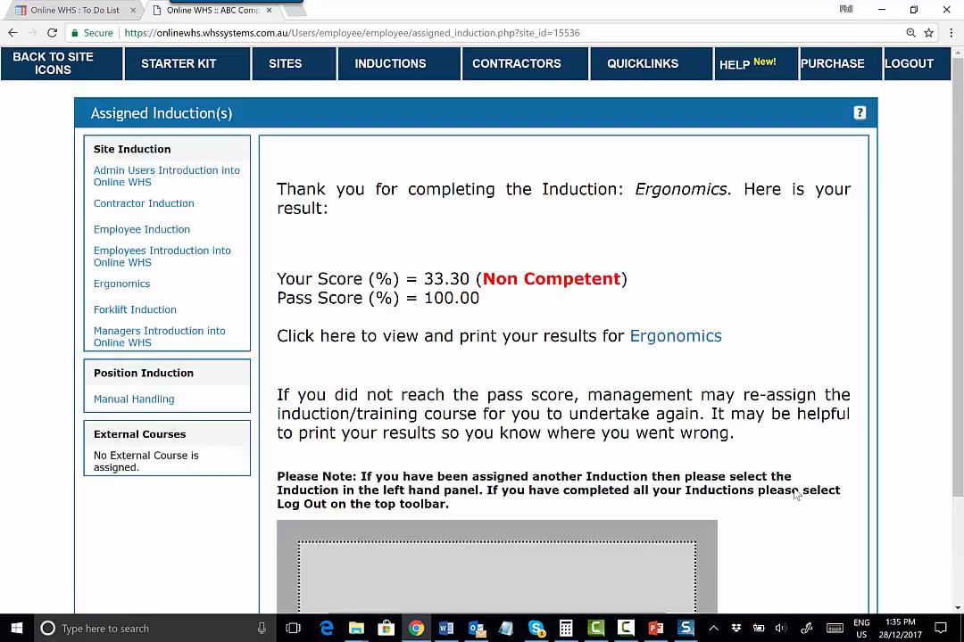
Open the printable Ergonomics results and close them
{"action": "scroll", "coordinate": [782, 479], "scroll_direction": "down", "scroll_amount": 3}
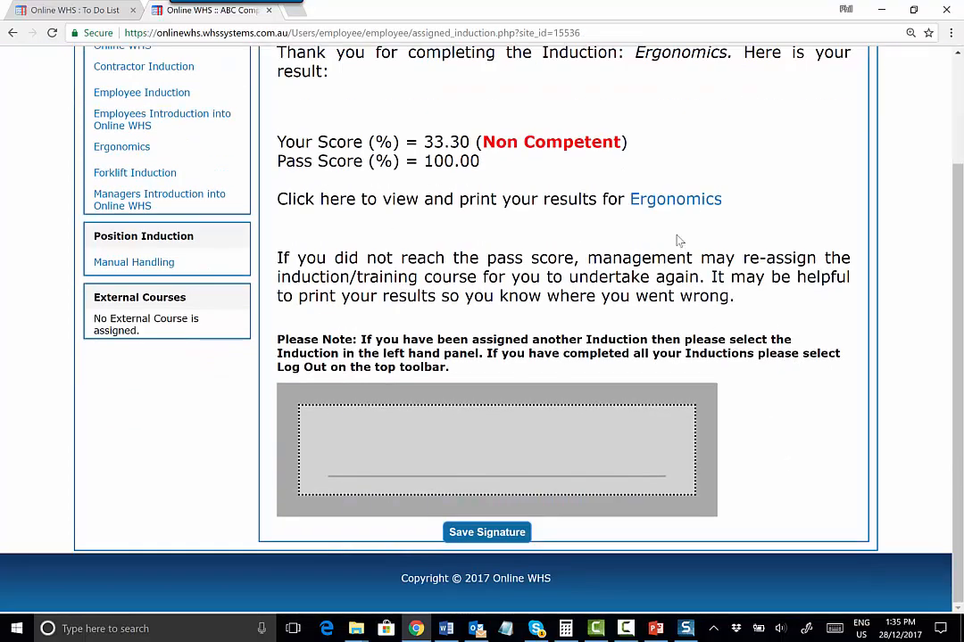
{"action": "left_click", "coordinate": [663, 203]}
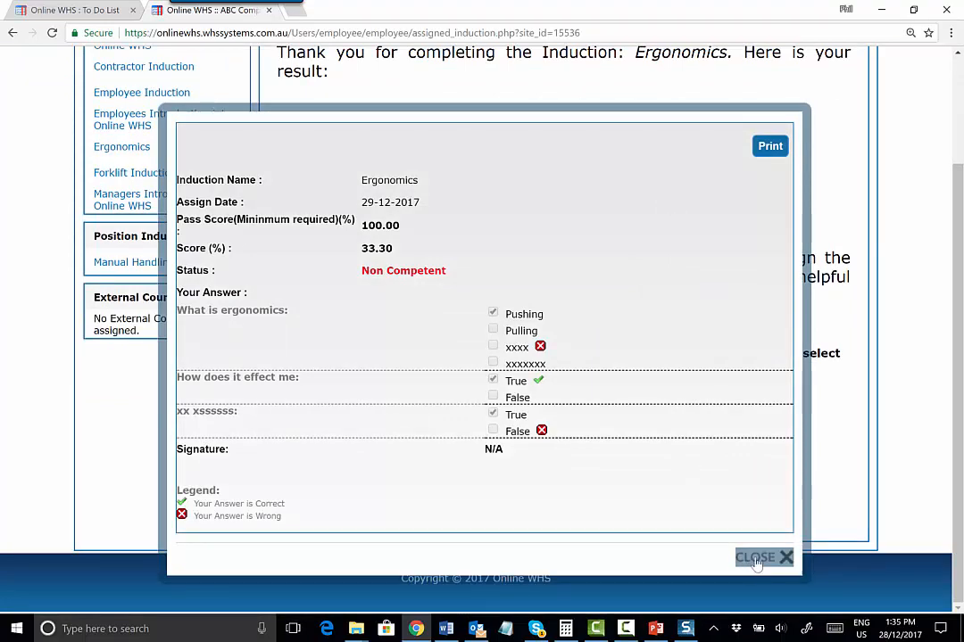
{"action": "left_click", "coordinate": [786, 559]}
Draw a signature in the signature box and save it
{"action": "left_click_drag", "start_coordinate": [433, 447], "coordinate": [575, 471]}
{"action": "scroll", "coordinate": [489, 352], "scroll_direction": "up", "scroll_amount": 2}
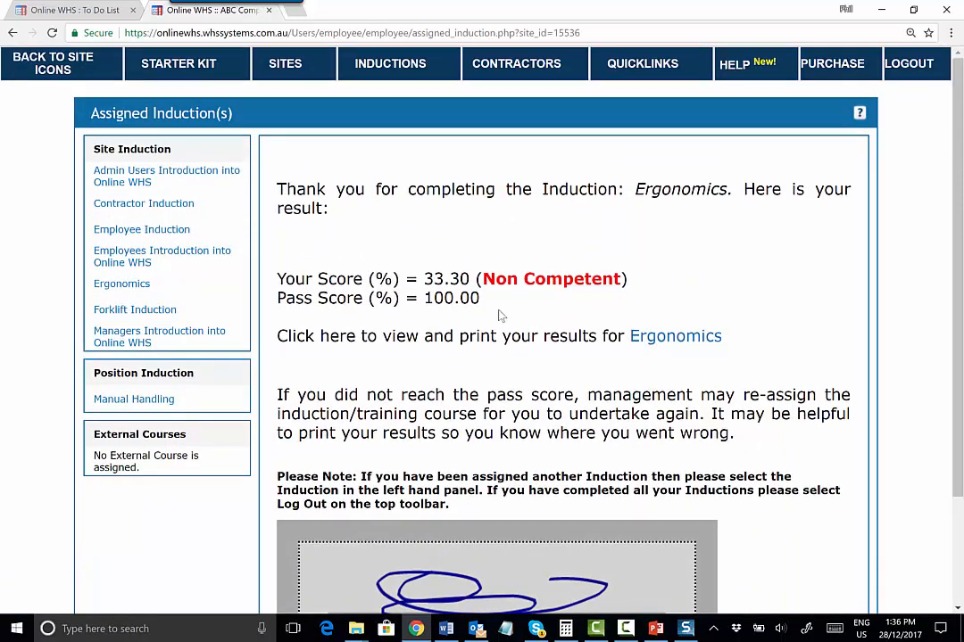
{"action": "scroll", "coordinate": [453, 328], "scroll_direction": "down", "scroll_amount": 2}
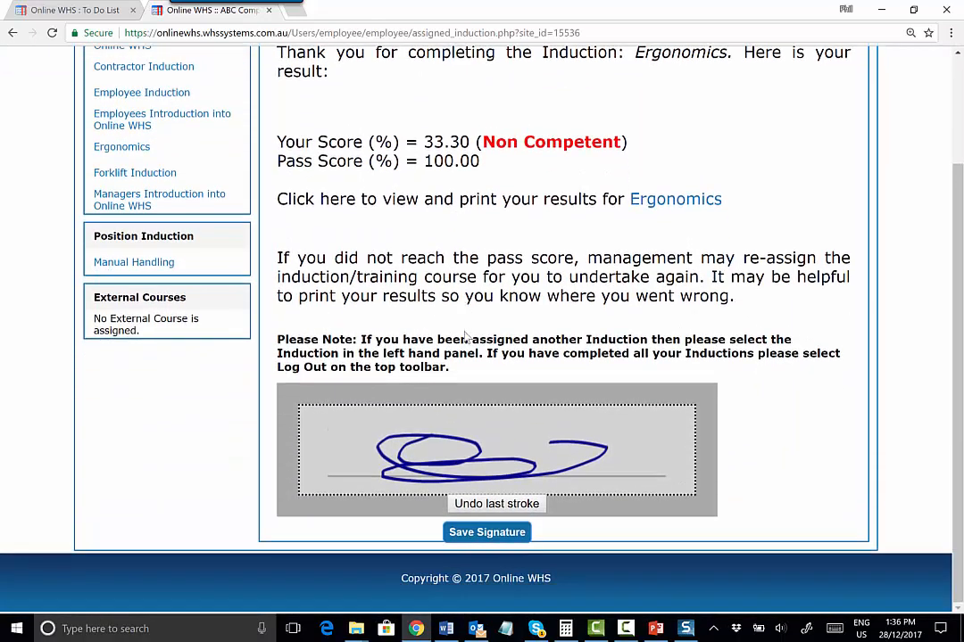
{"action": "left_click", "coordinate": [497, 538]}
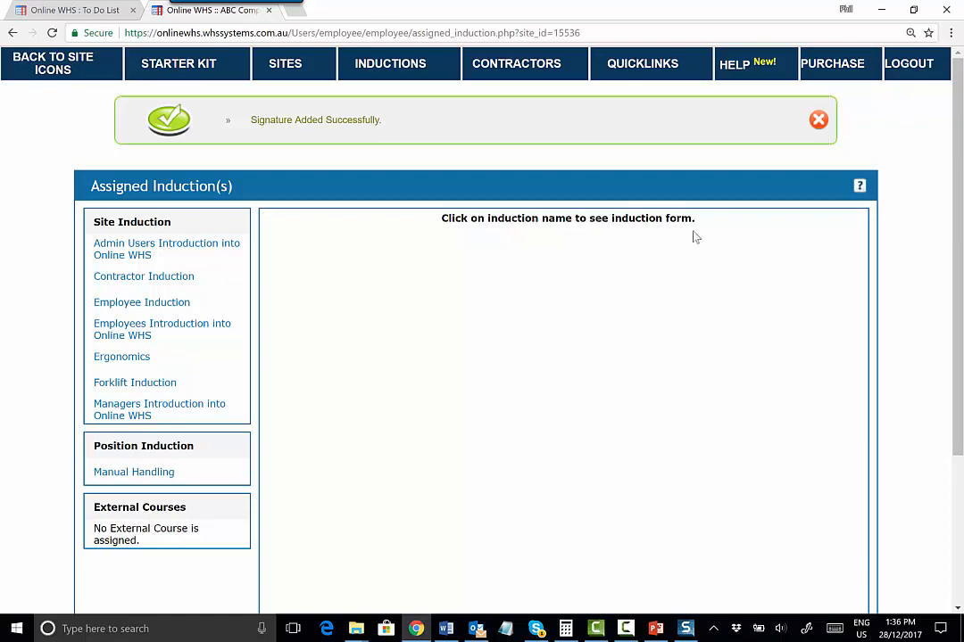
Open the assigned inductions from Quicklinks and select the Forklift Induction
{"action": "left_click", "coordinate": [650, 66]}
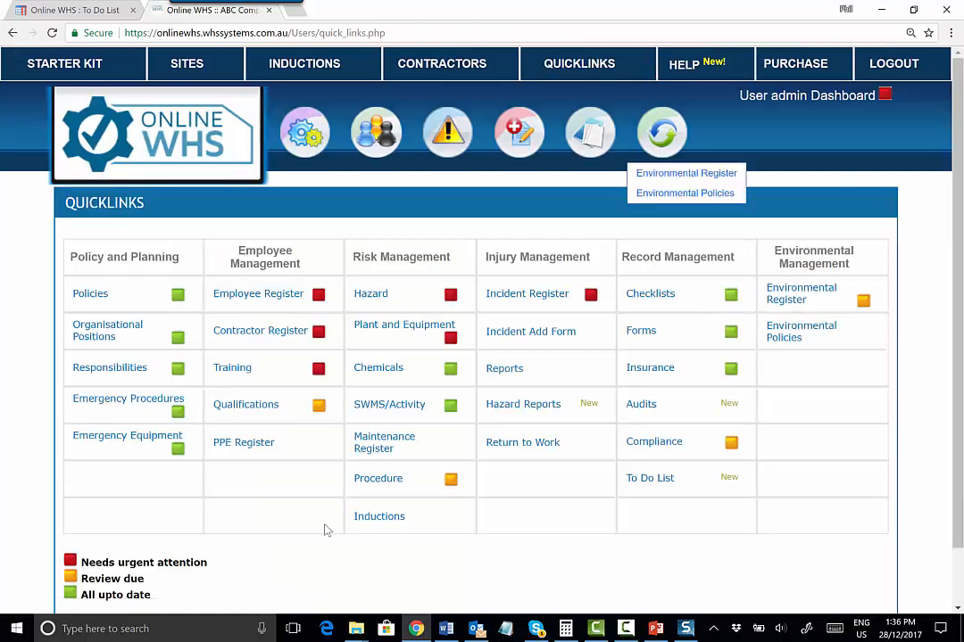
{"action": "left_click", "coordinate": [366, 519]}
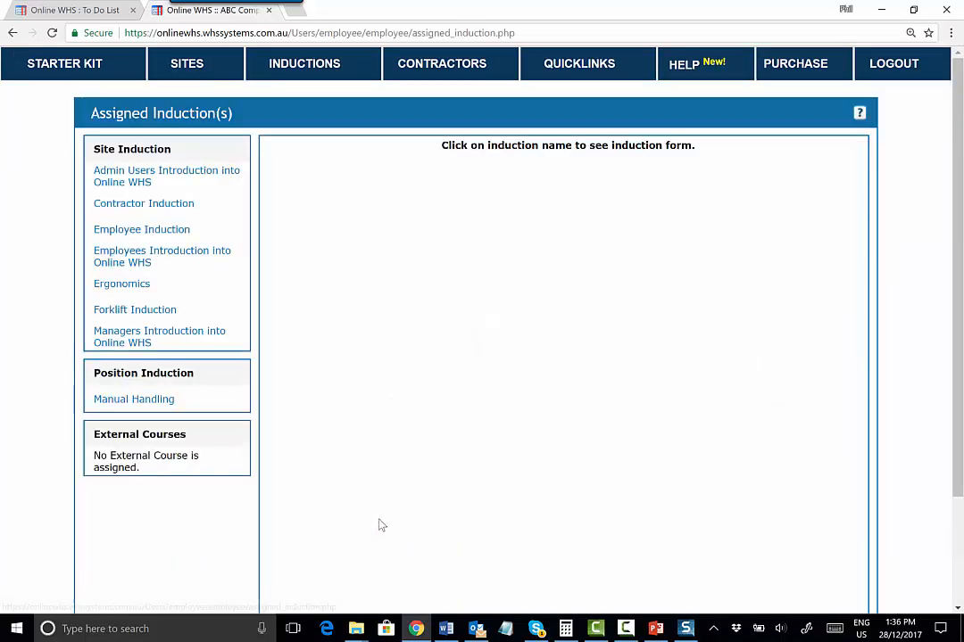
{"action": "left_click", "coordinate": [127, 312]}
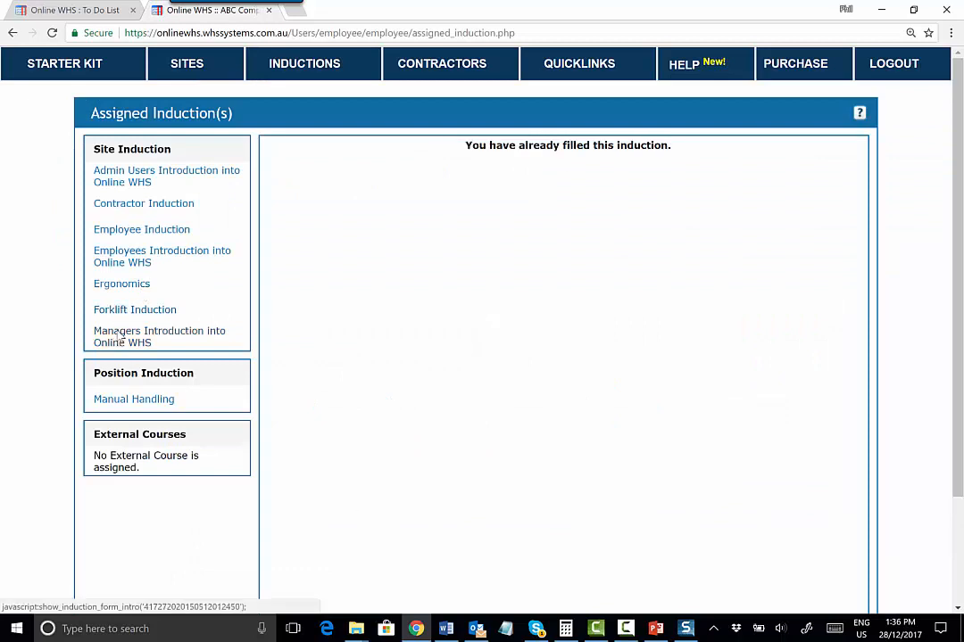
{"action": "left_click", "coordinate": [148, 260]}
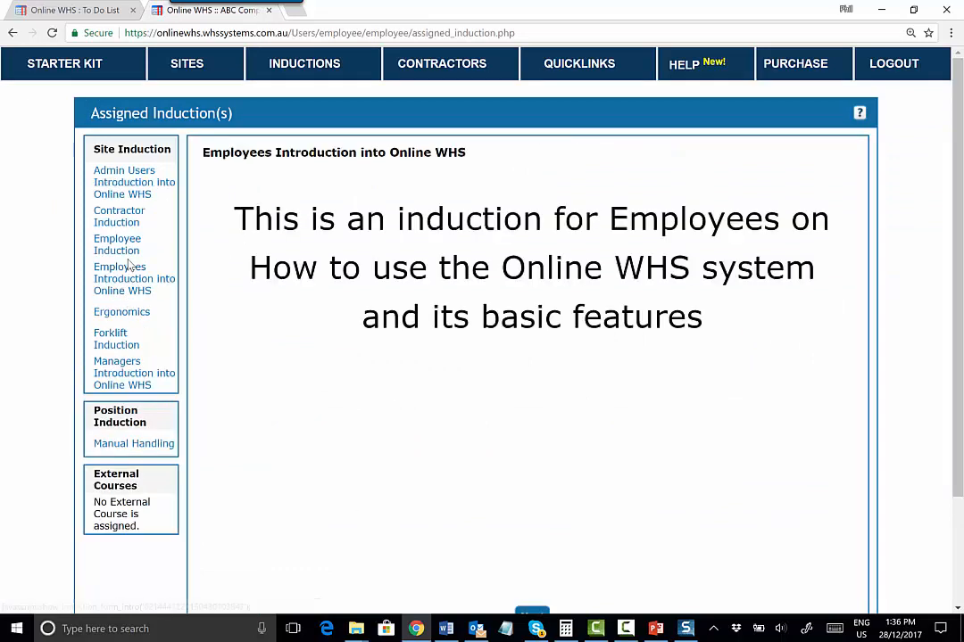
{"action": "scroll", "coordinate": [534, 443], "scroll_direction": "down", "scroll_amount": 3}
{"action": "left_click", "coordinate": [532, 479]}
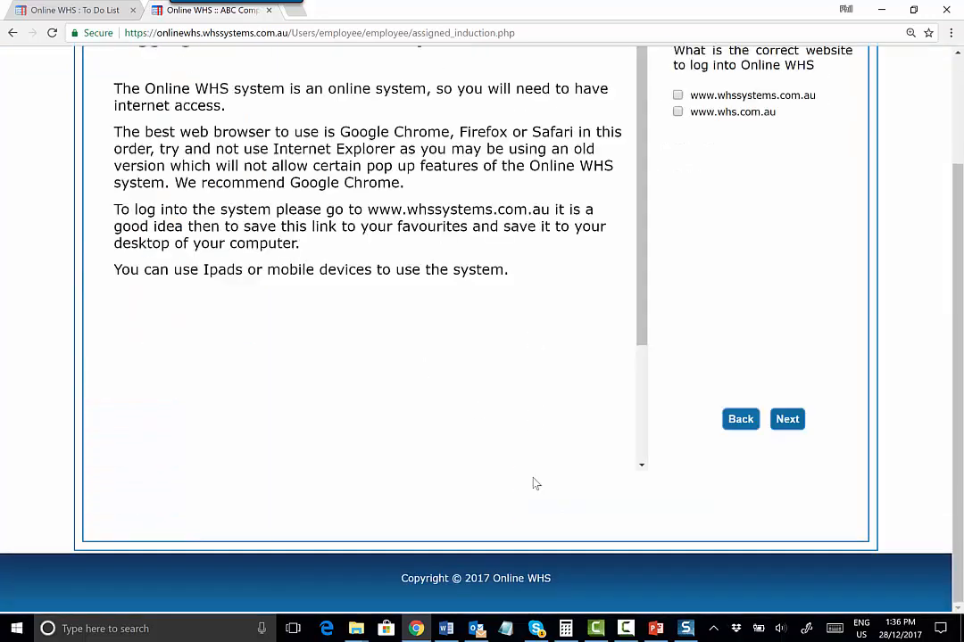
{"action": "scroll", "coordinate": [553, 345], "scroll_direction": "up", "scroll_amount": 3}
{"action": "left_click", "coordinate": [677, 232]}
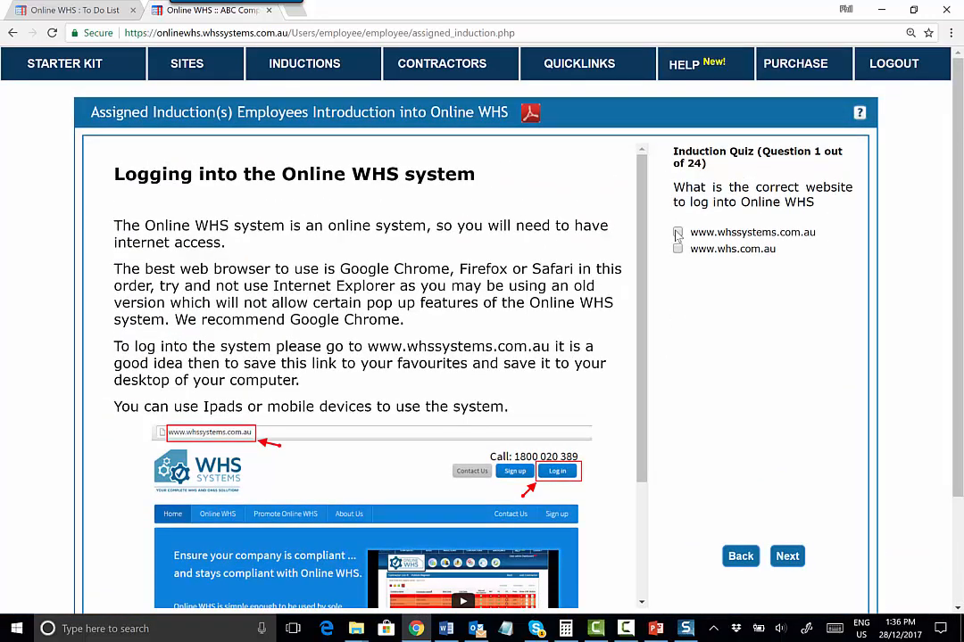
{"action": "left_click", "coordinate": [787, 555]}
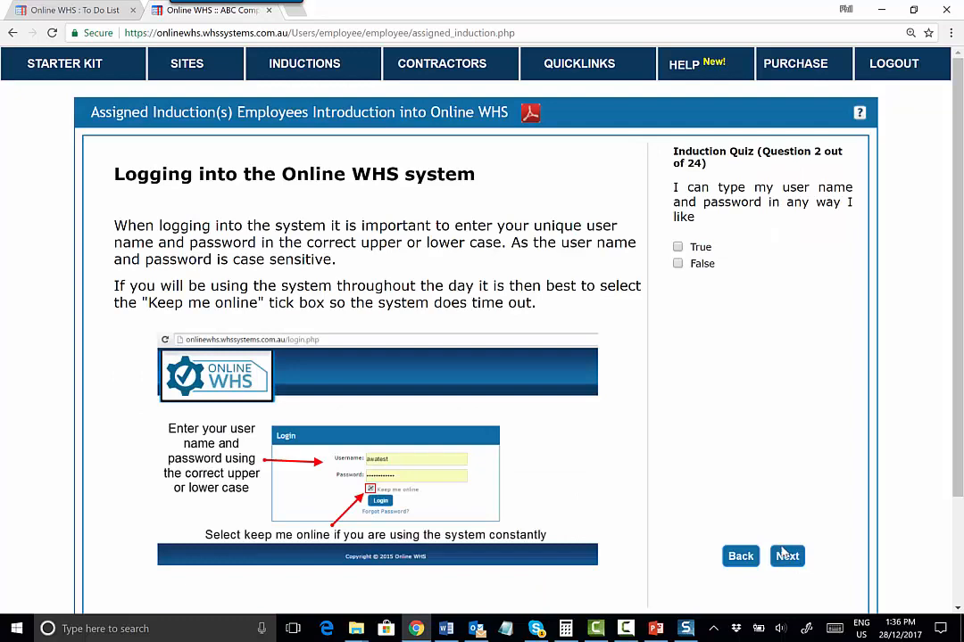
Return to Quicklinks and open the Training employee induction matrix
{"action": "left_click", "coordinate": [587, 69]}
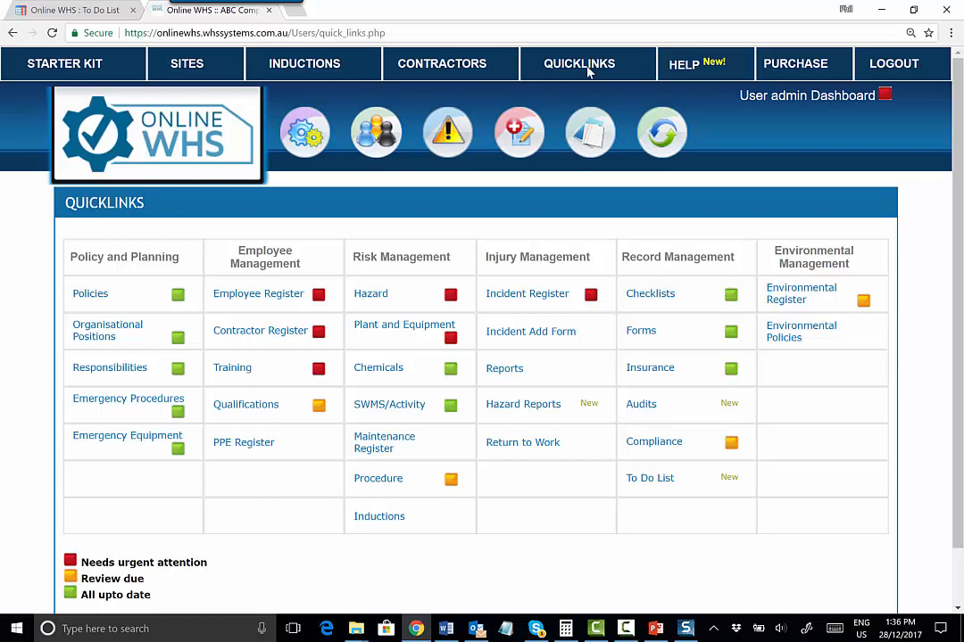
{"action": "left_click", "coordinate": [225, 369]}
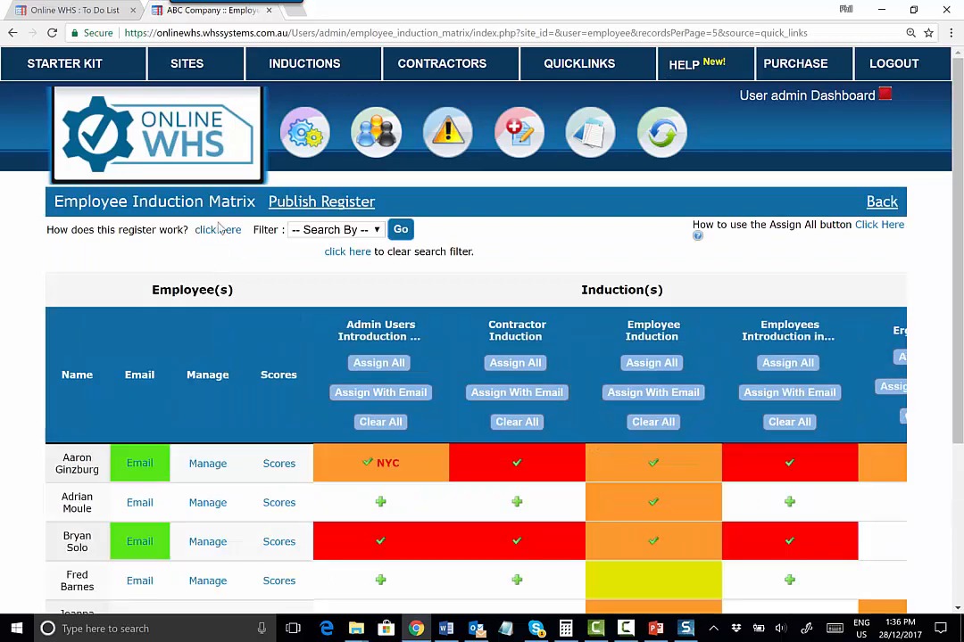